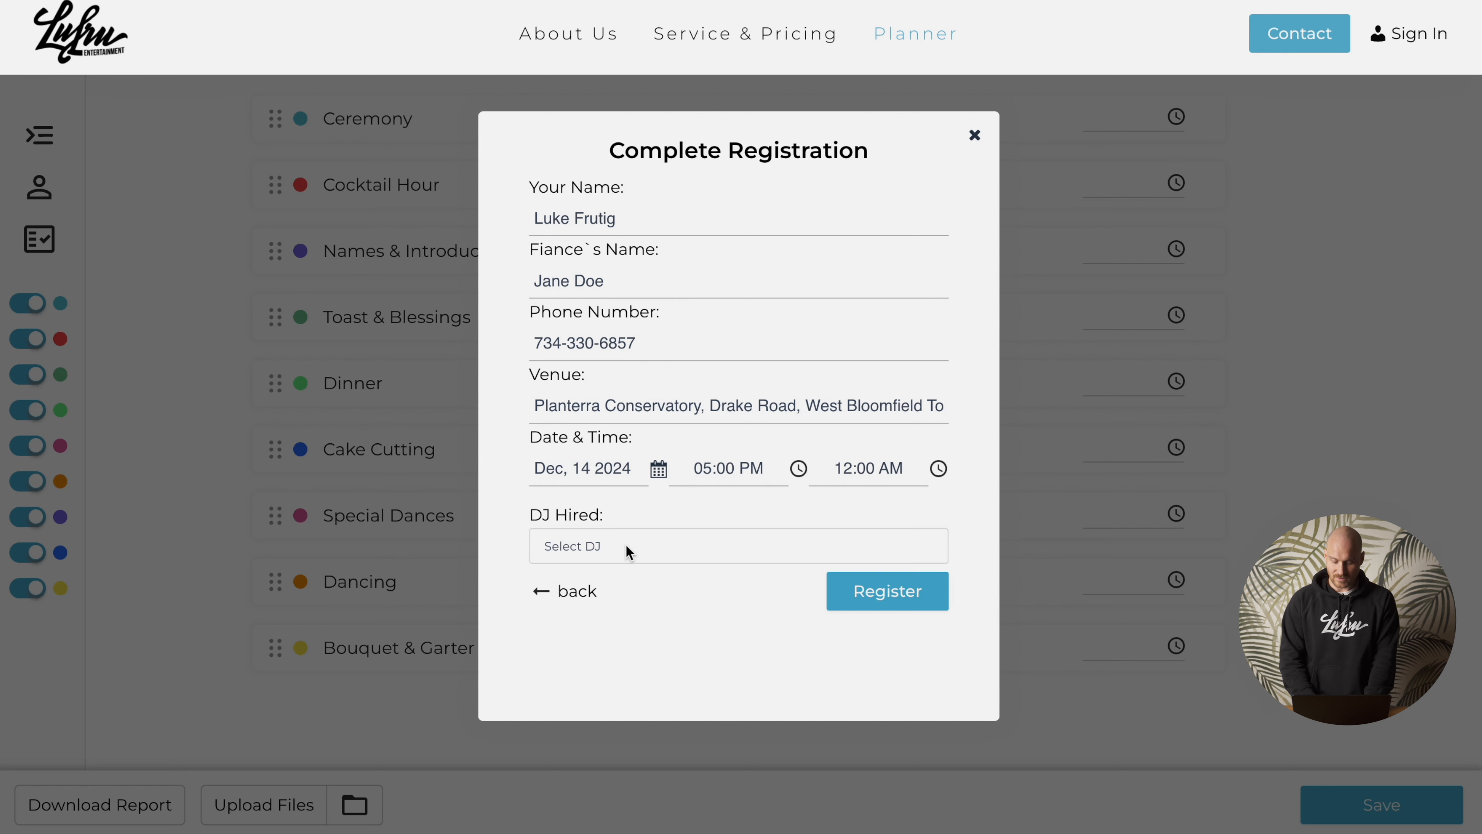
Choose the hired DJ in the registration form and submit the registration.
{"action": "left_click", "coordinate": [627, 548]}
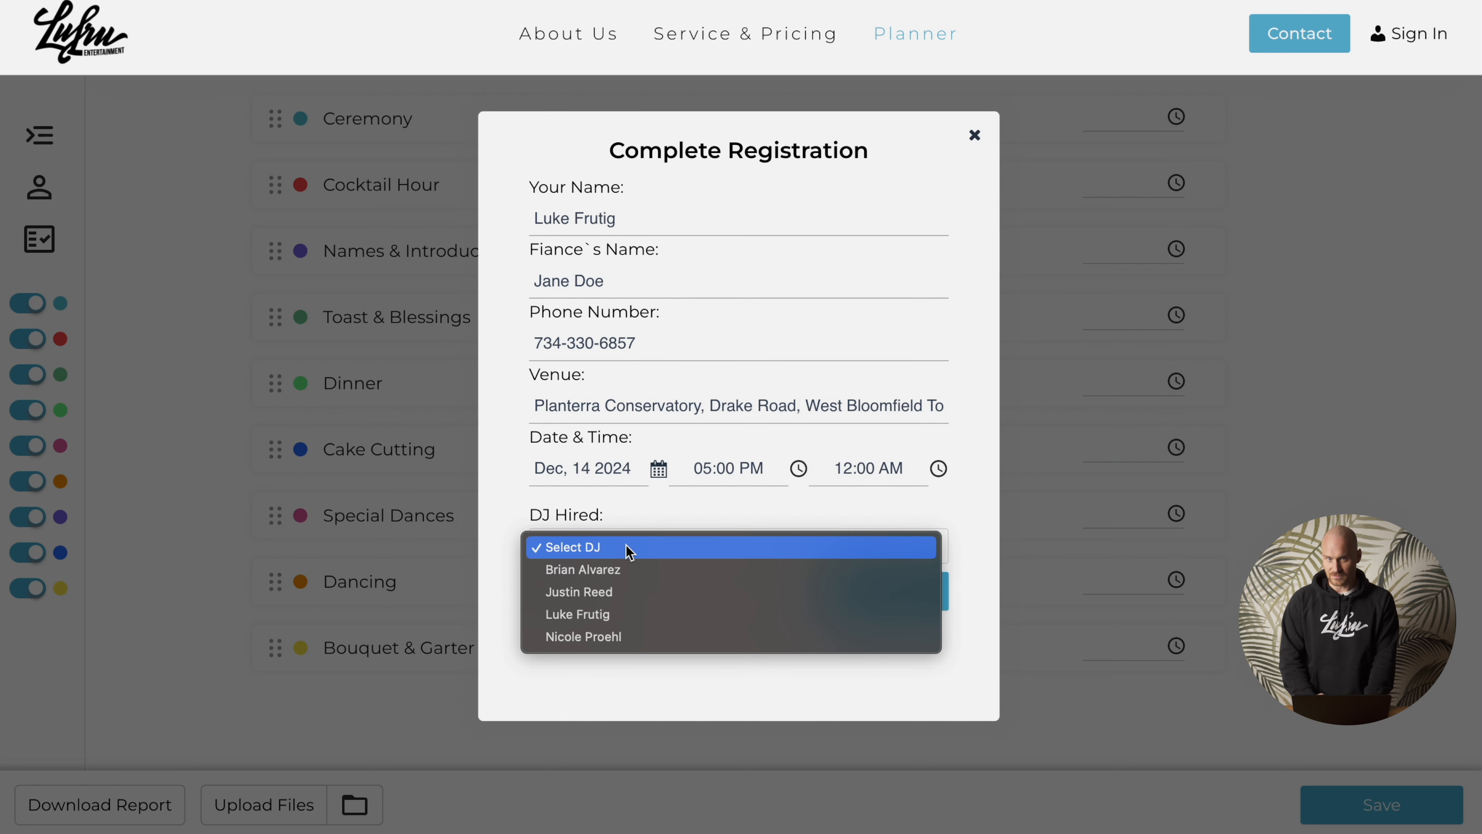
{"action": "left_click", "coordinate": [617, 622]}
{"action": "left_click", "coordinate": [883, 609]}
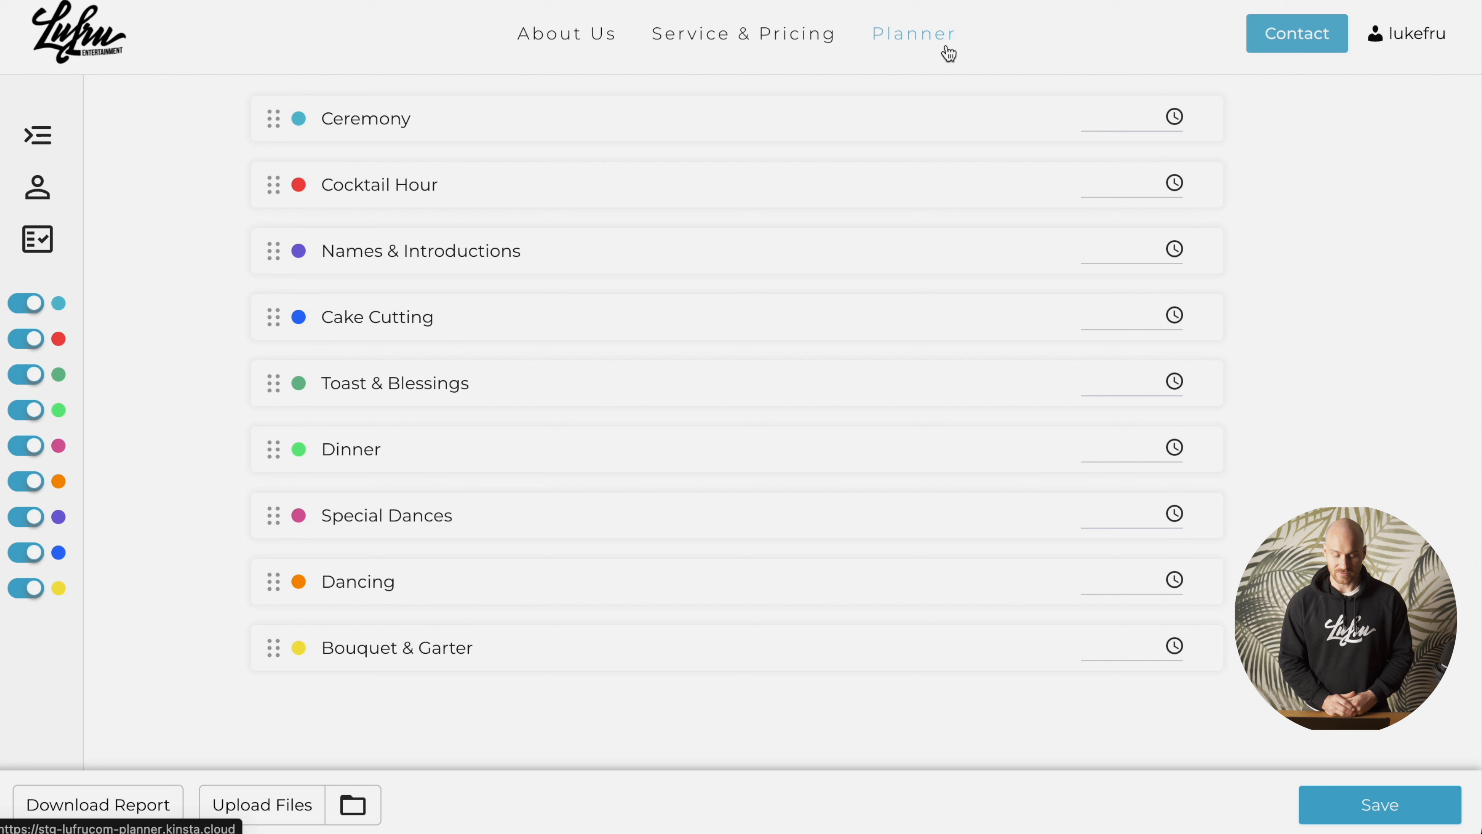
Open the Ceremony event to preview its planning fields, close it, and look over the event timeline.
{"action": "mouse_move", "coordinate": [273, 118]}
{"action": "left_mouse_down"}
{"action": "mouse_move", "coordinate": [280, 250]}
{"action": "mouse_move", "coordinate": [283, 111]}
{"action": "left_mouse_up"}
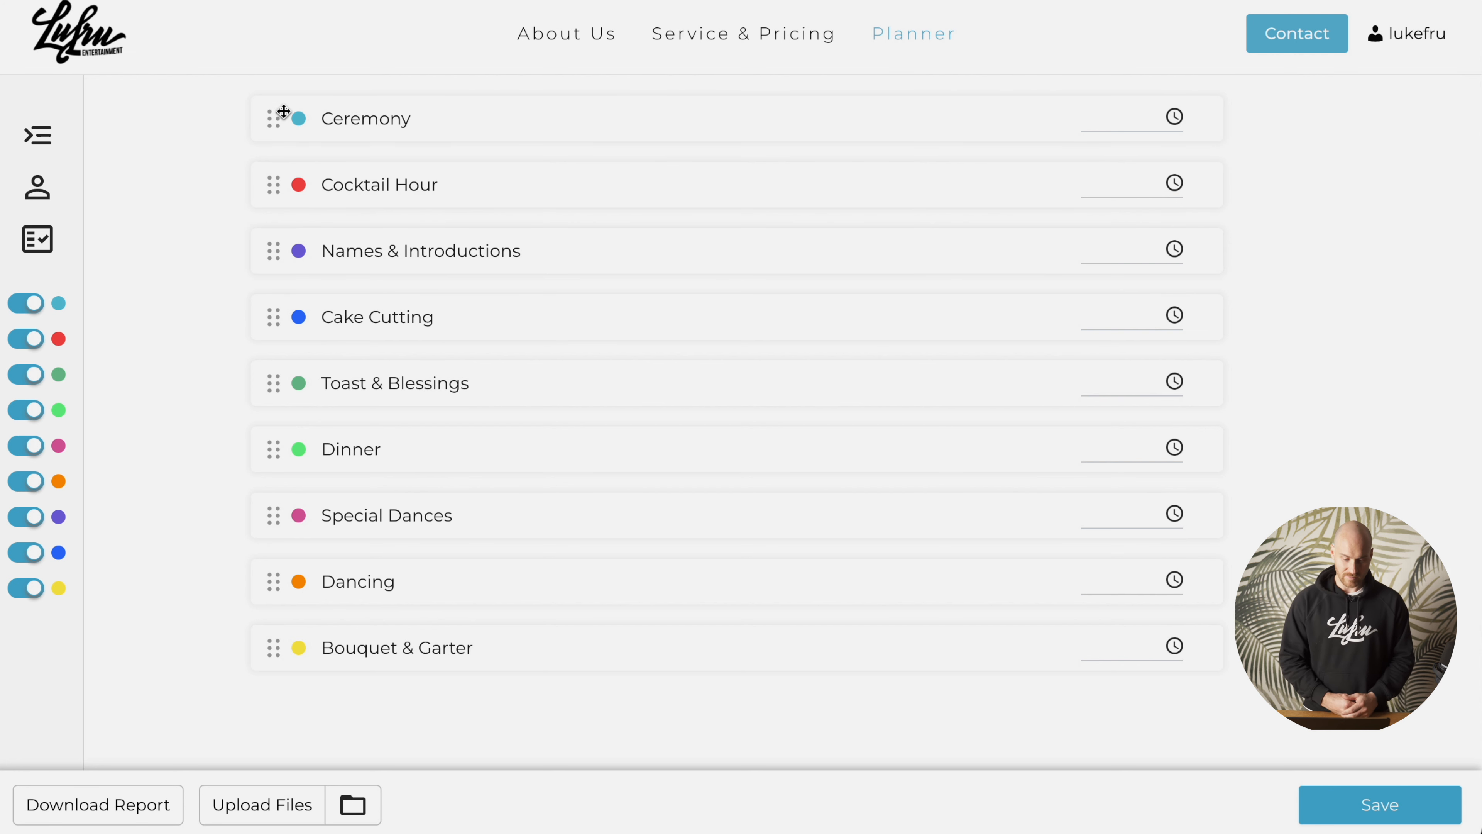
{"action": "left_click", "coordinate": [1128, 107]}
{"action": "left_click", "coordinate": [603, 124]}
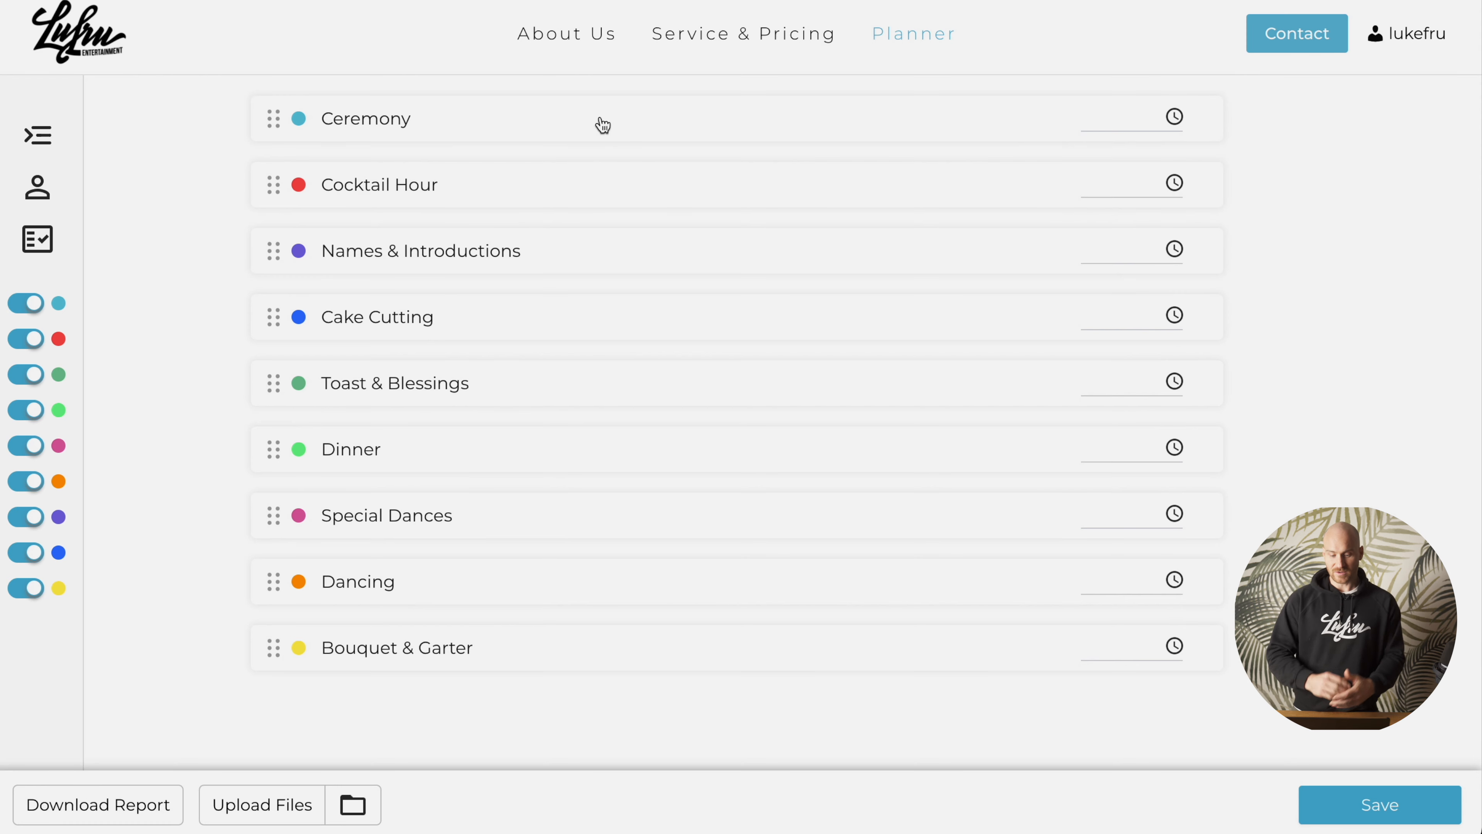
{"action": "left_click", "coordinate": [603, 125]}
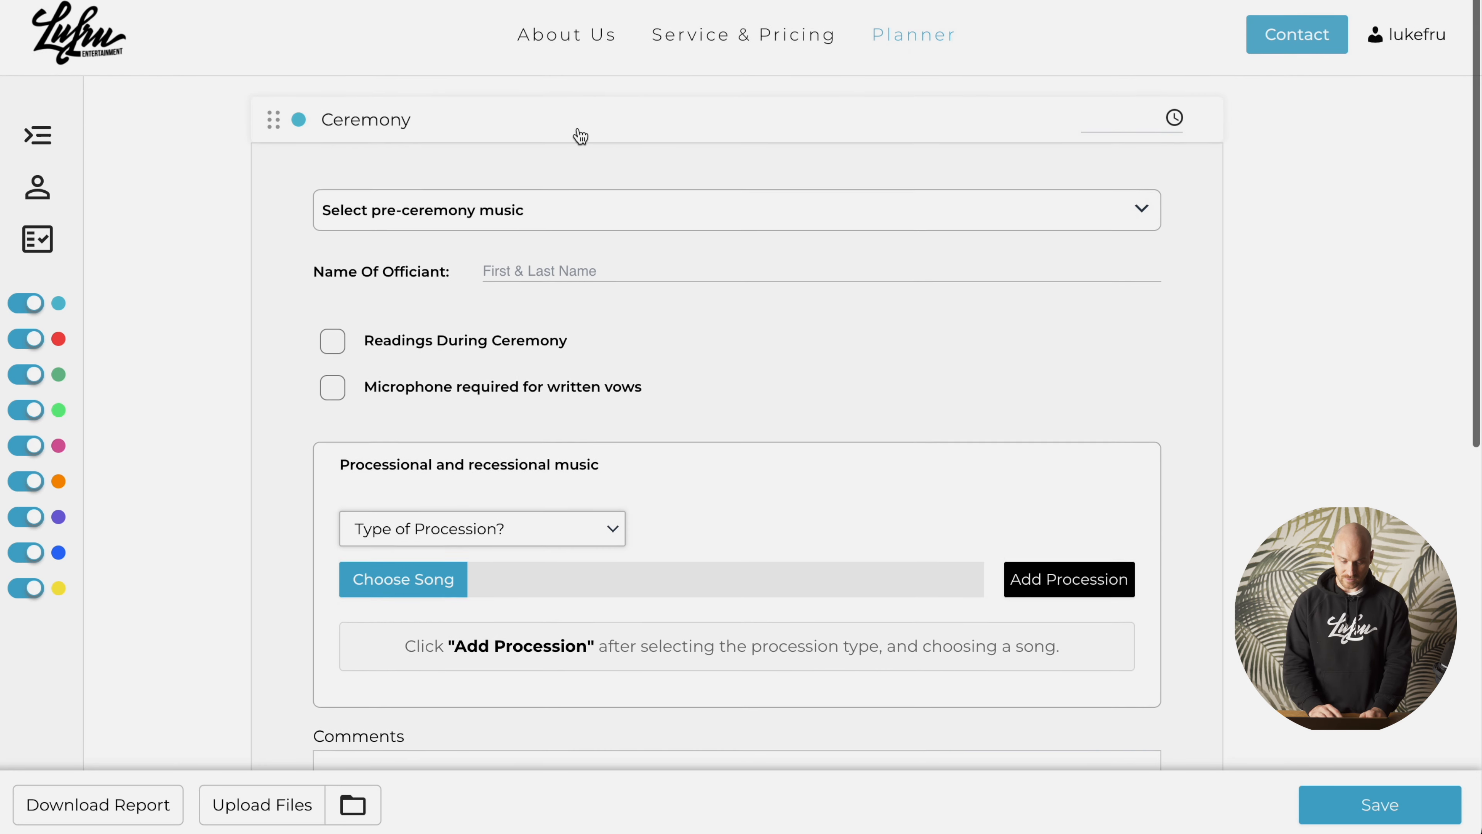
{"action": "left_click", "coordinate": [576, 133]}
{"action": "left_click", "coordinate": [512, 273]}
{"action": "left_click", "coordinate": [512, 272]}
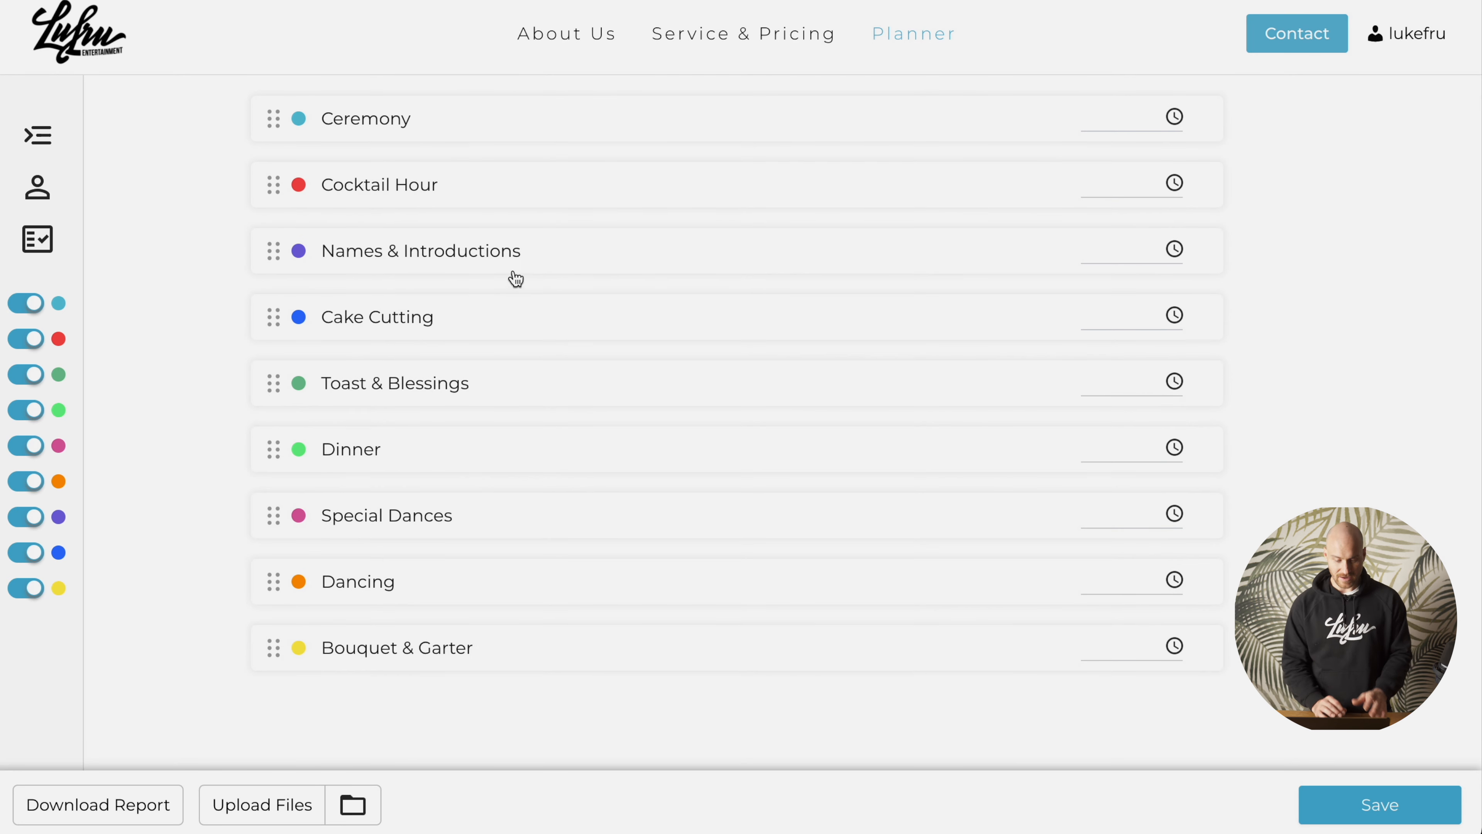
{"action": "scroll", "coordinate": [516, 279], "scroll_direction": "down", "scroll_amount": 1}
{"action": "scroll", "coordinate": [513, 278], "scroll_direction": "up", "scroll_amount": 1}
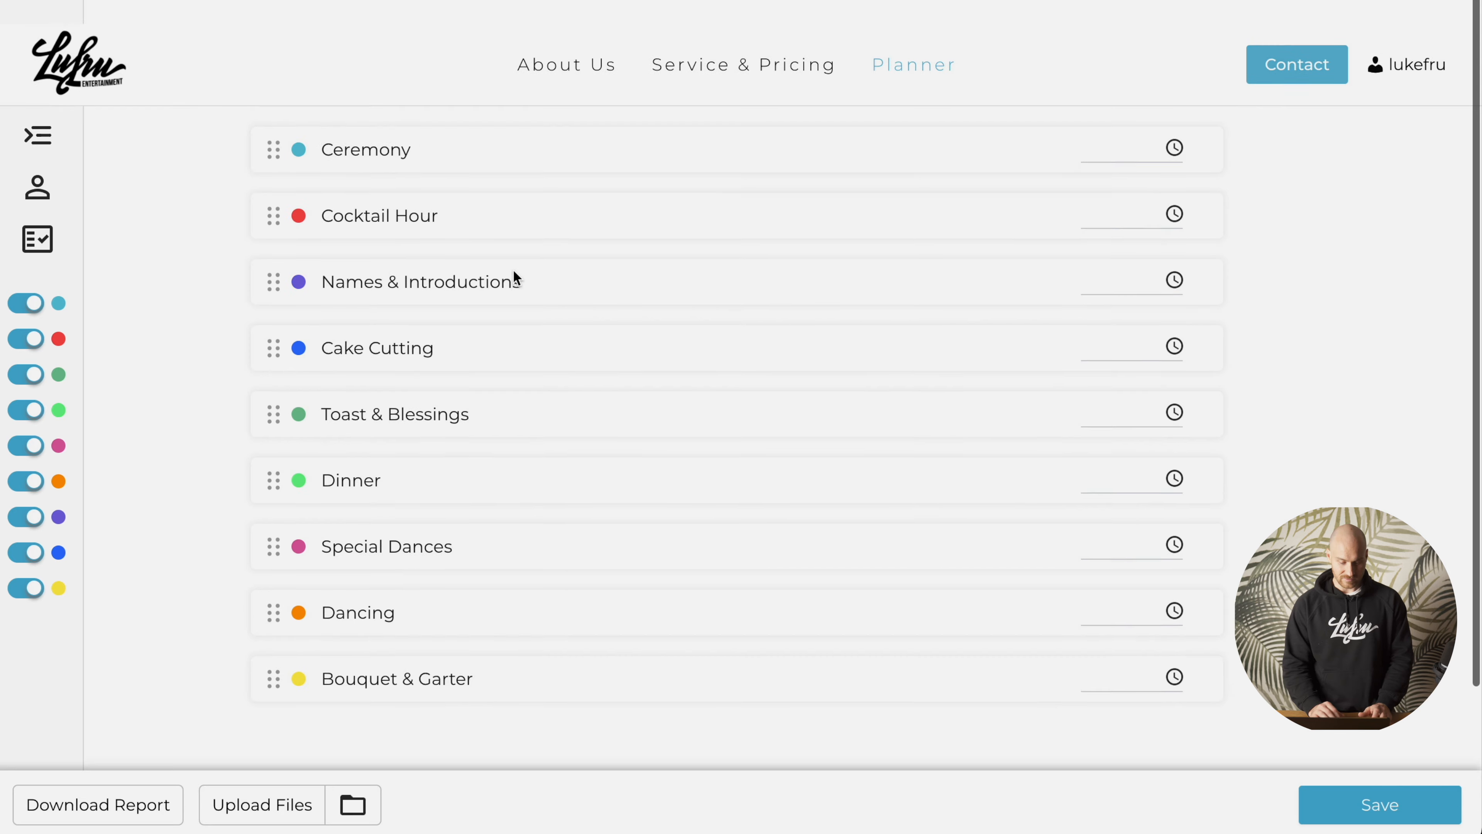
Expand the planner sidebar and review the contact details under Your Information, closing that section again.
{"action": "left_click", "coordinate": [43, 143]}
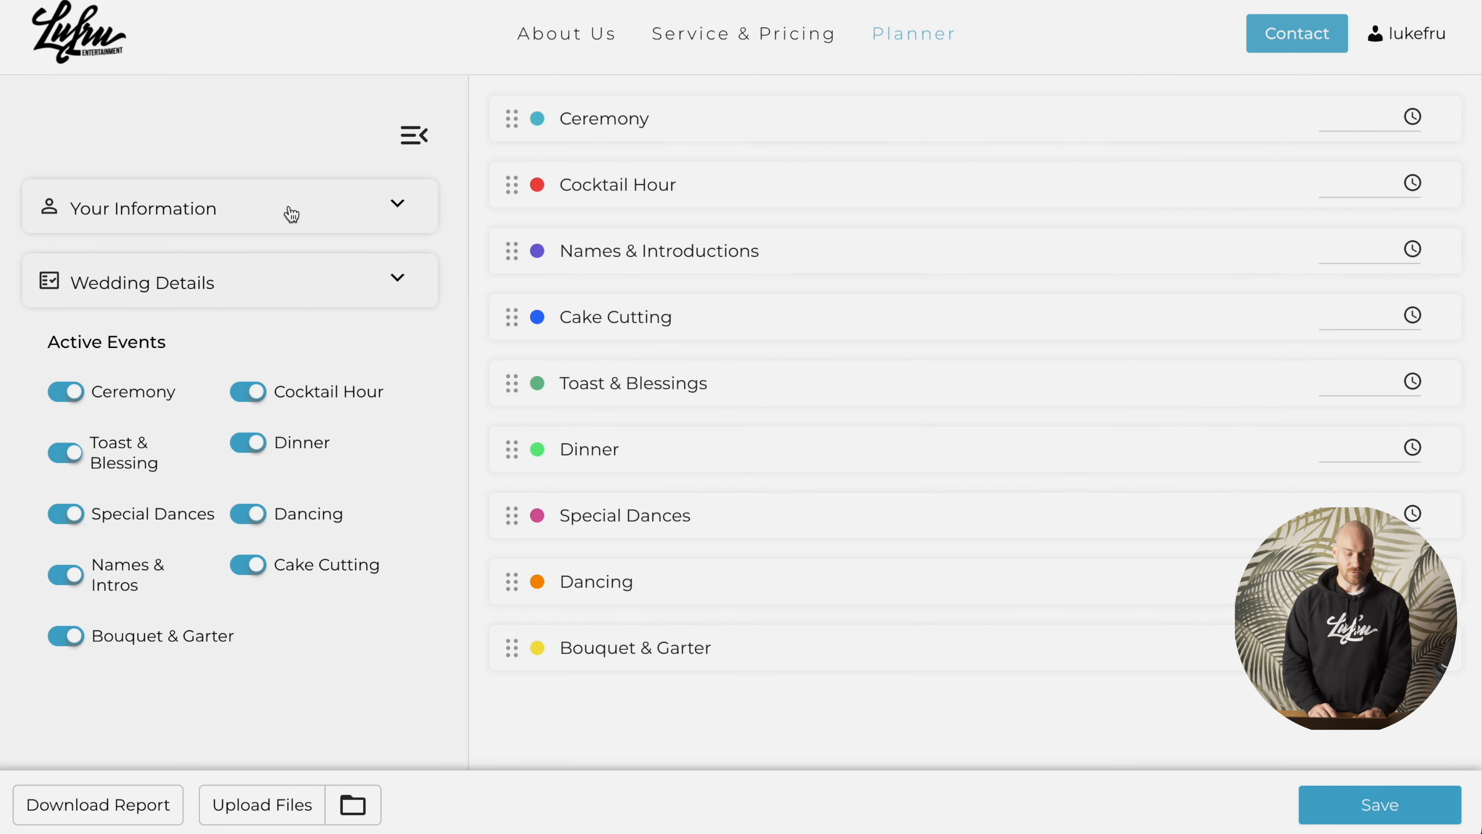
{"action": "left_click", "coordinate": [282, 228]}
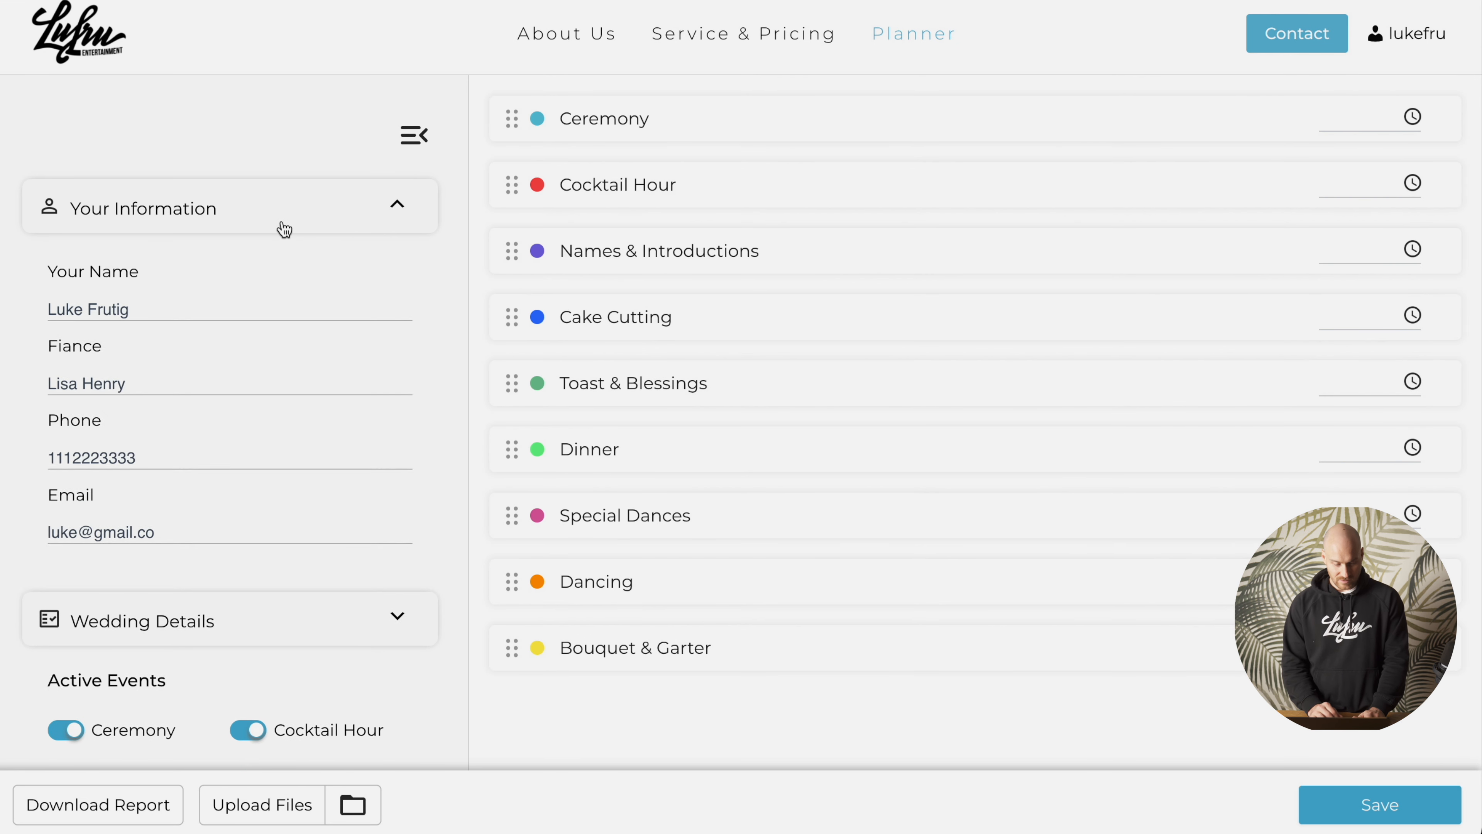
{"action": "scroll", "coordinate": [281, 228], "scroll_direction": "down", "scroll_amount": 3}
{"action": "scroll", "coordinate": [281, 228], "scroll_direction": "up", "scroll_amount": 2}
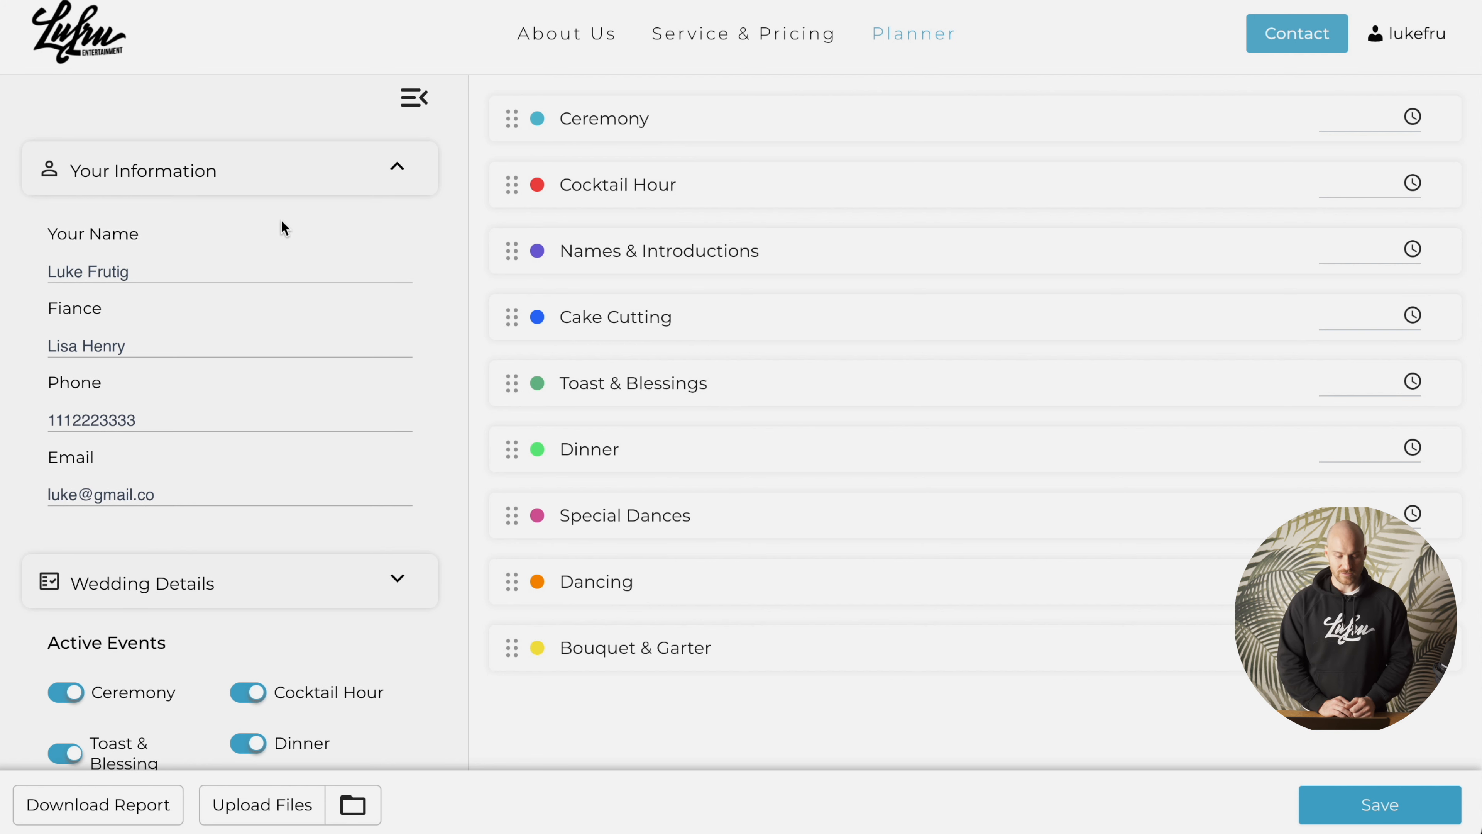
{"action": "left_click", "coordinate": [292, 166]}
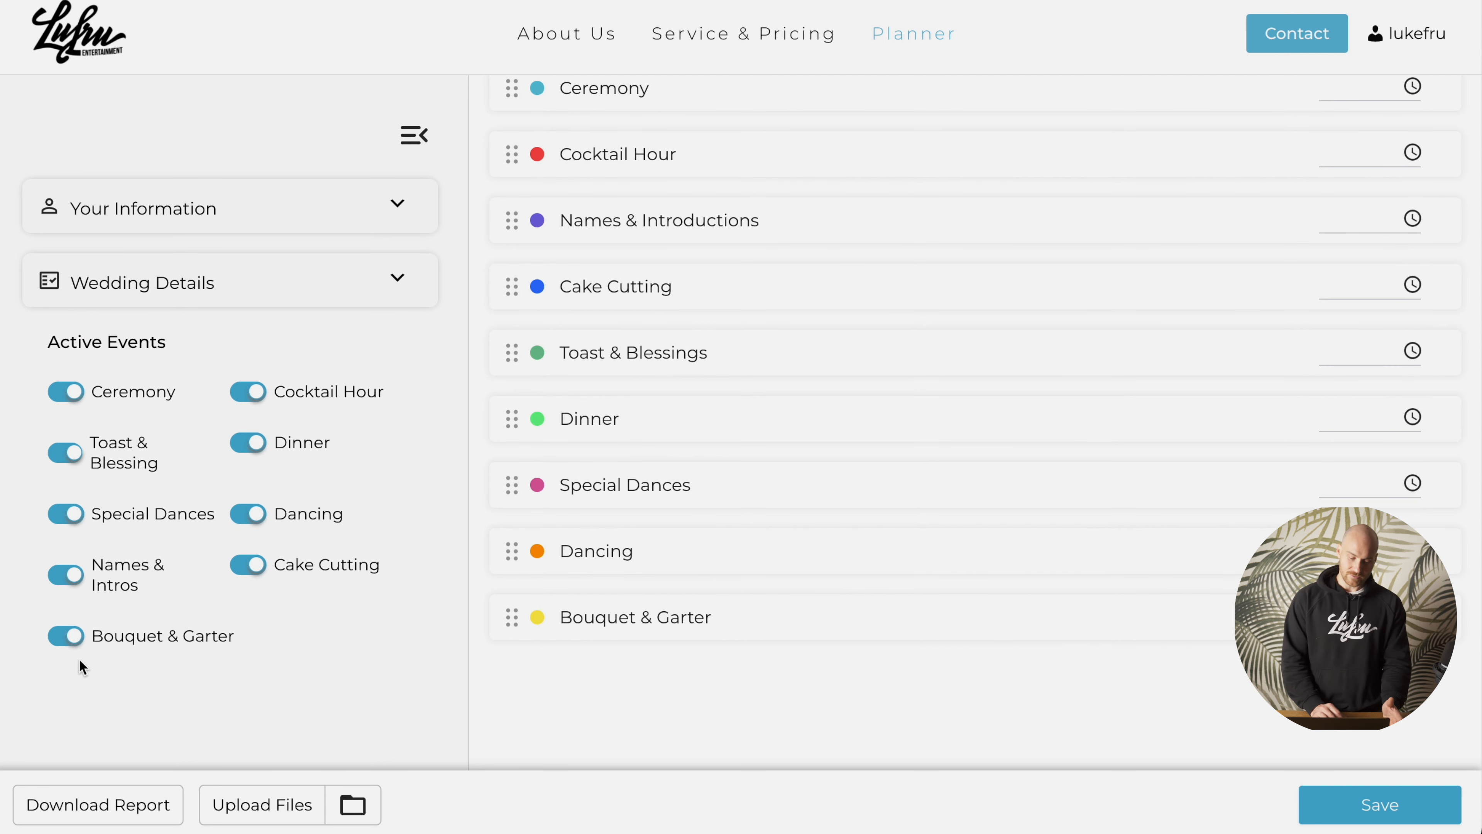
Switch the Bouquet & Garter and Ceremony events off and back on, and collapse the sidebar.
{"action": "left_click", "coordinate": [78, 634]}
{"action": "left_click", "coordinate": [284, 566]}
{"action": "left_click", "coordinate": [284, 565]}
{"action": "left_click", "coordinate": [68, 391]}
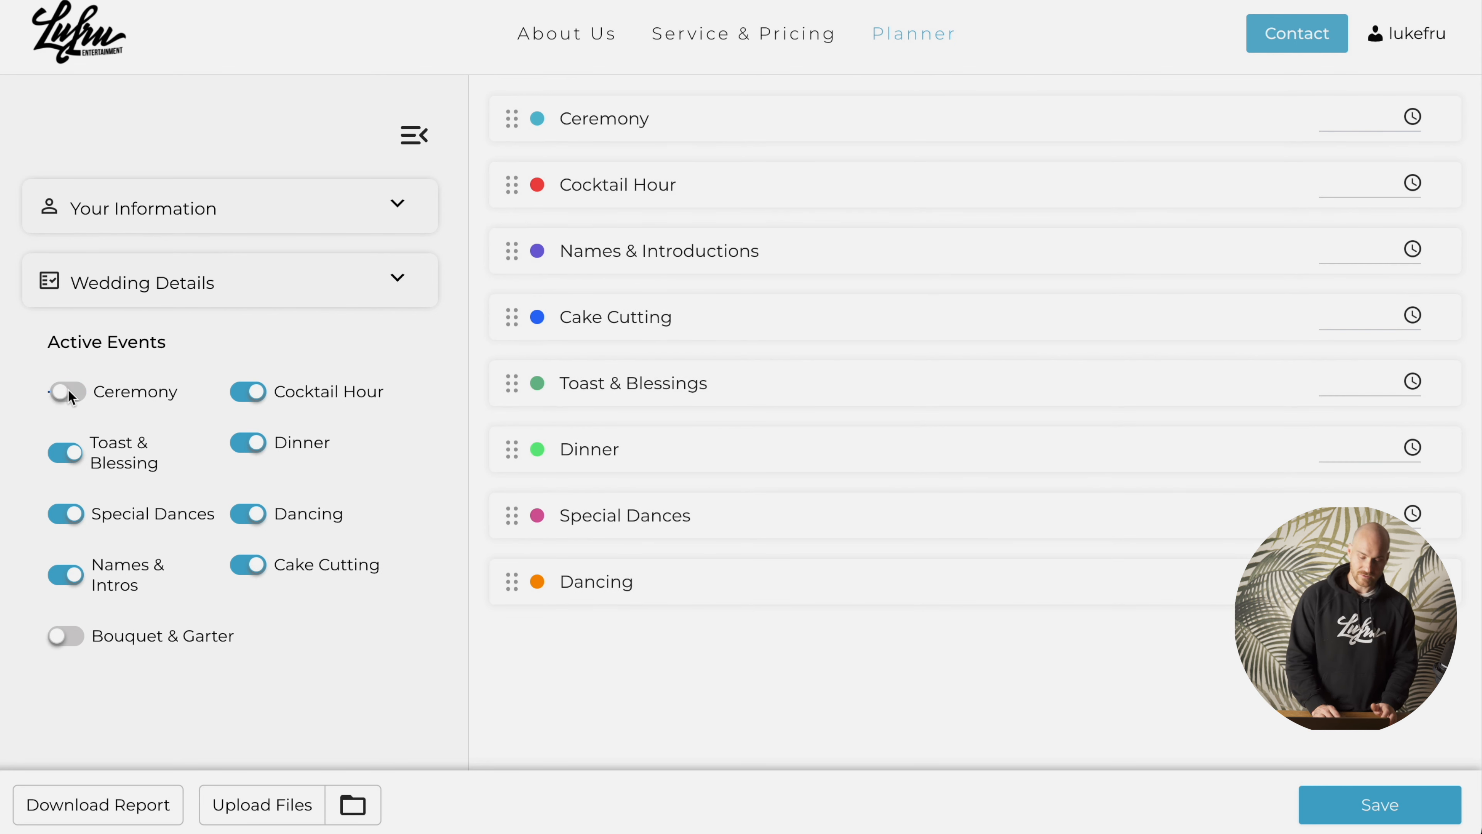
{"action": "left_click", "coordinate": [65, 637]}
{"action": "left_click", "coordinate": [414, 134]}
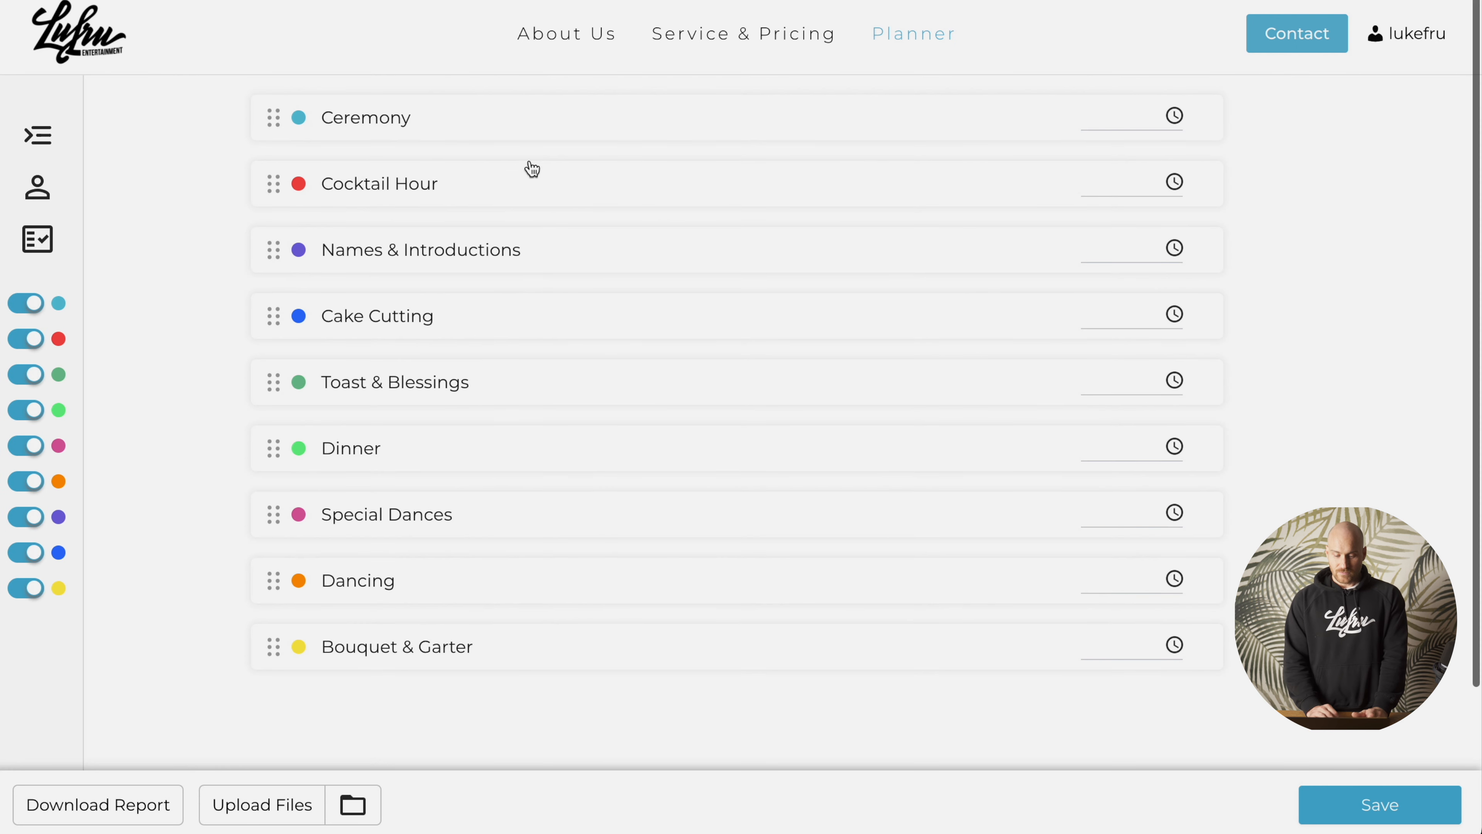
Open the Ceremony event and set its start time to 04:00 PM.
{"action": "left_click", "coordinate": [489, 120]}
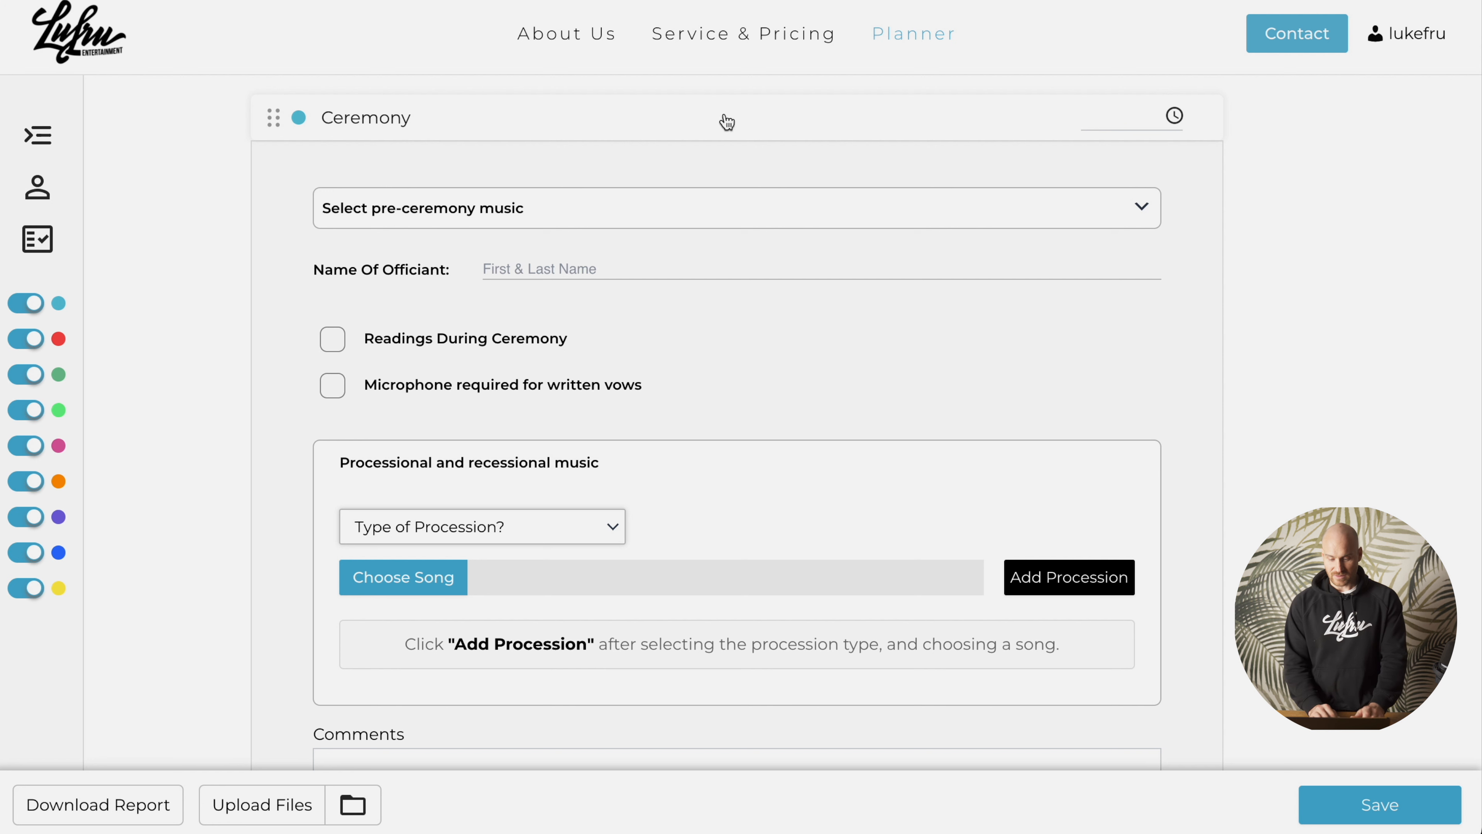
{"action": "left_click", "coordinate": [1109, 107]}
{"action": "type", "text": "4pm"}
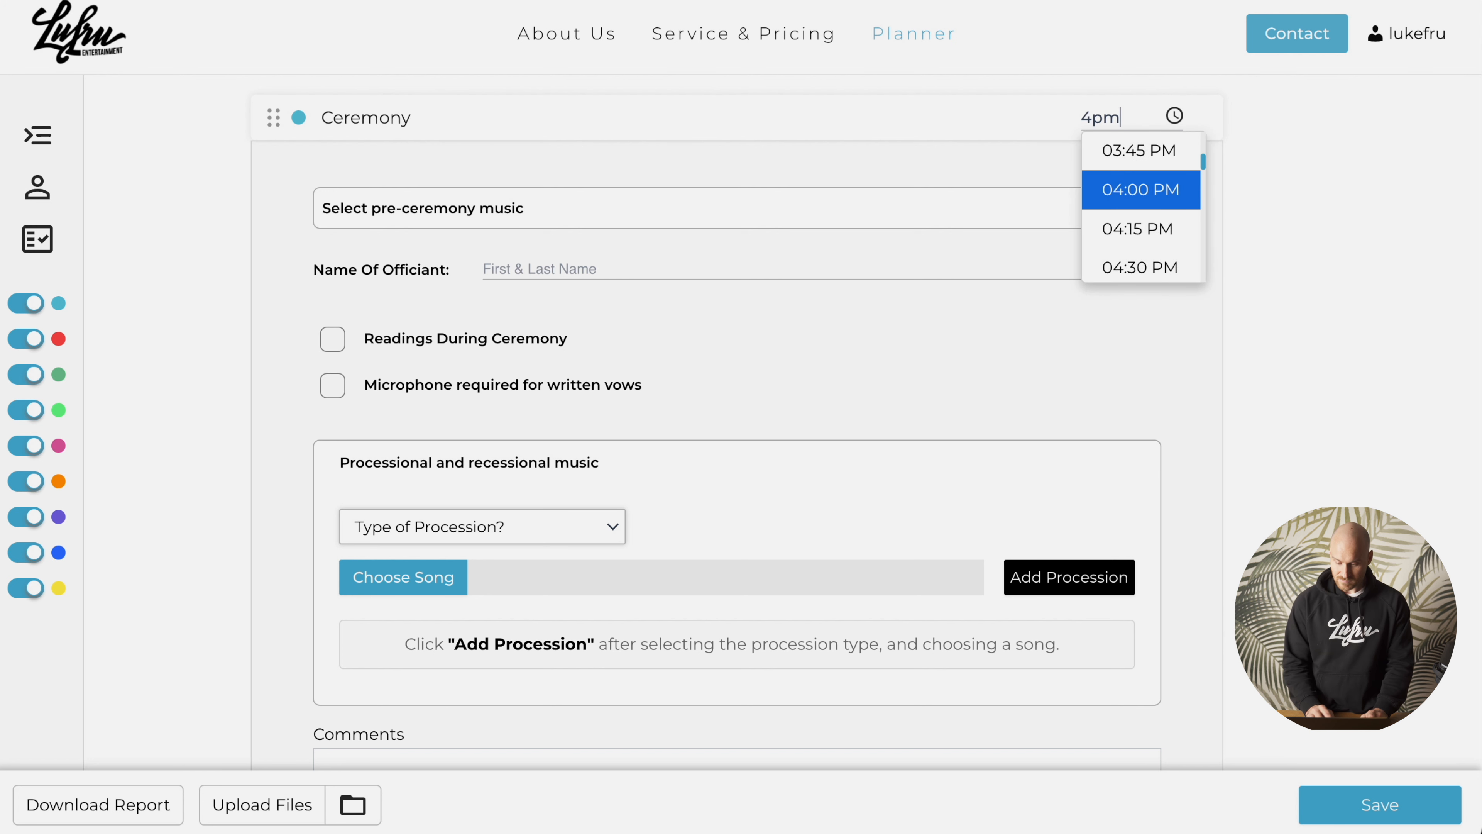
{"action": "key", "text": "Return"}
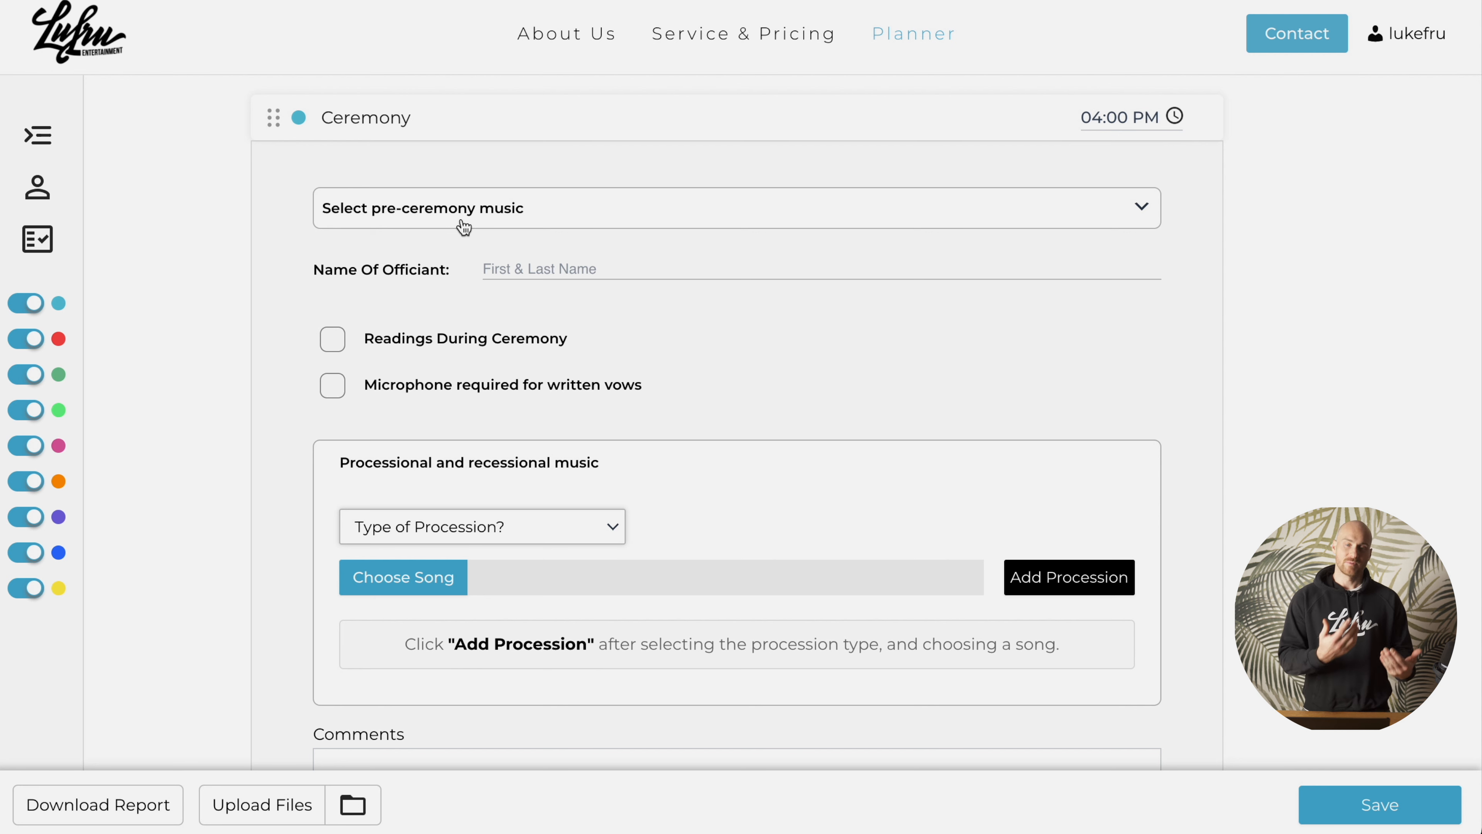
Add Classical Guitar as a genre for the Ceremony's pre-ceremony music.
{"action": "left_click", "coordinate": [464, 226]}
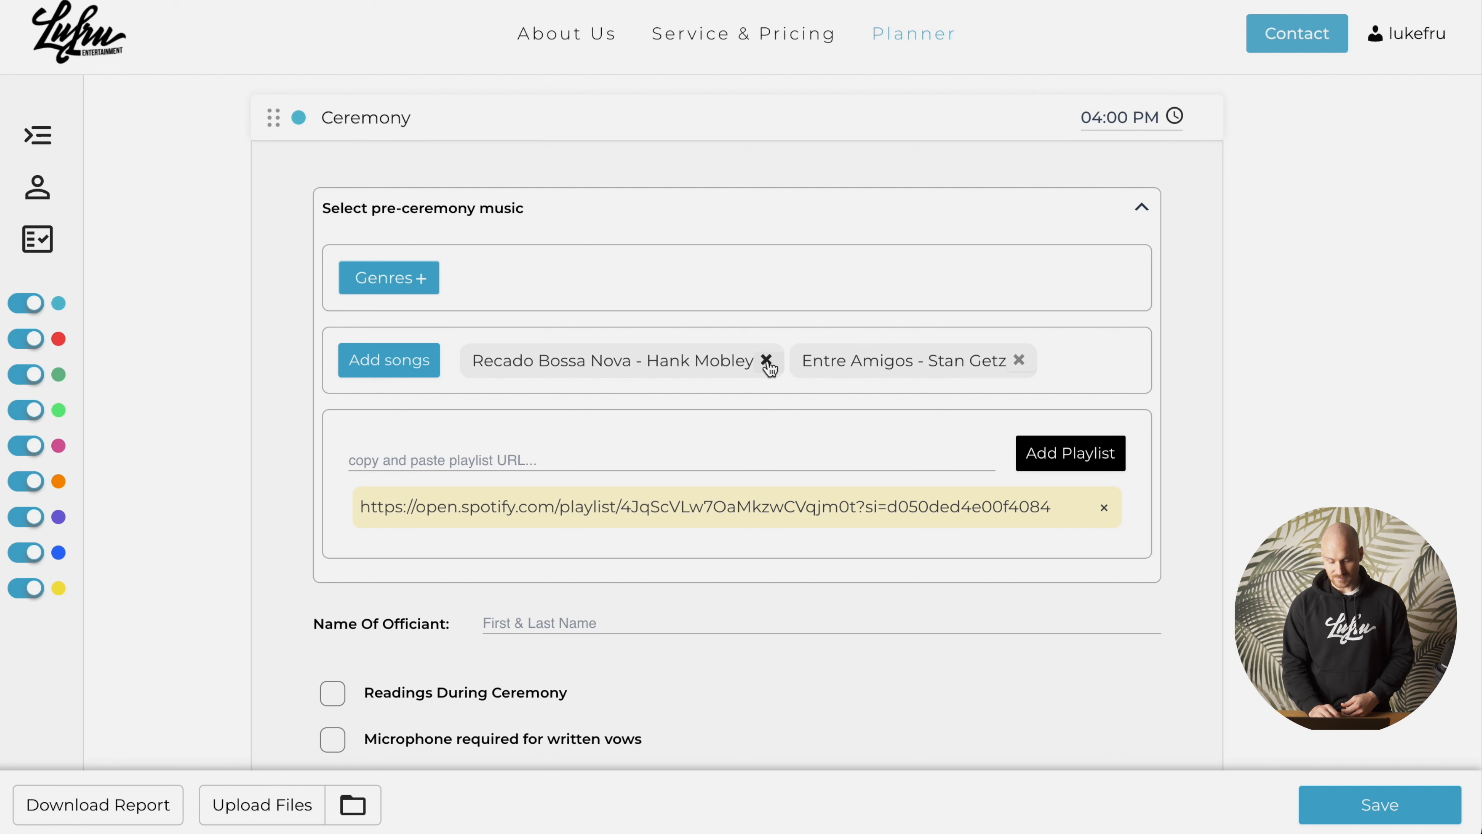
{"action": "left_click", "coordinate": [417, 278]}
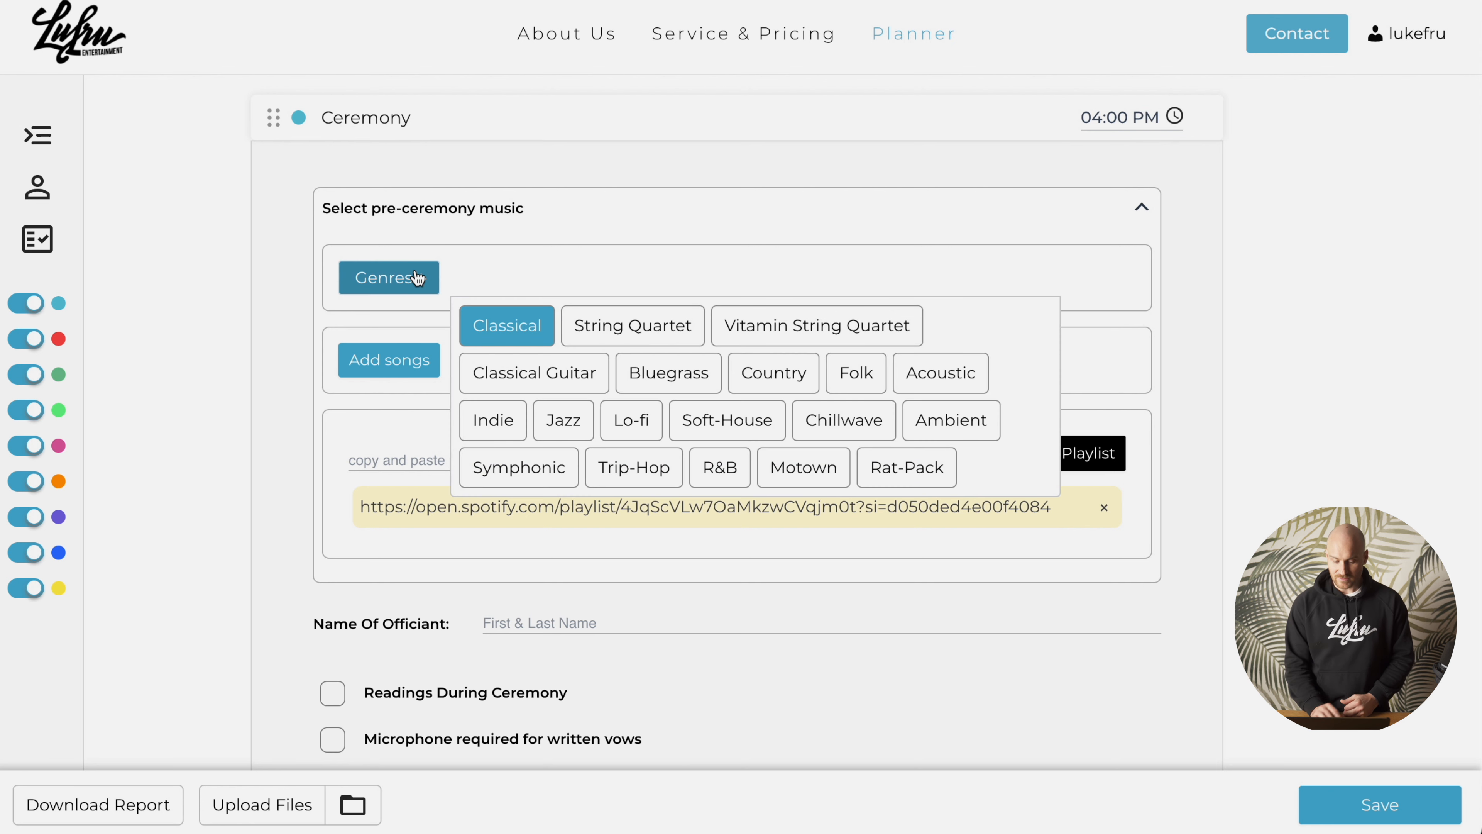
{"action": "left_click", "coordinate": [547, 376]}
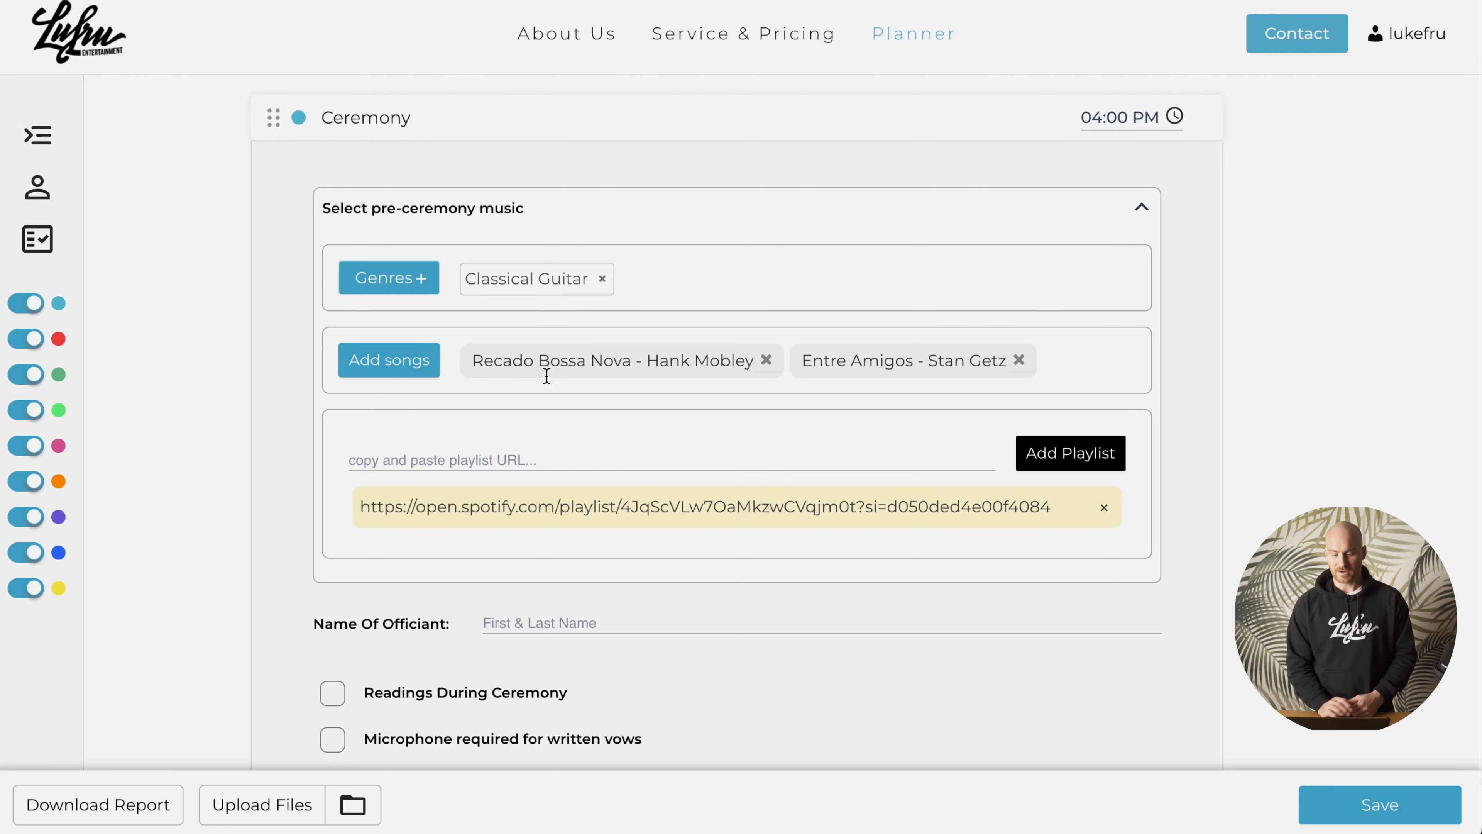
Search the songs for "this will" and add This Will Be (An Everlasting Love) by Natalie Cole to the pre-ceremony songs.
{"action": "left_click", "coordinate": [391, 369]}
{"action": "scroll", "coordinate": [396, 371], "scroll_direction": "down", "scroll_amount": 7}
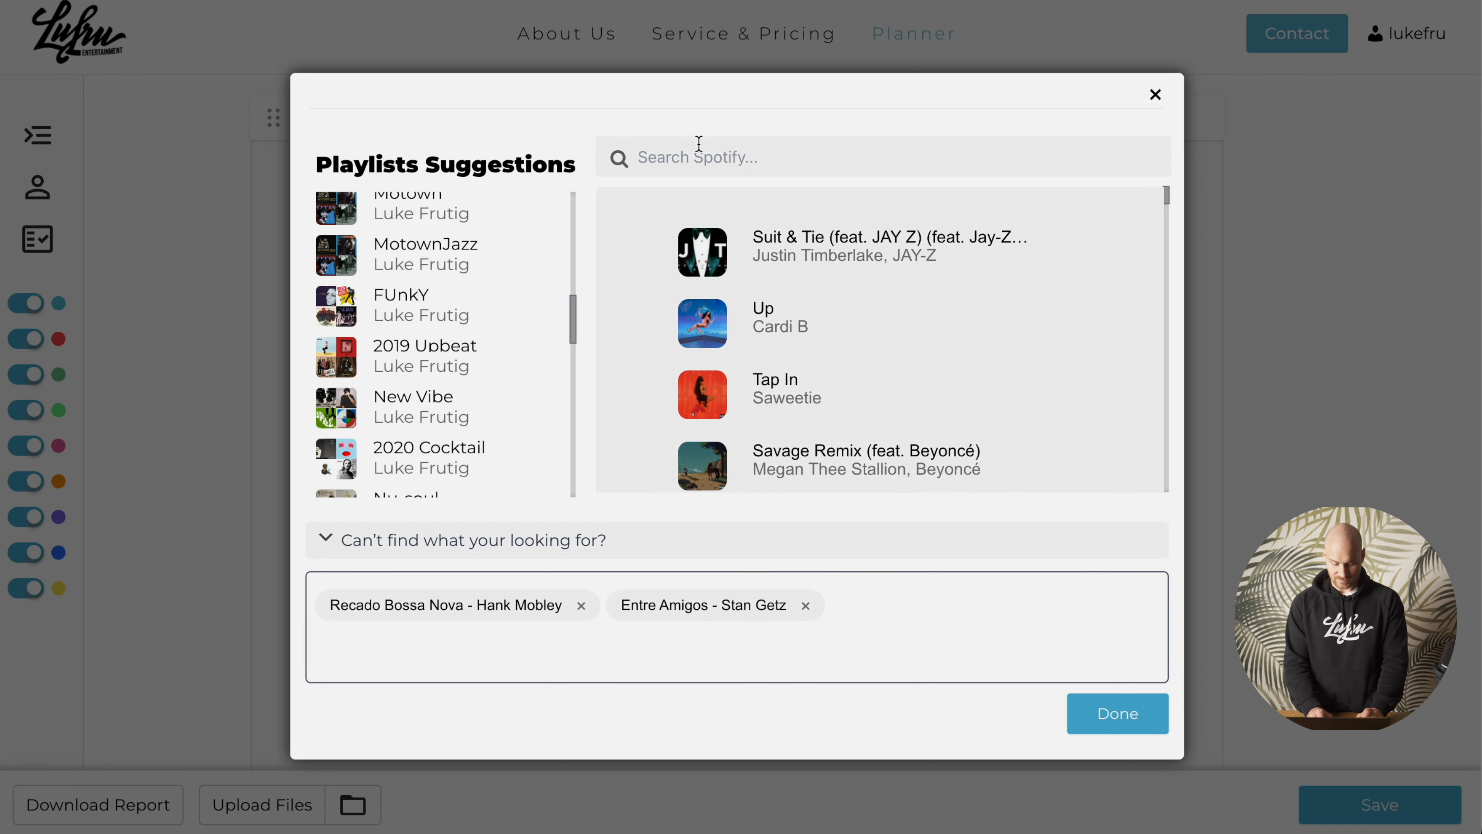
{"action": "type", "text": "this will"}
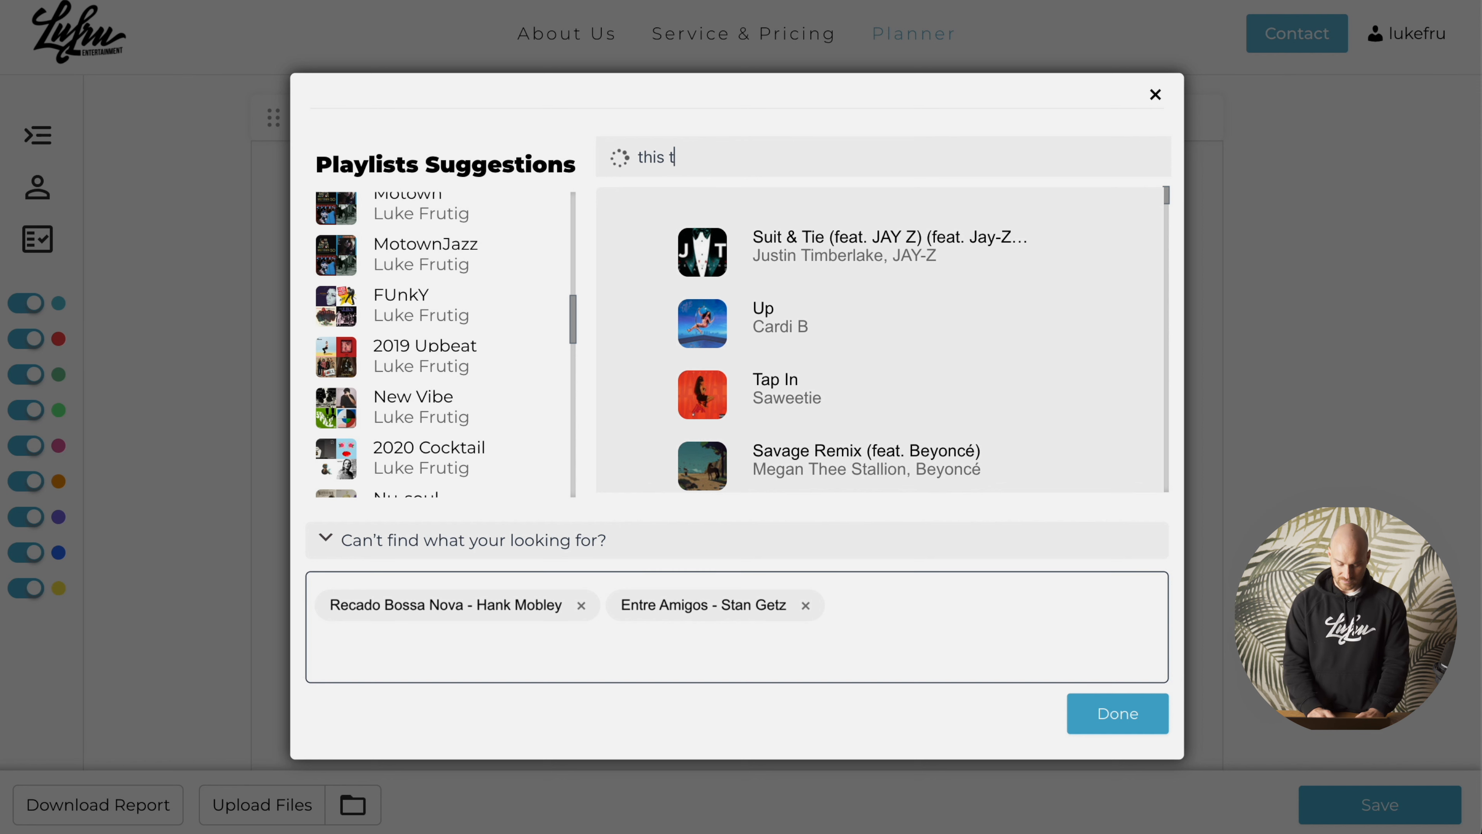
{"action": "left_click", "coordinate": [908, 263]}
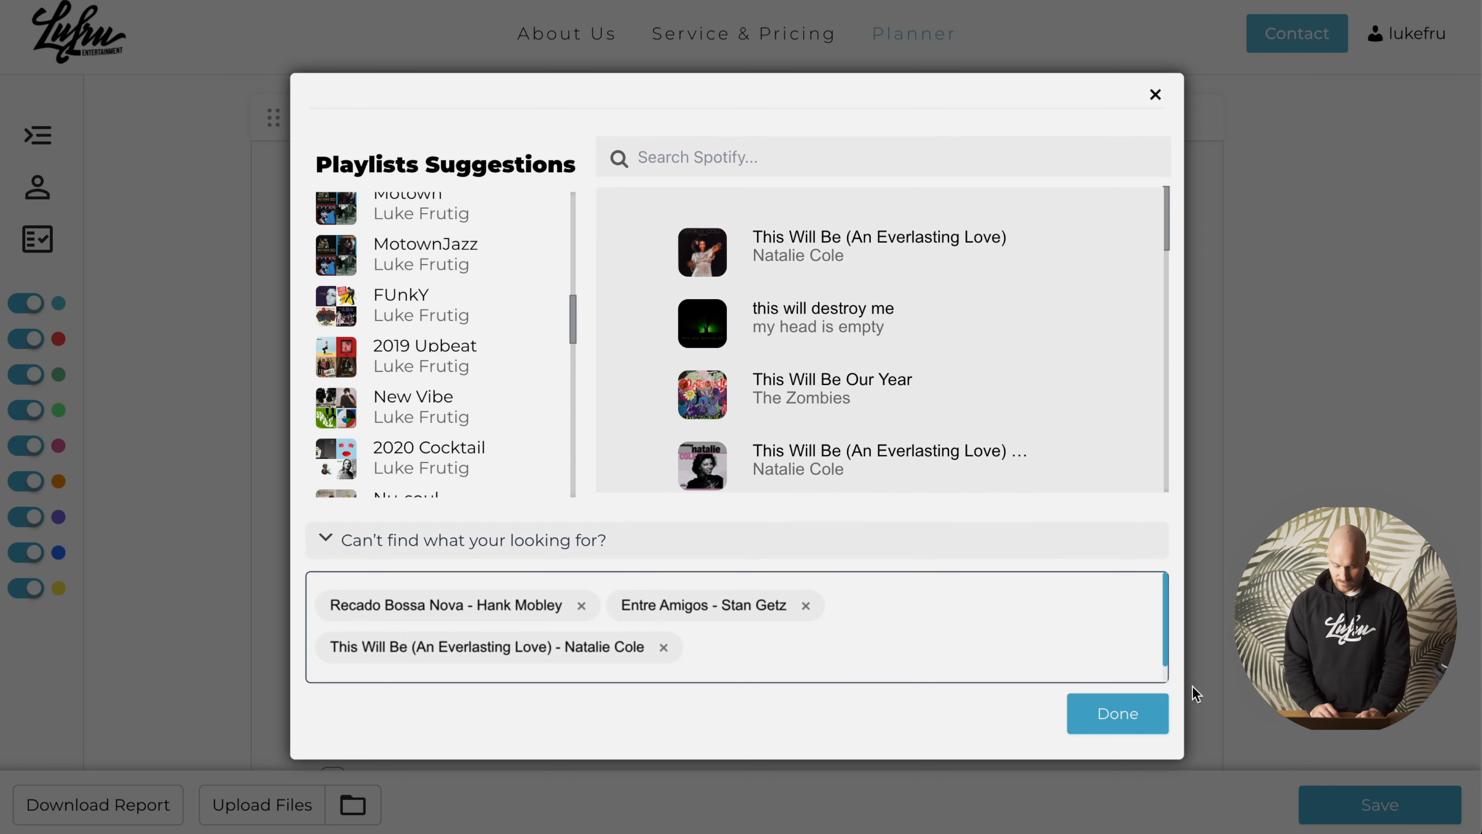
{"action": "left_click", "coordinate": [1119, 713]}
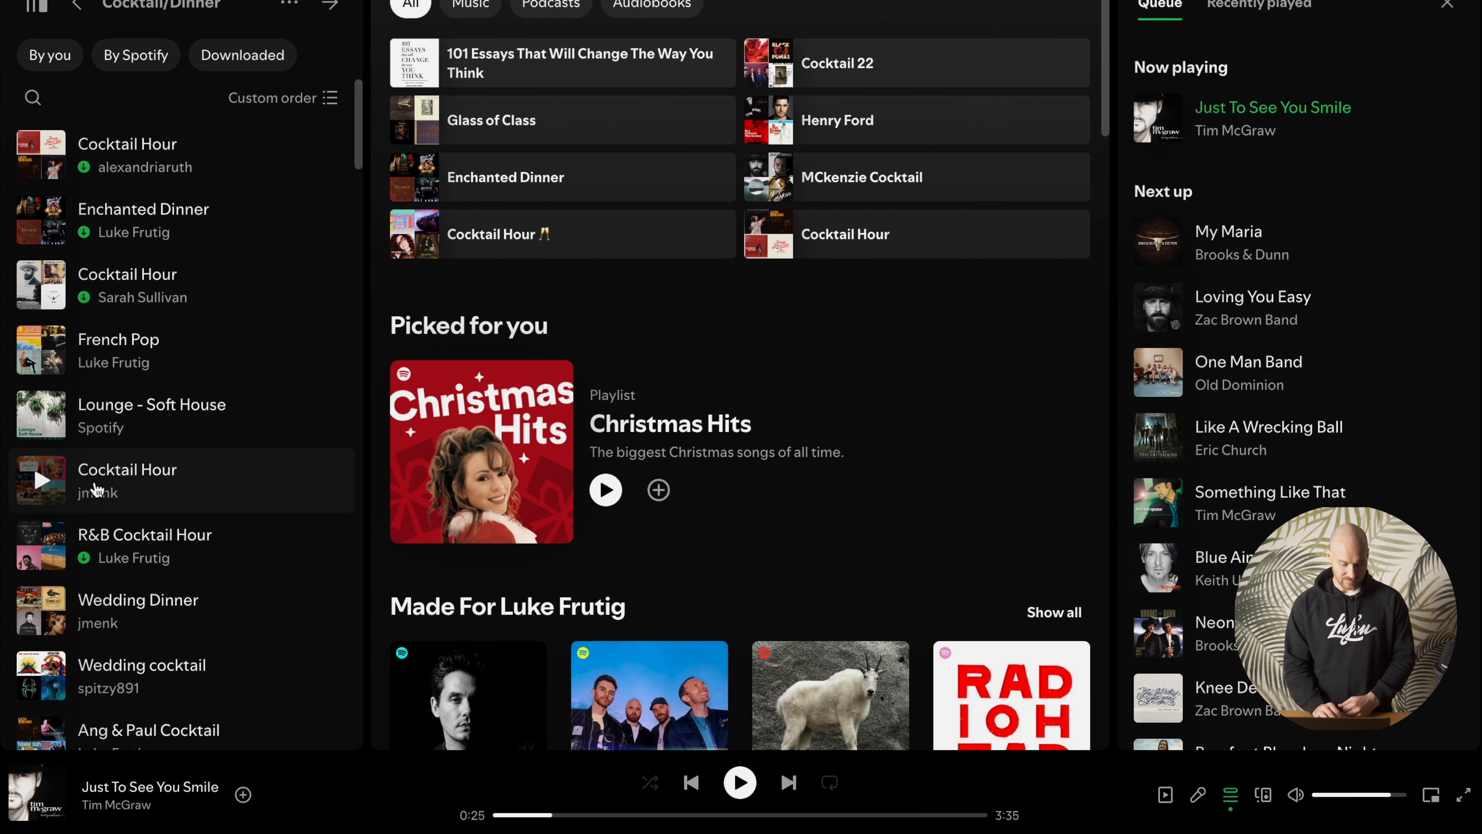
Copy the link of a Cocktail Hour playlist in Spotify and add it as the pre-ceremony playlist in the planner.
{"action": "right_click", "coordinate": [92, 483]}
{"action": "mouse_move", "coordinate": [274, 817]}
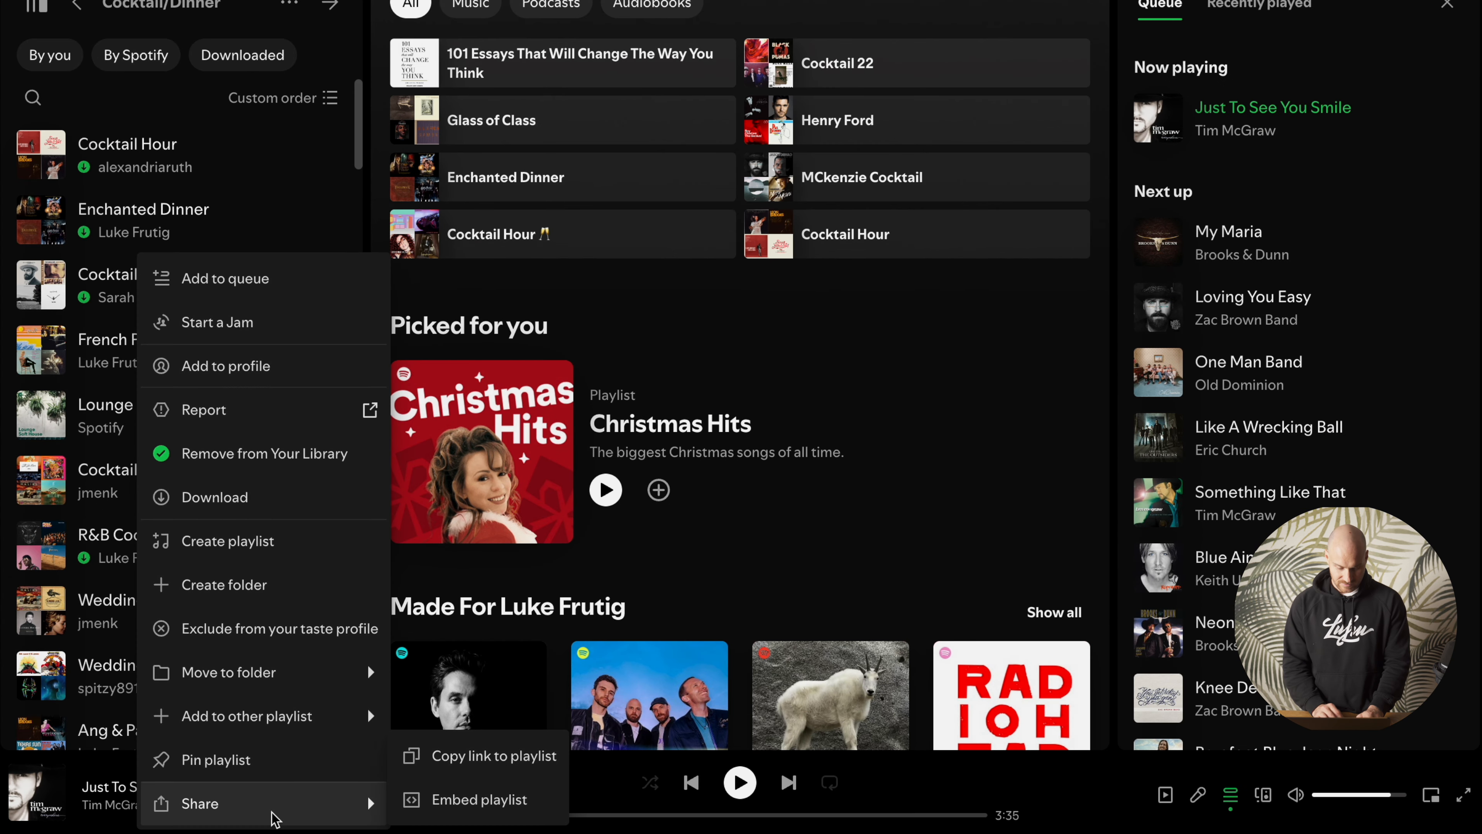
{"action": "left_click", "coordinate": [463, 759]}
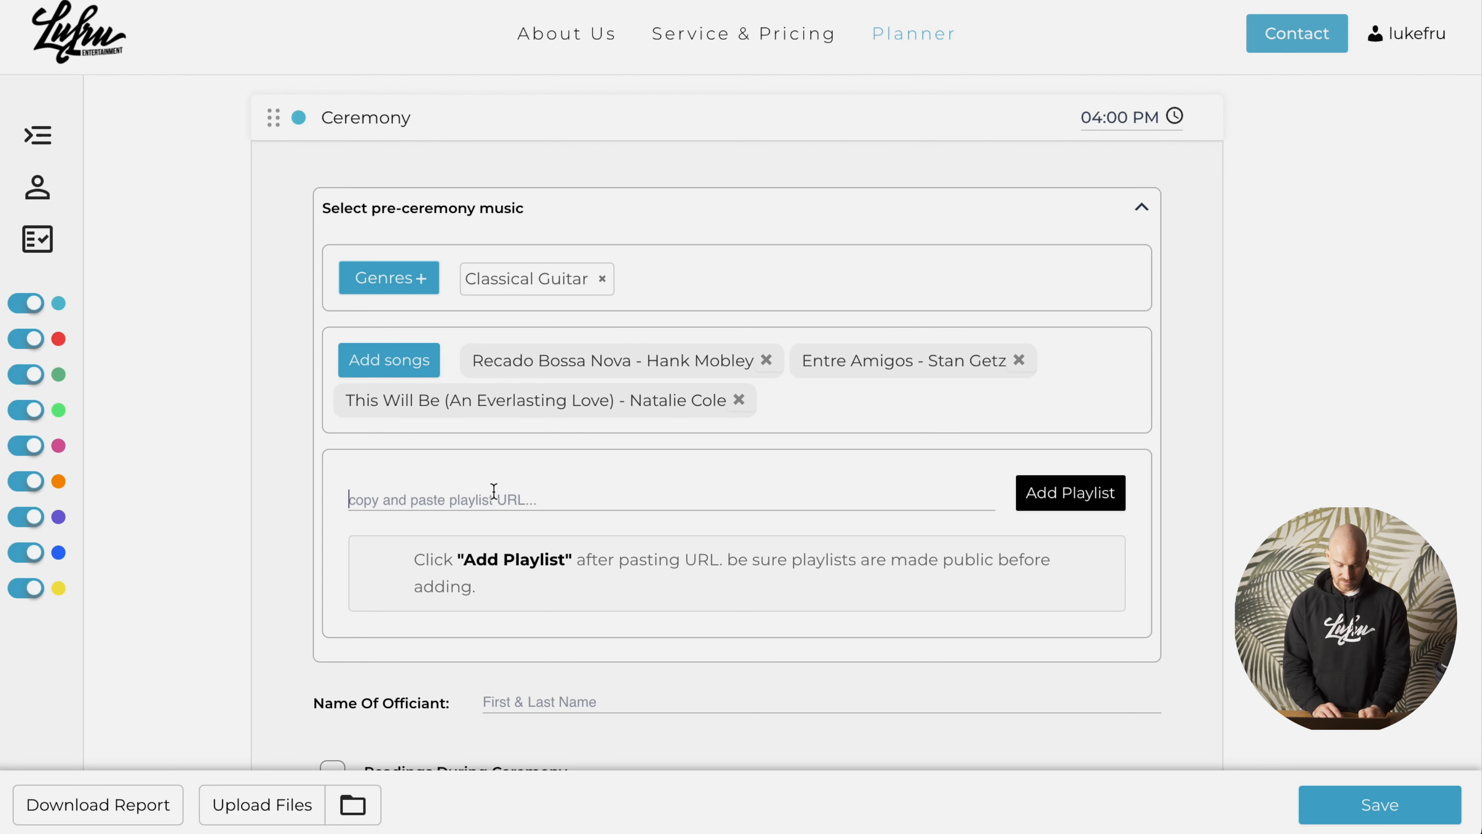
{"action": "key", "text": "ctrl+v"}
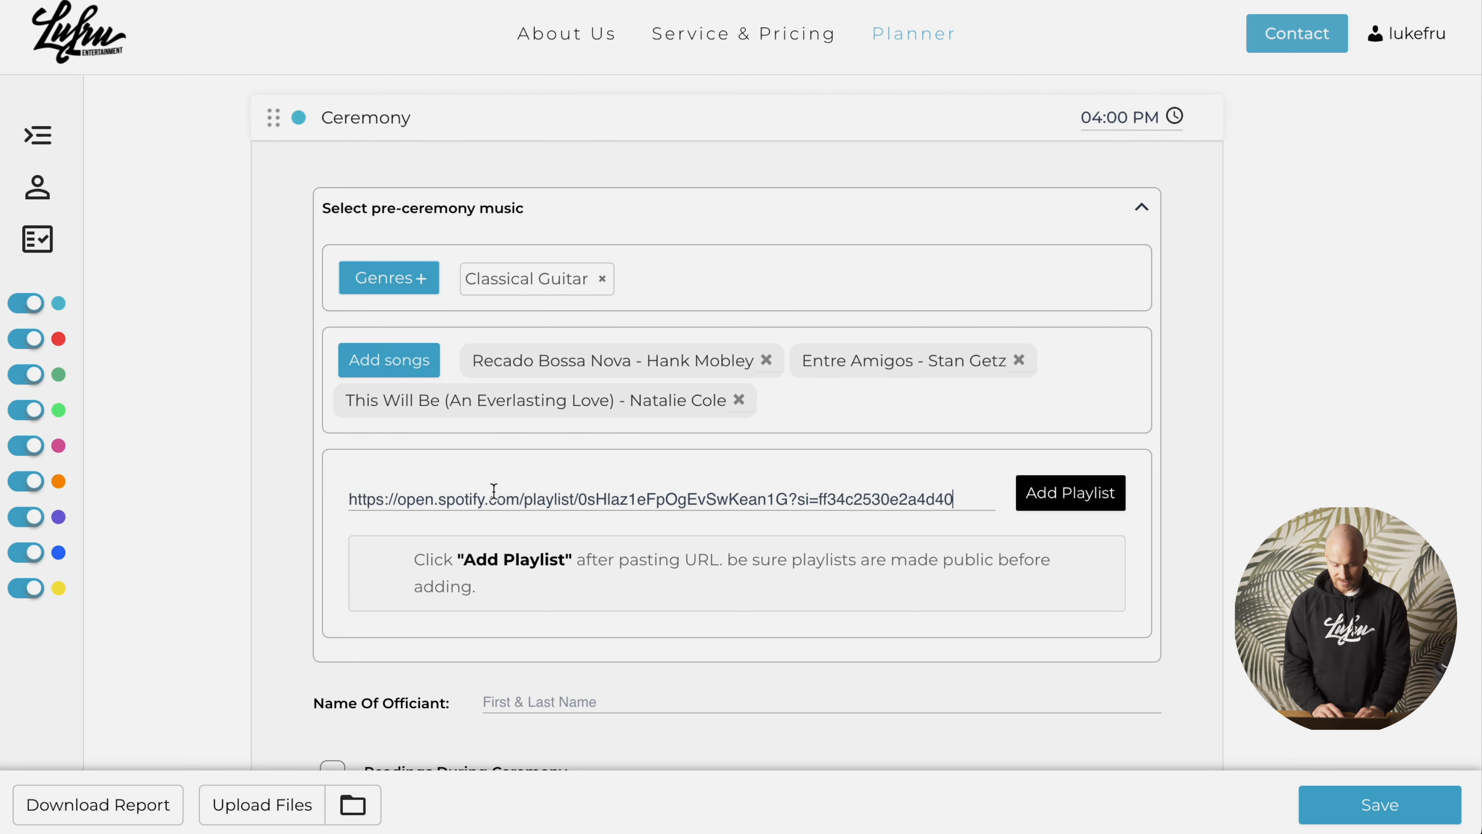
{"action": "left_click", "coordinate": [1081, 495]}
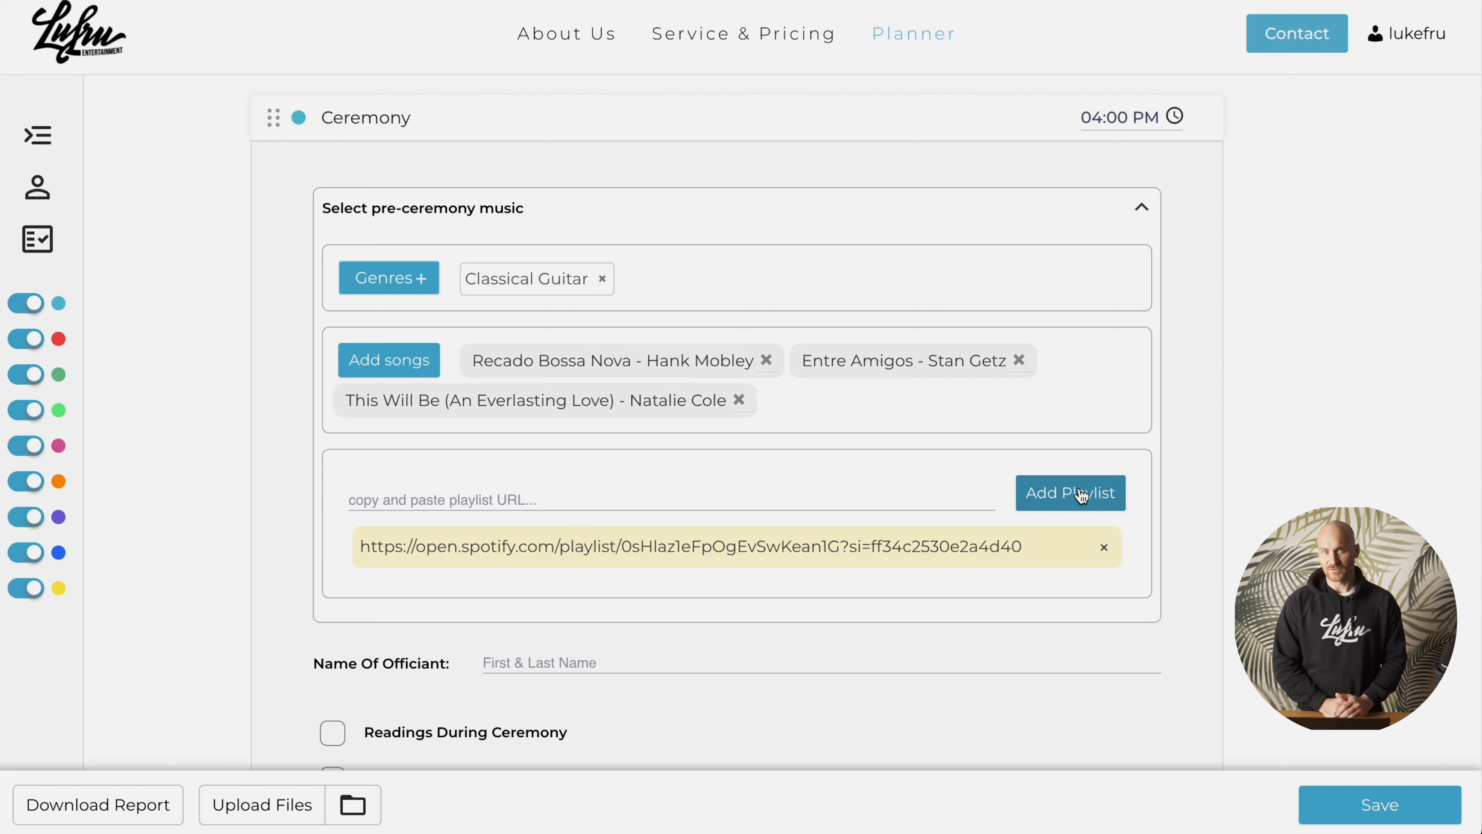
Review the Ceremony's officiant, readings and microphone options, and the processional and recessional music section.
{"action": "scroll", "coordinate": [1050, 499], "scroll_direction": "down", "scroll_amount": 2}
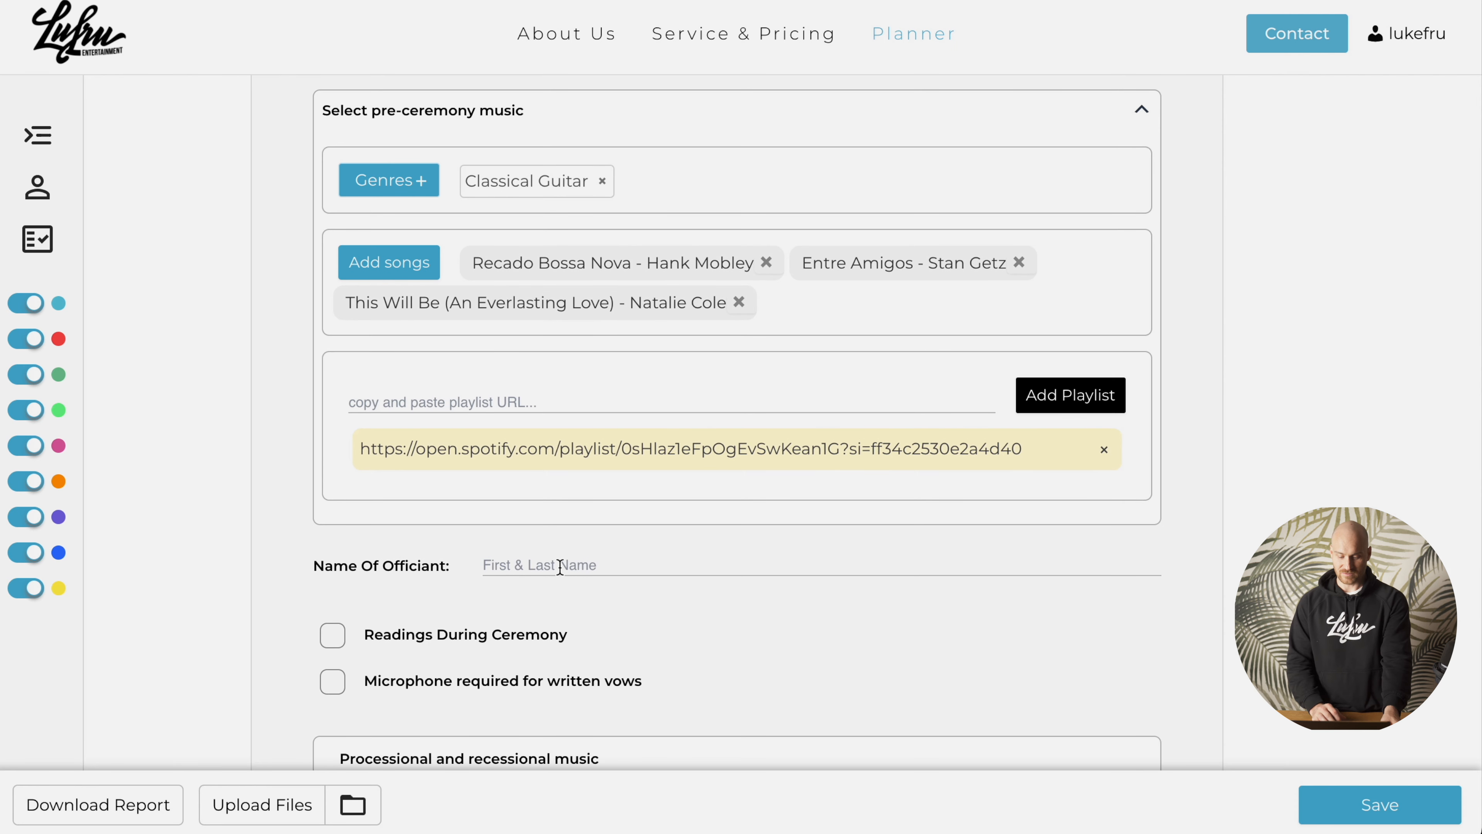
{"action": "scroll", "coordinate": [559, 566], "scroll_direction": "down", "scroll_amount": 1}
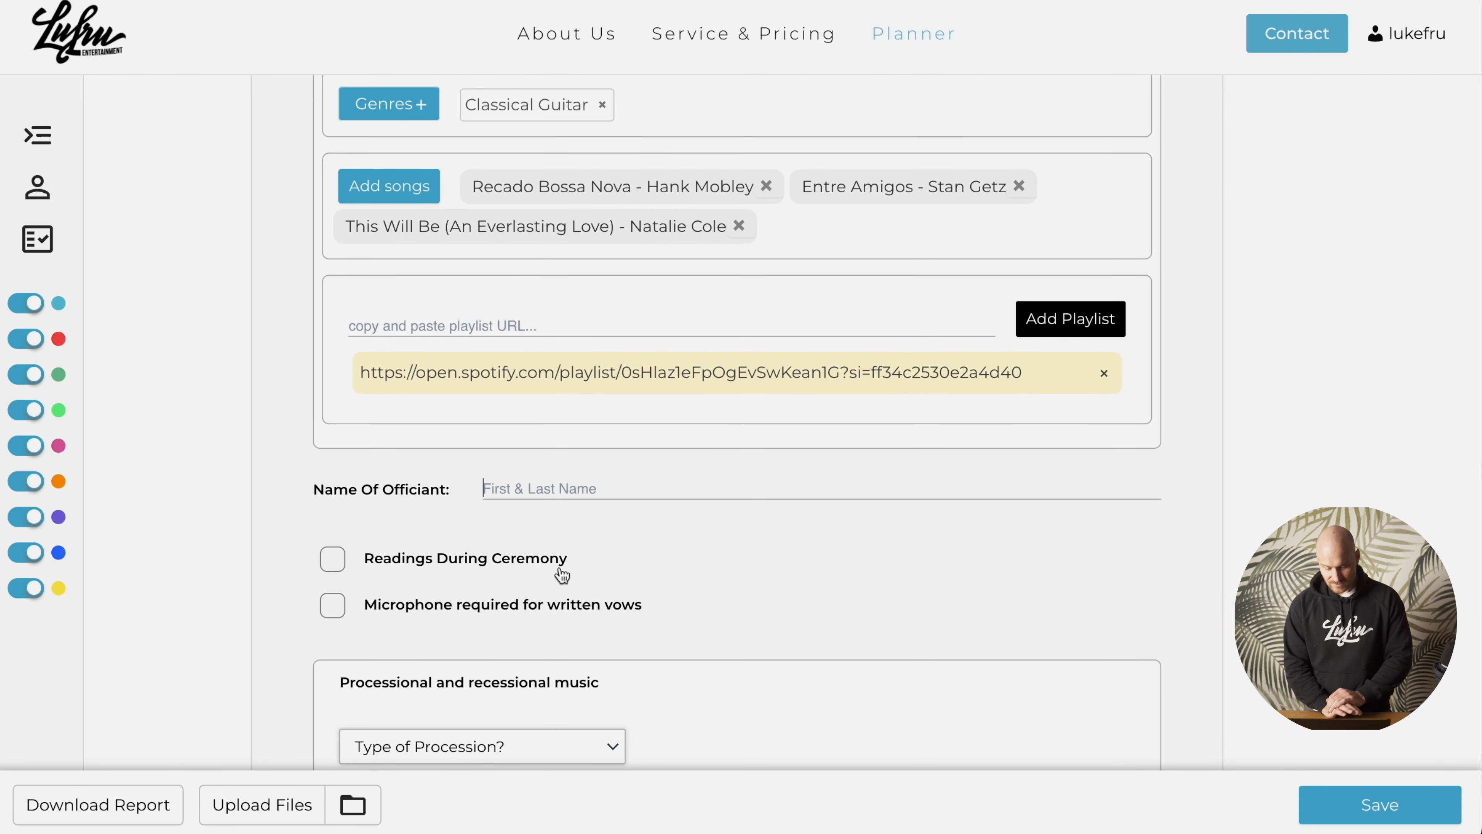
{"action": "scroll", "coordinate": [562, 575], "scroll_direction": "down", "scroll_amount": 2}
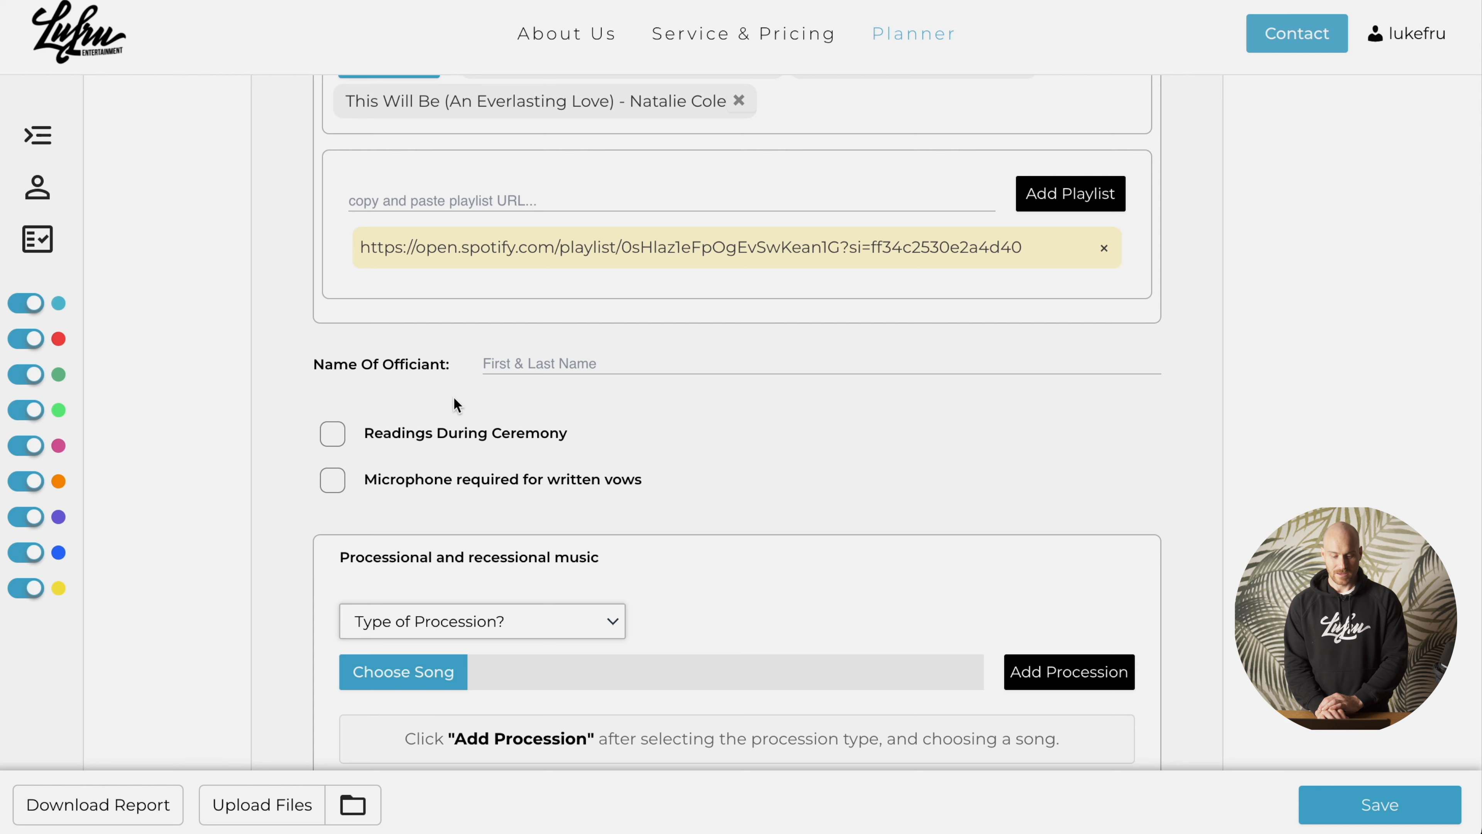
{"action": "scroll", "coordinate": [387, 408], "scroll_direction": "down", "scroll_amount": 1}
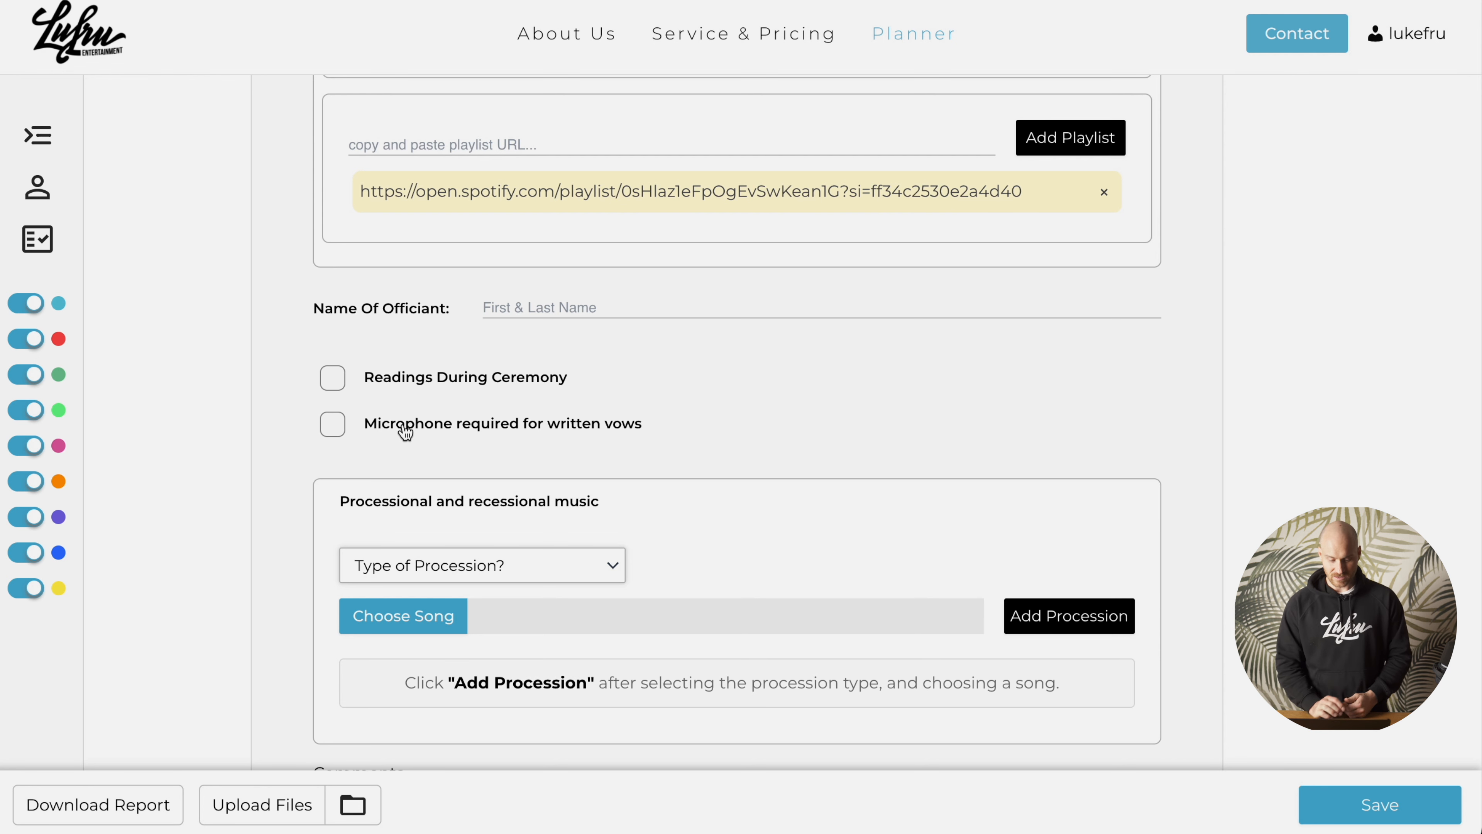
{"action": "scroll", "coordinate": [406, 432], "scroll_direction": "down", "scroll_amount": 1}
{"action": "right_click", "coordinate": [409, 427]}
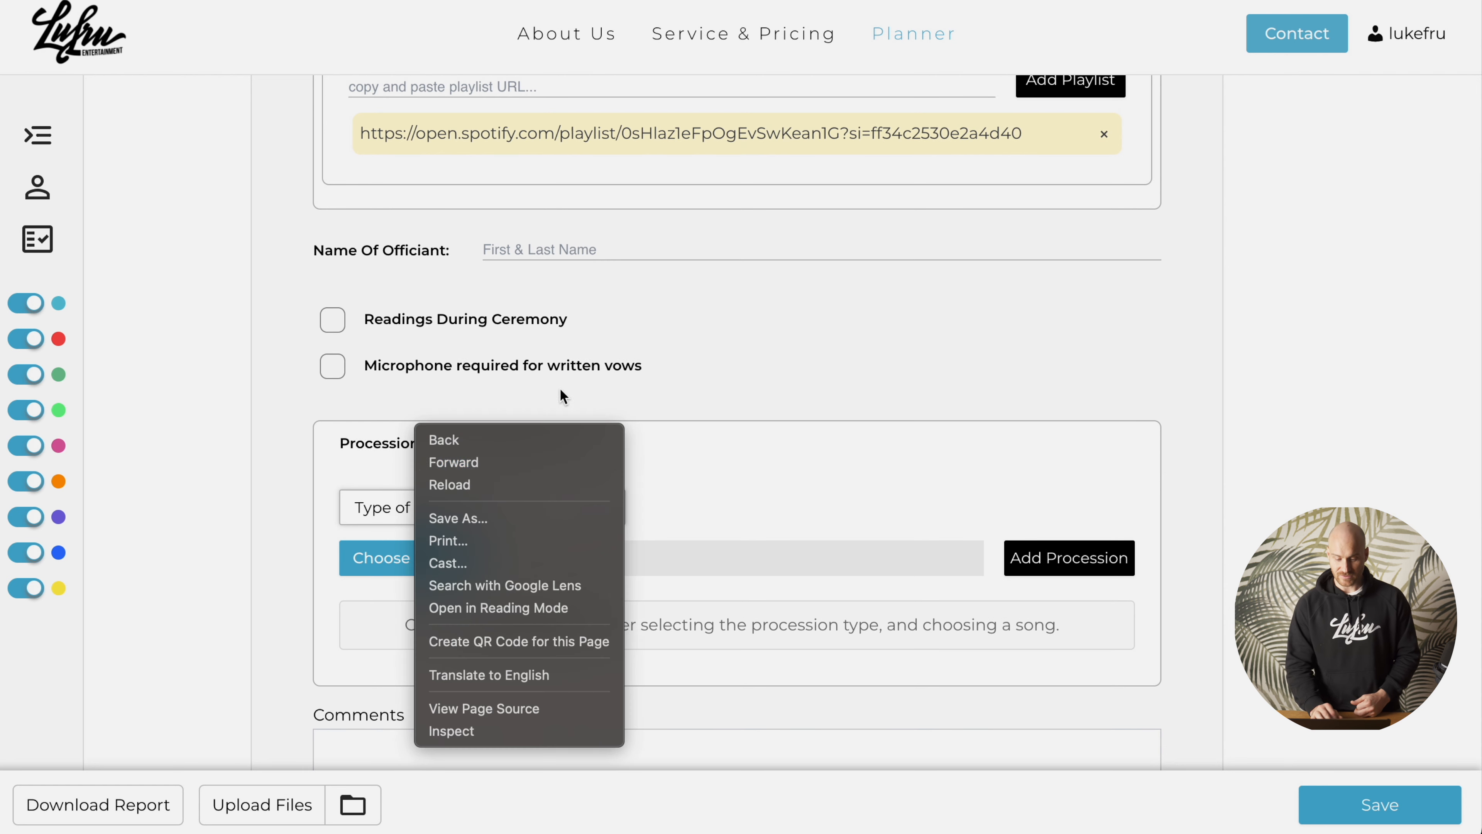
{"action": "left_click", "coordinate": [662, 467]}
{"action": "scroll", "coordinate": [662, 467], "scroll_direction": "down", "scroll_amount": 3}
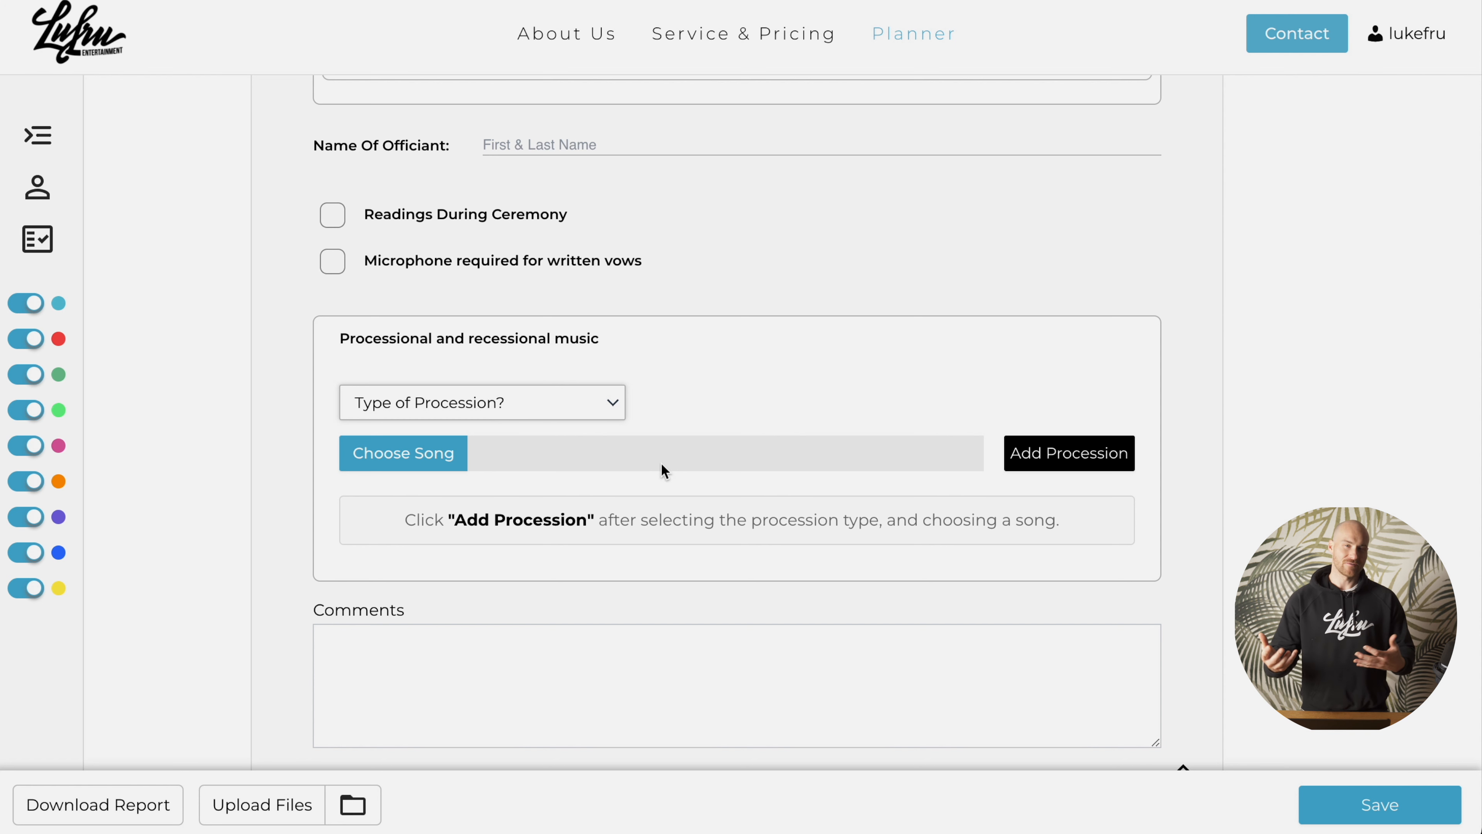
Add a Procession entry to the Ceremony's music with Daydream by Medasin, Joba from the New Vibe playlist.
{"action": "left_click", "coordinate": [526, 397]}
{"action": "left_click", "coordinate": [478, 430]}
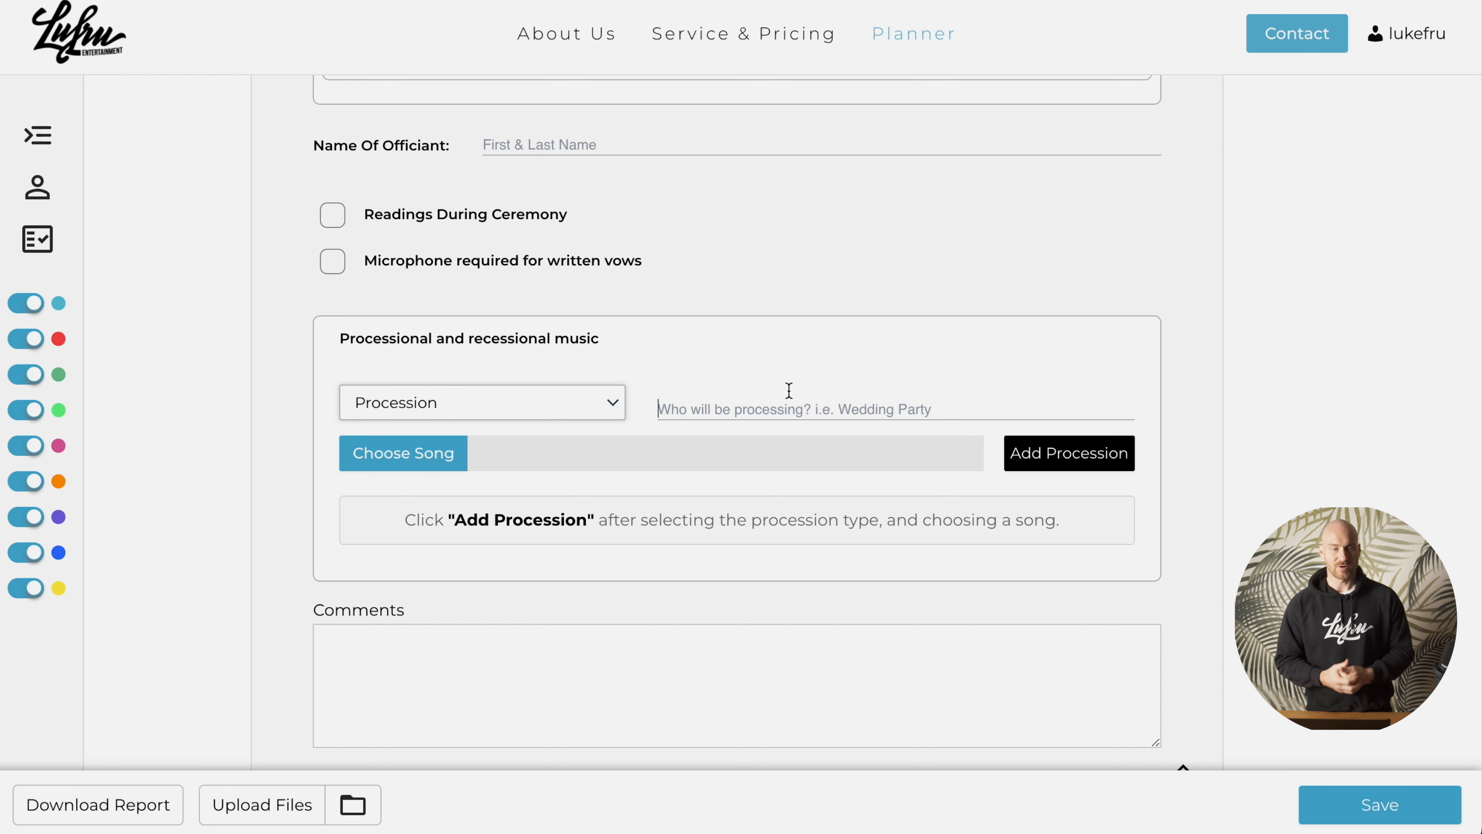
{"action": "left_click", "coordinate": [434, 454]}
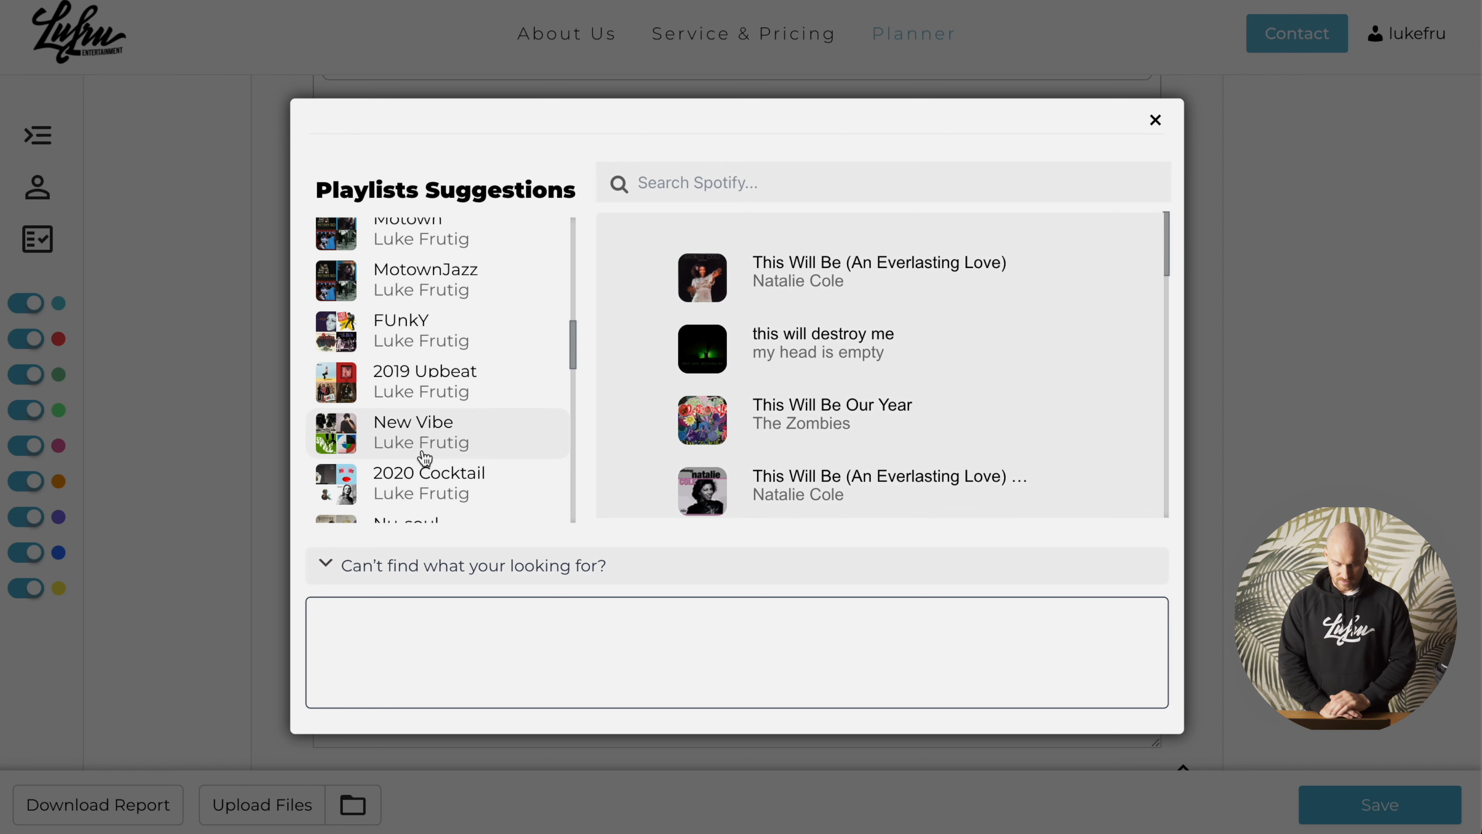
{"action": "left_click", "coordinate": [430, 460]}
{"action": "scroll", "coordinate": [441, 416], "scroll_direction": "down", "scroll_amount": 1}
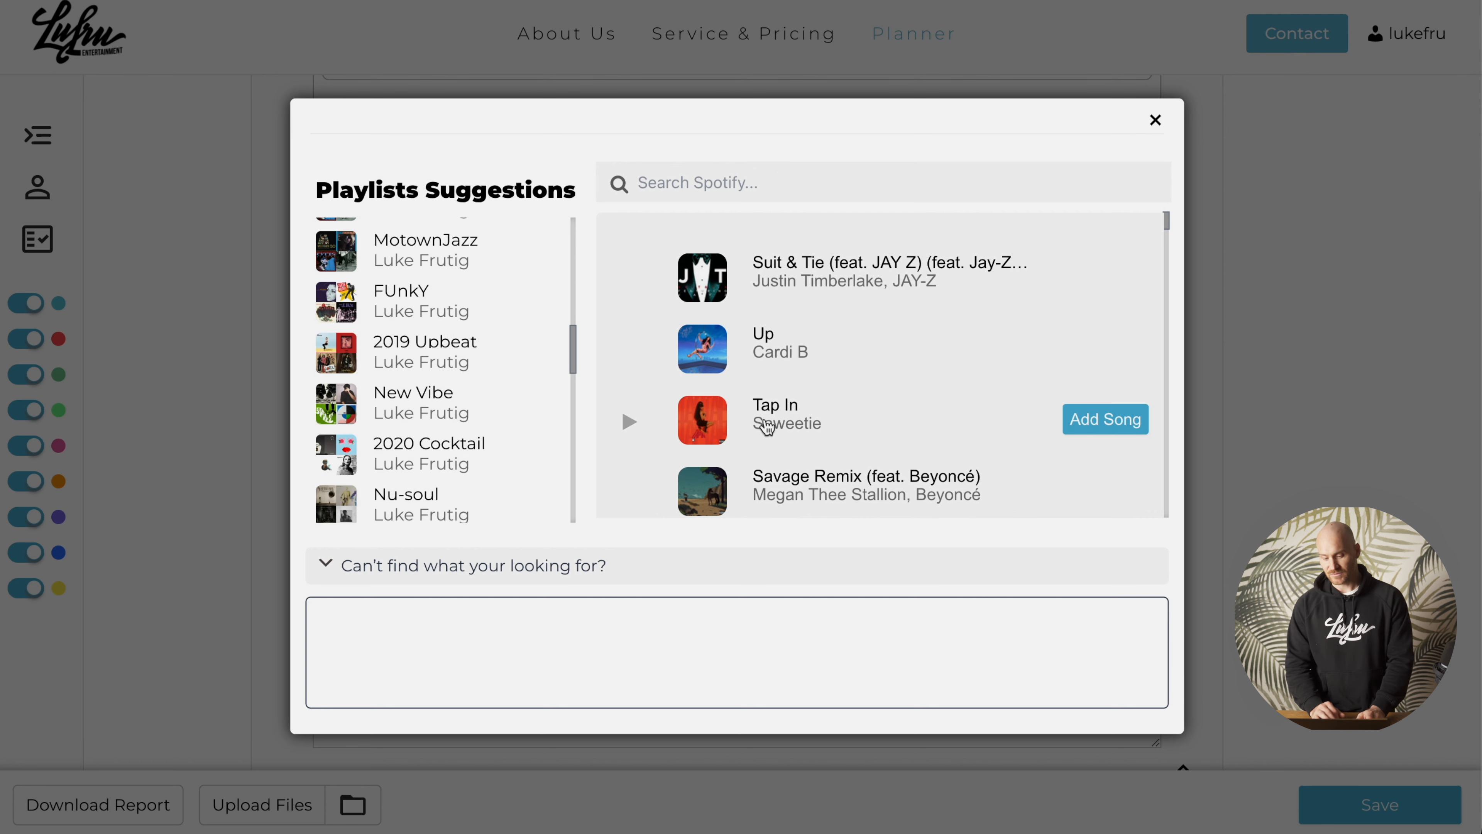
{"action": "scroll", "coordinate": [850, 397], "scroll_direction": "down", "scroll_amount": 10}
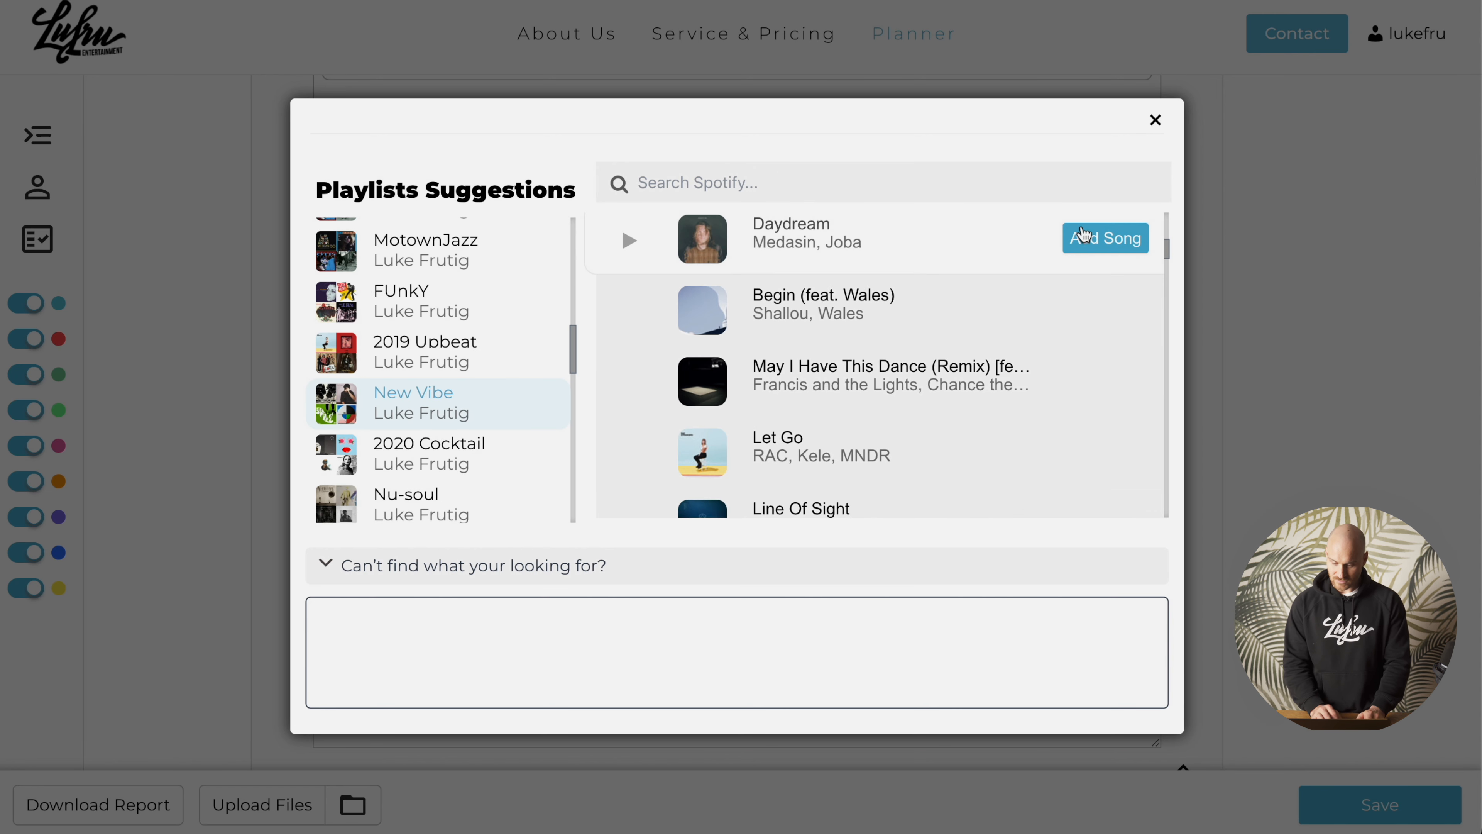
{"action": "left_click", "coordinate": [1100, 237]}
{"action": "left_click", "coordinate": [1004, 452]}
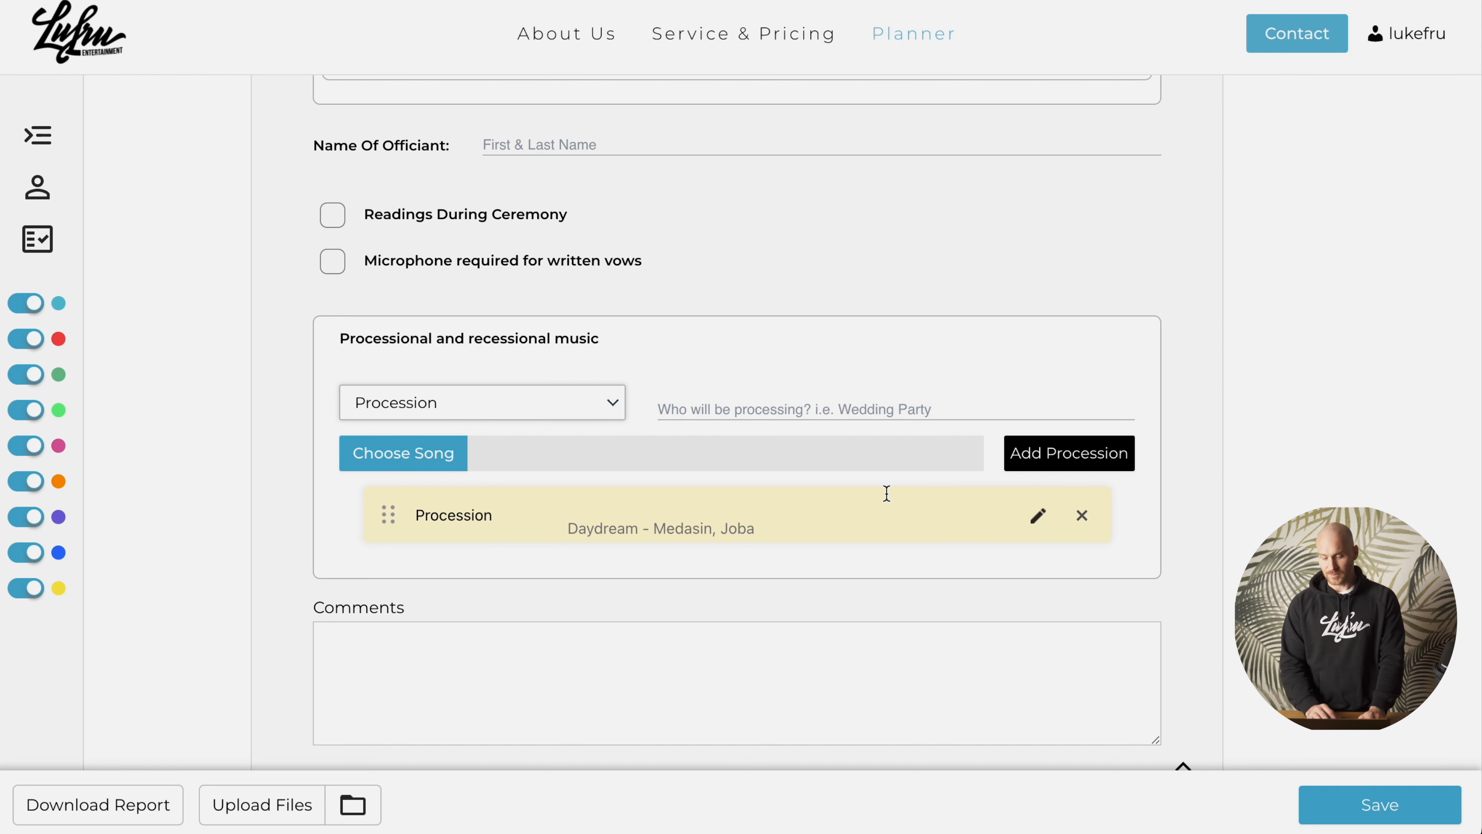
Edit the Procession entry so that those processing are "Grandparetnts".
{"action": "left_click", "coordinate": [1038, 515]}
{"action": "left_click", "coordinate": [788, 410]}
{"action": "type", "text": "Gr"}
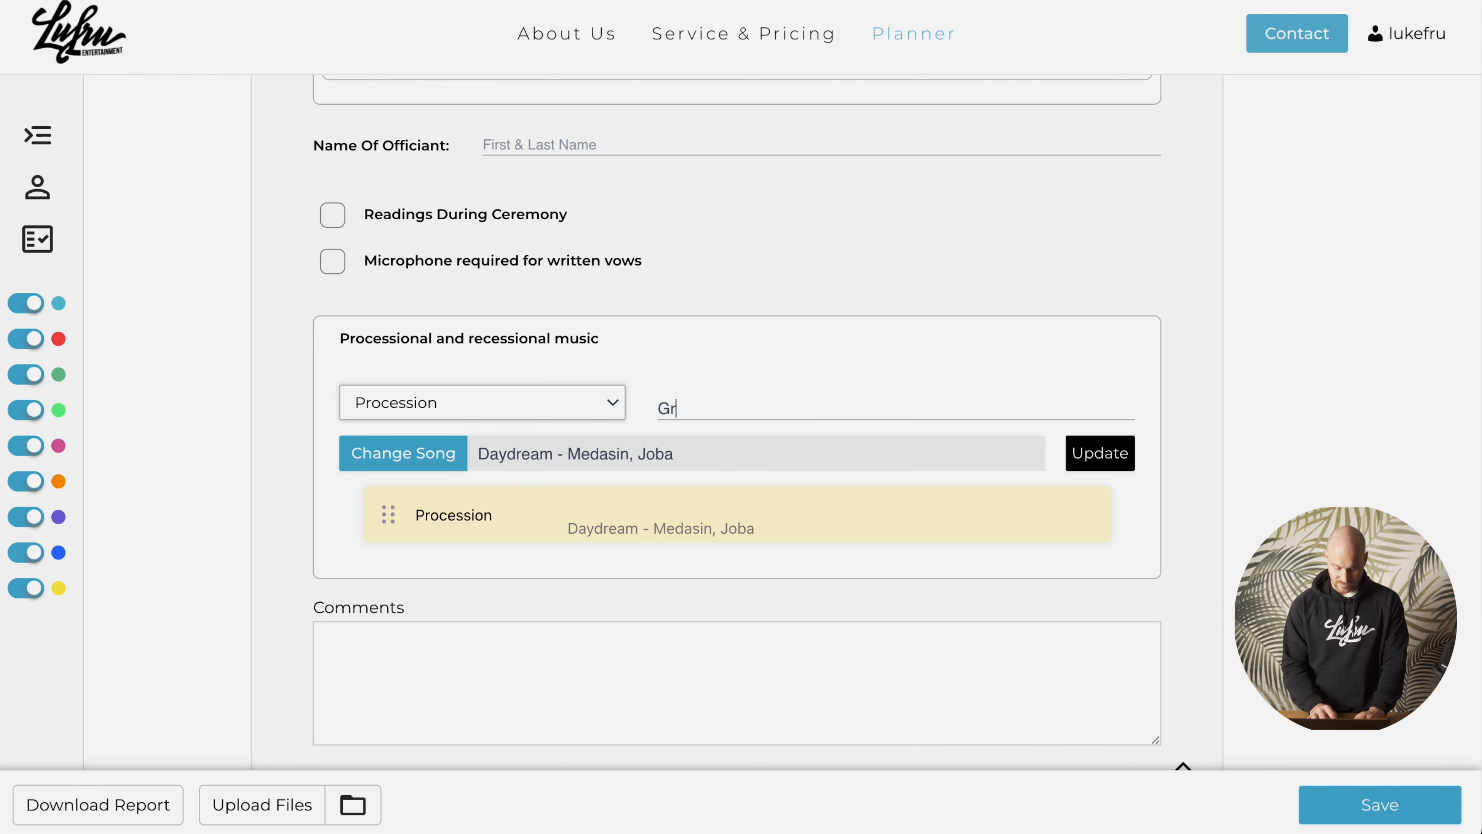
{"action": "type", "text": "andparetnts"}
{"action": "left_click", "coordinate": [1118, 461]}
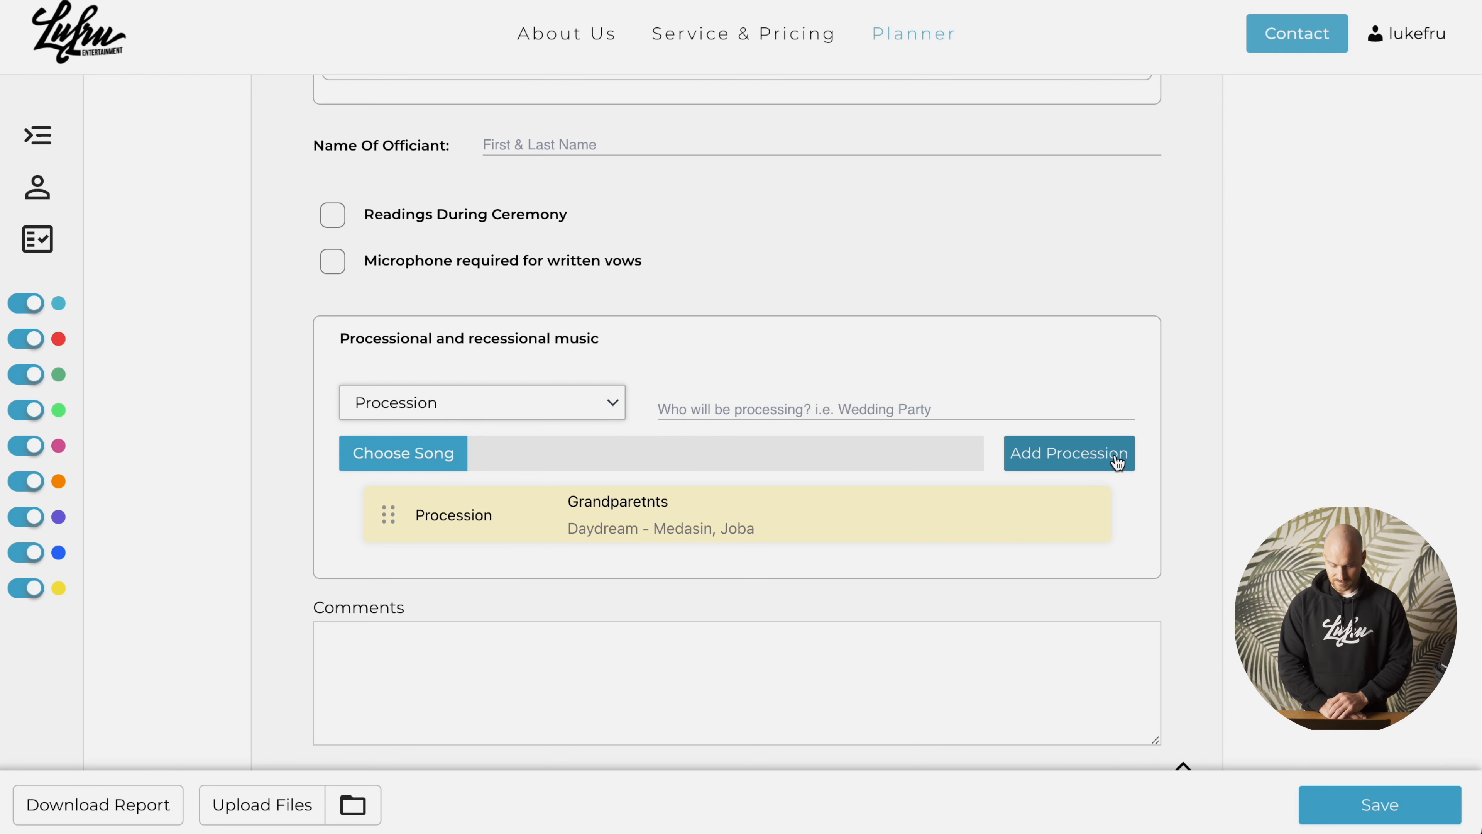
Add a Bride's Procession entry for "Bride and father" with the song Sofia by Clairo.
{"action": "left_click", "coordinate": [496, 355]}
{"action": "left_click", "coordinate": [489, 384]}
{"action": "left_click", "coordinate": [747, 357]}
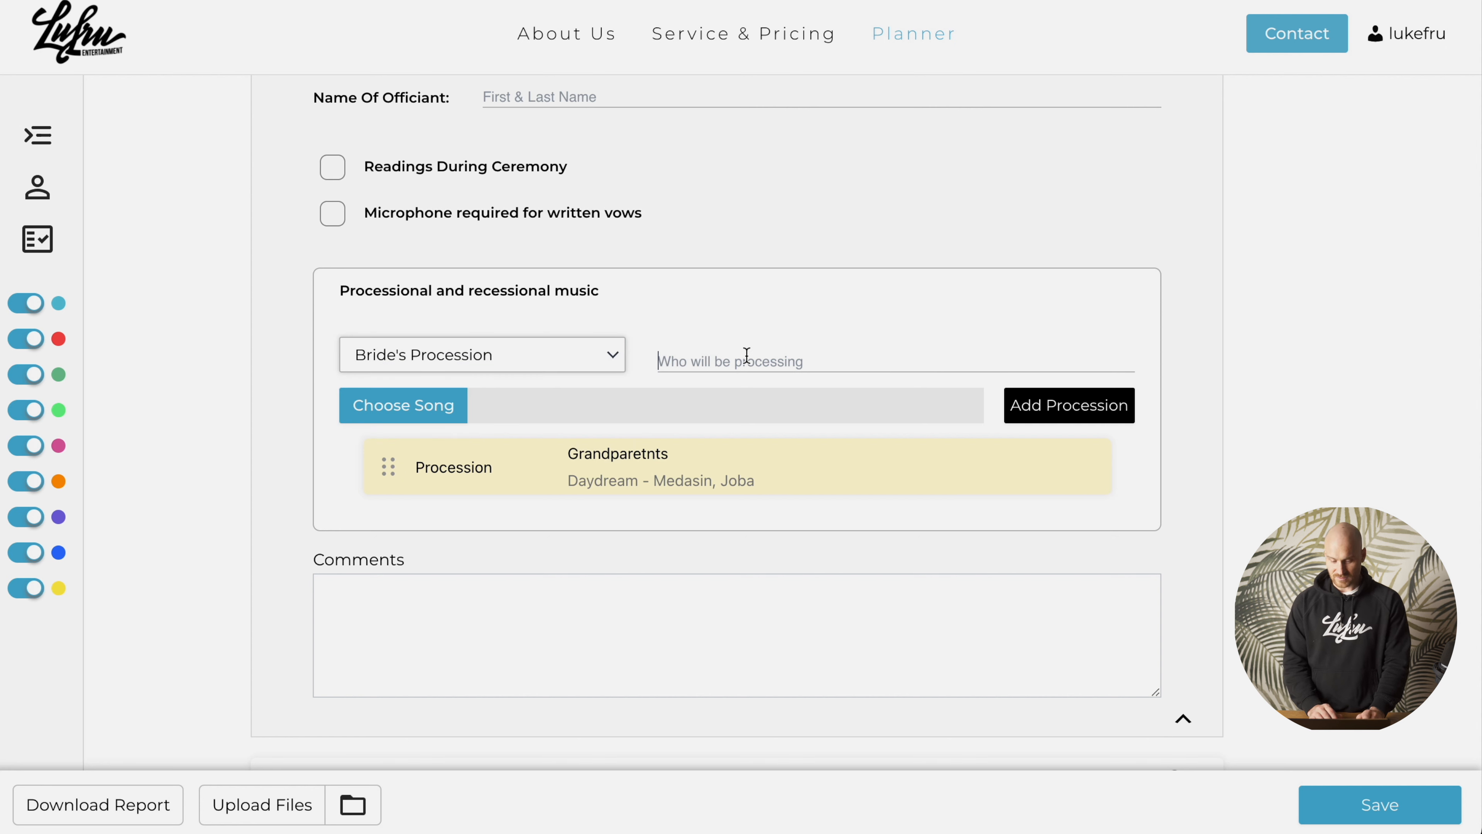
{"action": "type", "text": "Bride and fathe"}
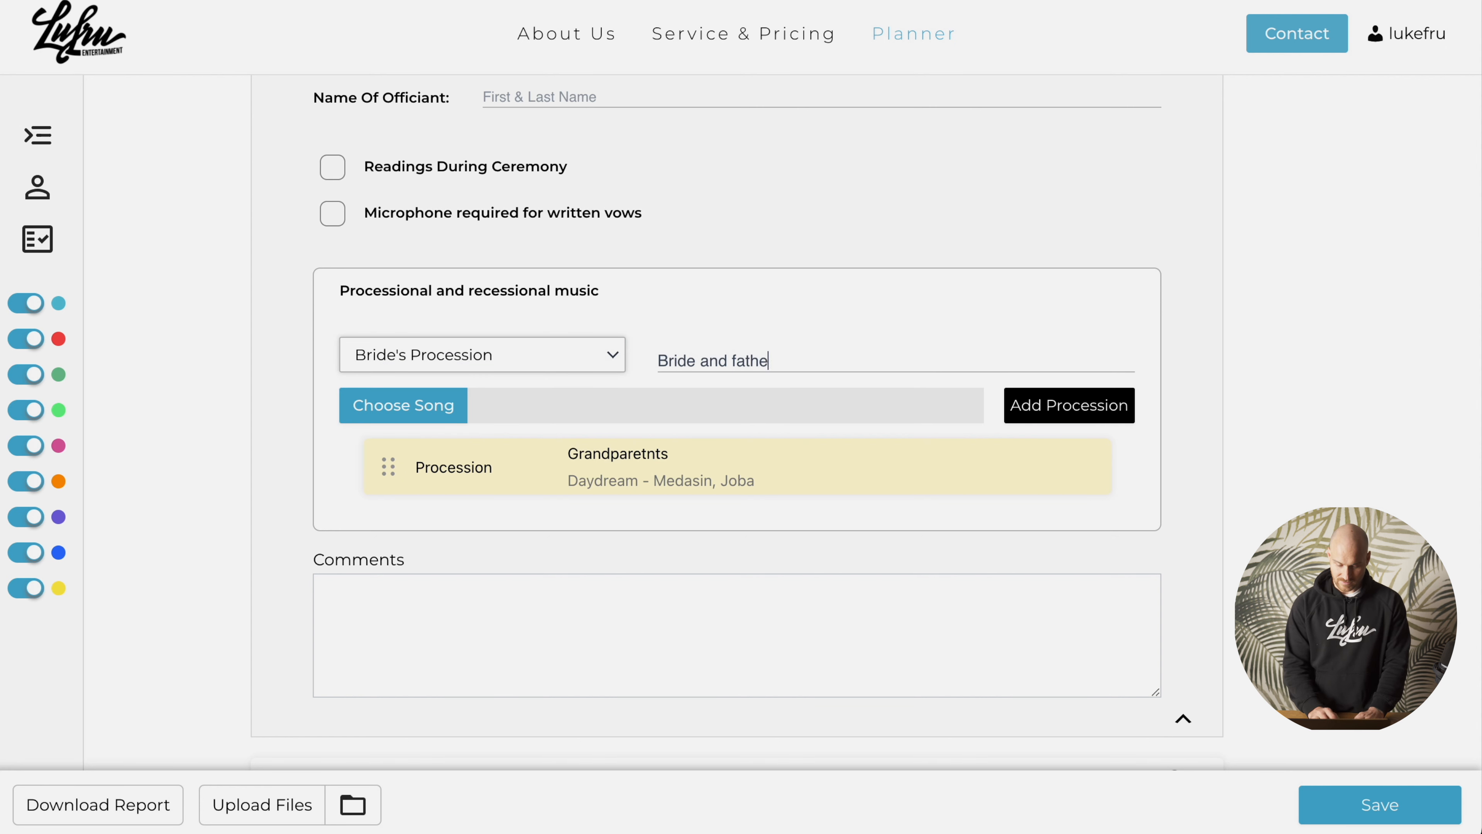
{"action": "type", "text": "r"}
{"action": "left_click", "coordinate": [421, 405]}
{"action": "left_click", "coordinate": [470, 451]}
{"action": "scroll", "coordinate": [814, 412], "scroll_direction": "down", "scroll_amount": 5}
{"action": "left_click", "coordinate": [1132, 451]}
{"action": "left_click", "coordinate": [1098, 413]}
Add a Recessional entry with the song Glamorous by Fergie, Ludacris.
{"action": "scroll", "coordinate": [394, 419], "scroll_direction": "down", "scroll_amount": 1}
{"action": "mouse_move", "coordinate": [394, 419]}
{"action": "left_mouse_down"}
{"action": "mouse_move", "coordinate": [385, 519]}
{"action": "mouse_move", "coordinate": [387, 409]}
{"action": "left_mouse_up"}
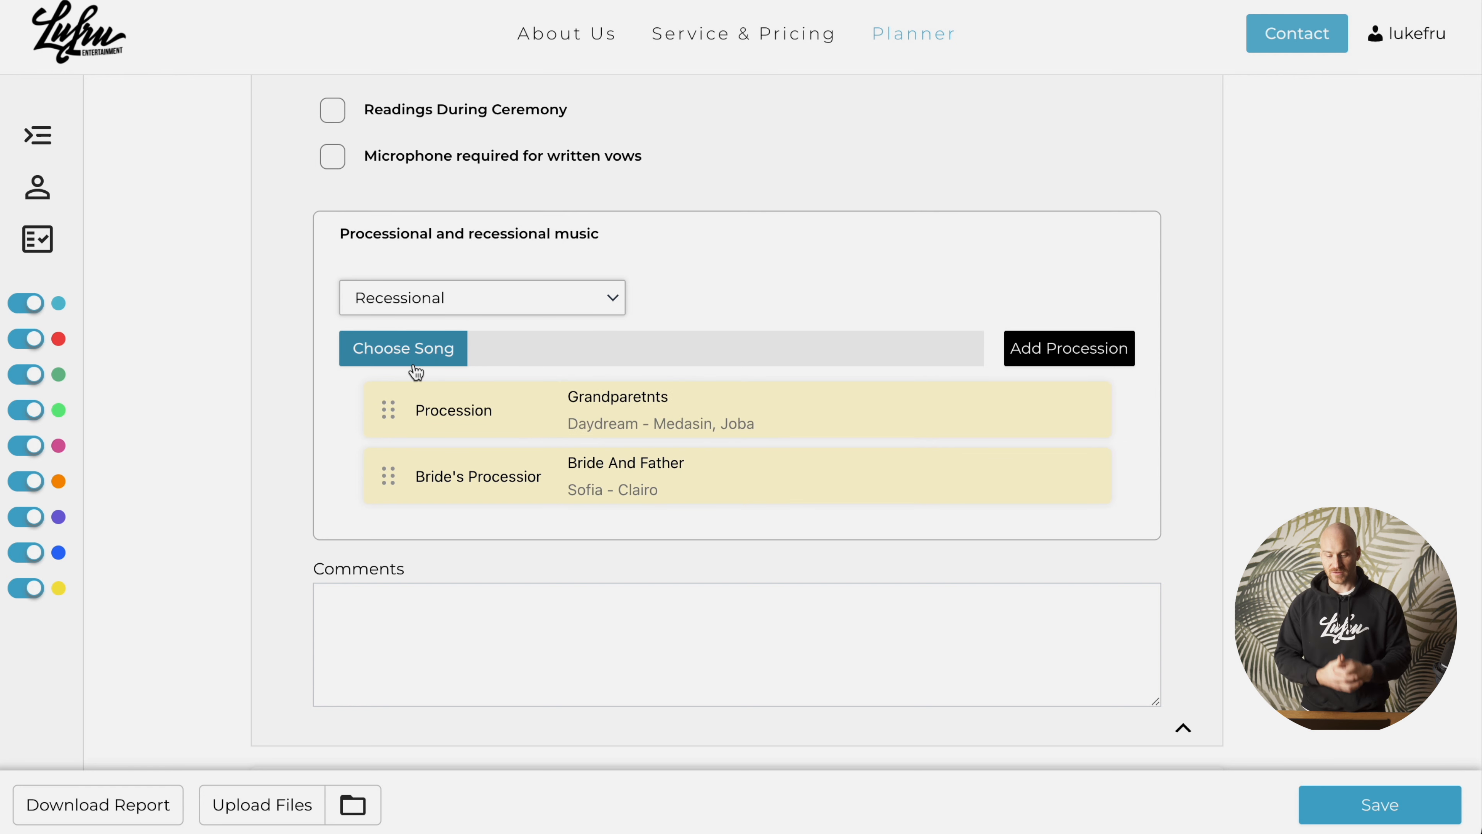
{"action": "left_click", "coordinate": [414, 365]}
{"action": "scroll", "coordinate": [818, 502], "scroll_direction": "down", "scroll_amount": 5}
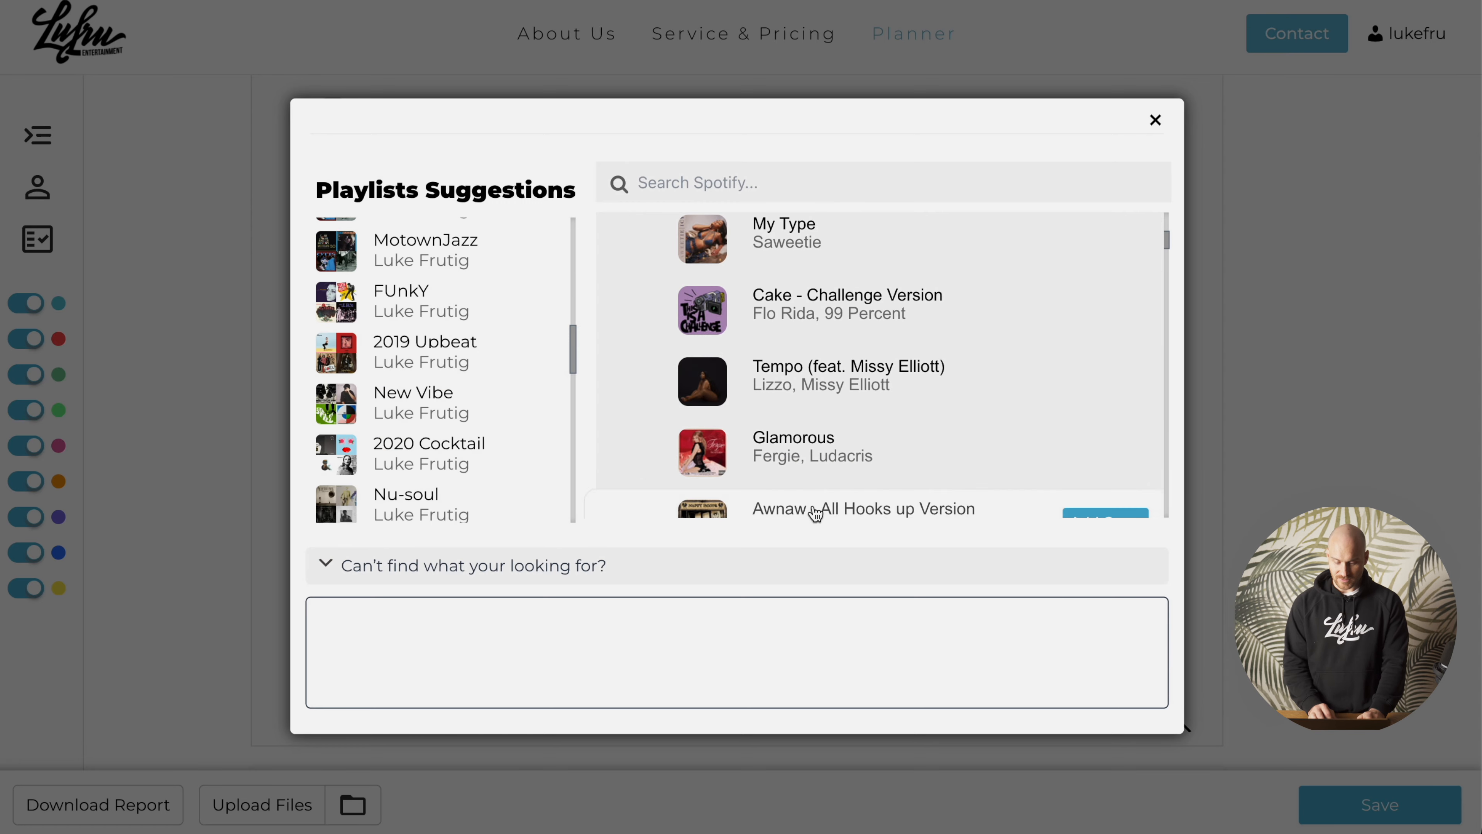
{"action": "left_click", "coordinate": [813, 439]}
{"action": "left_click", "coordinate": [1076, 354]}
Collapse the Ceremony event and save the planner.
{"action": "left_click", "coordinate": [609, 626]}
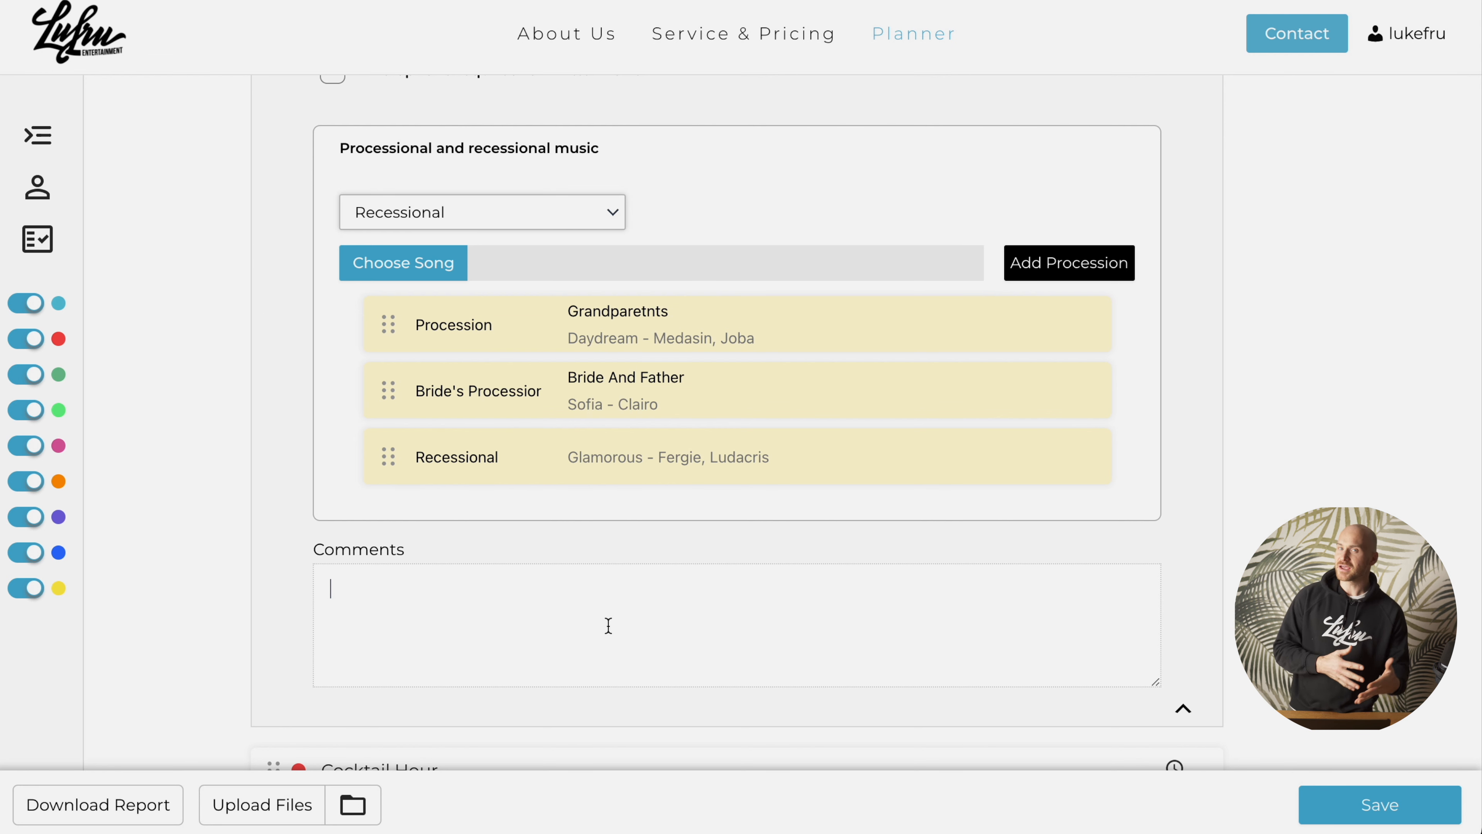
{"action": "left_click", "coordinate": [1183, 708]}
{"action": "left_click", "coordinate": [1368, 813]}
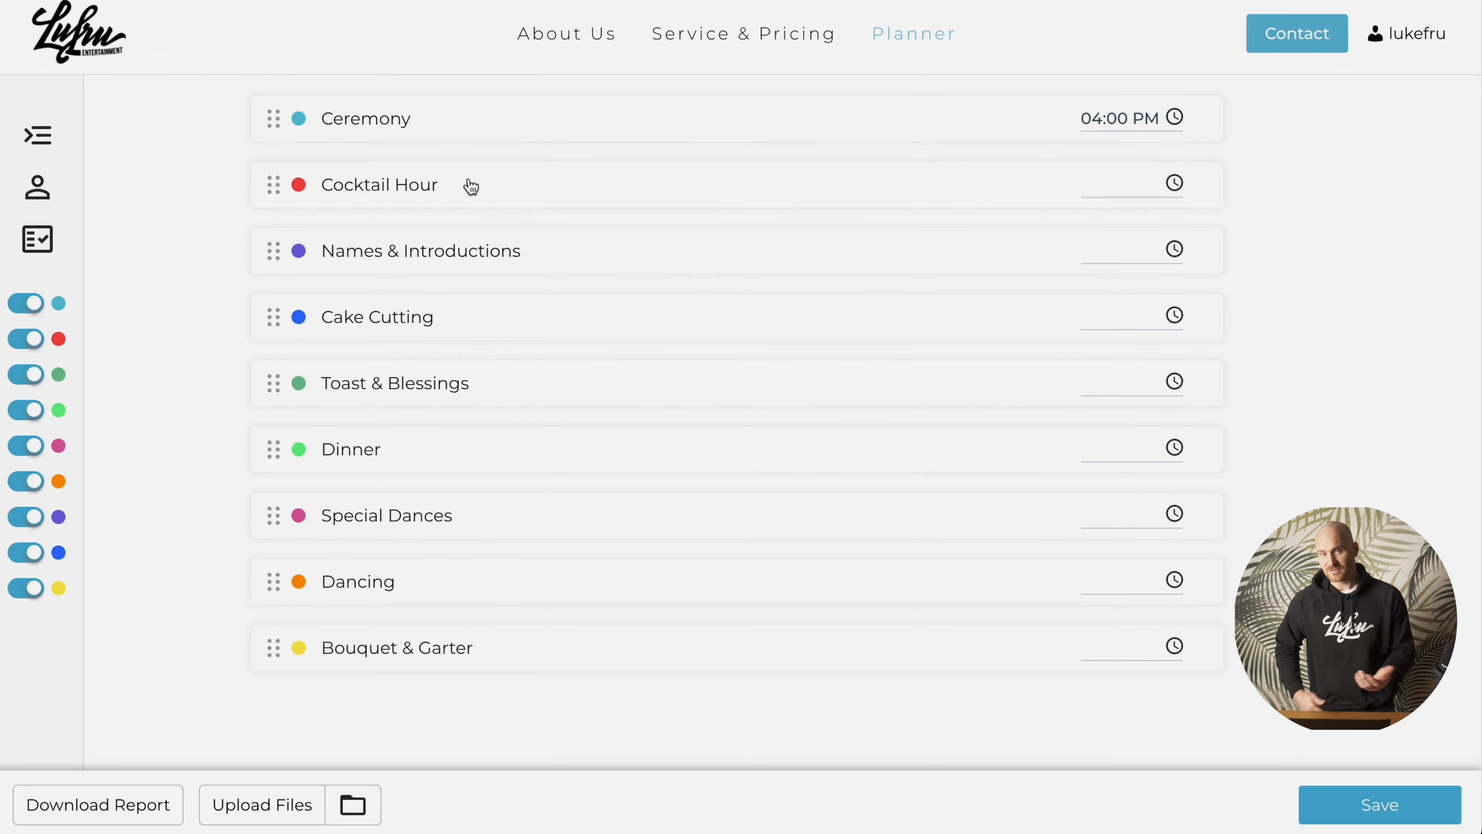
Set the Cocktail Hour's time to 04:30 PM.
{"action": "left_click", "coordinate": [1115, 187]}
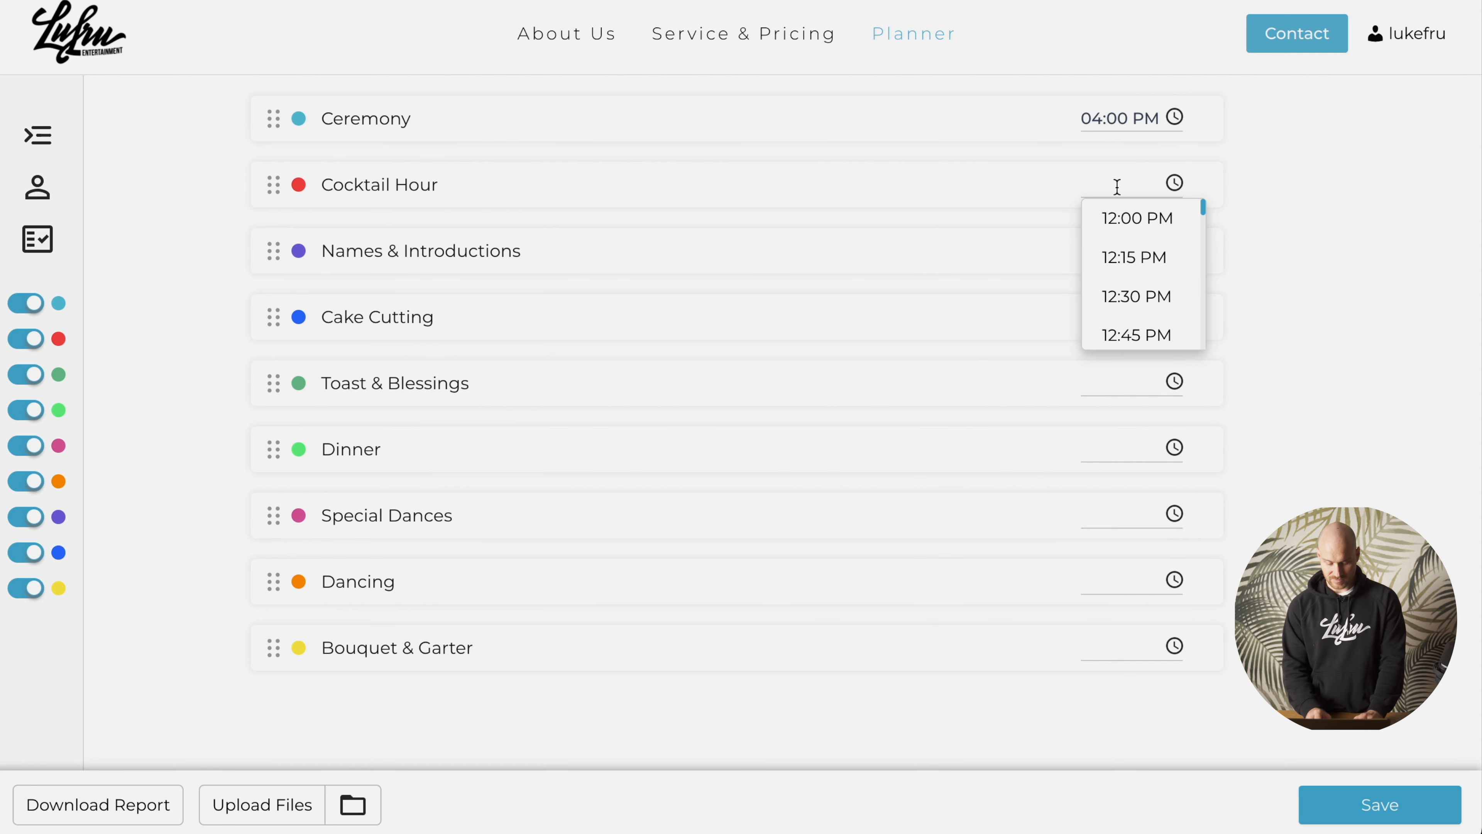
{"action": "type", "text": "430"}
{"action": "key", "text": "Return"}
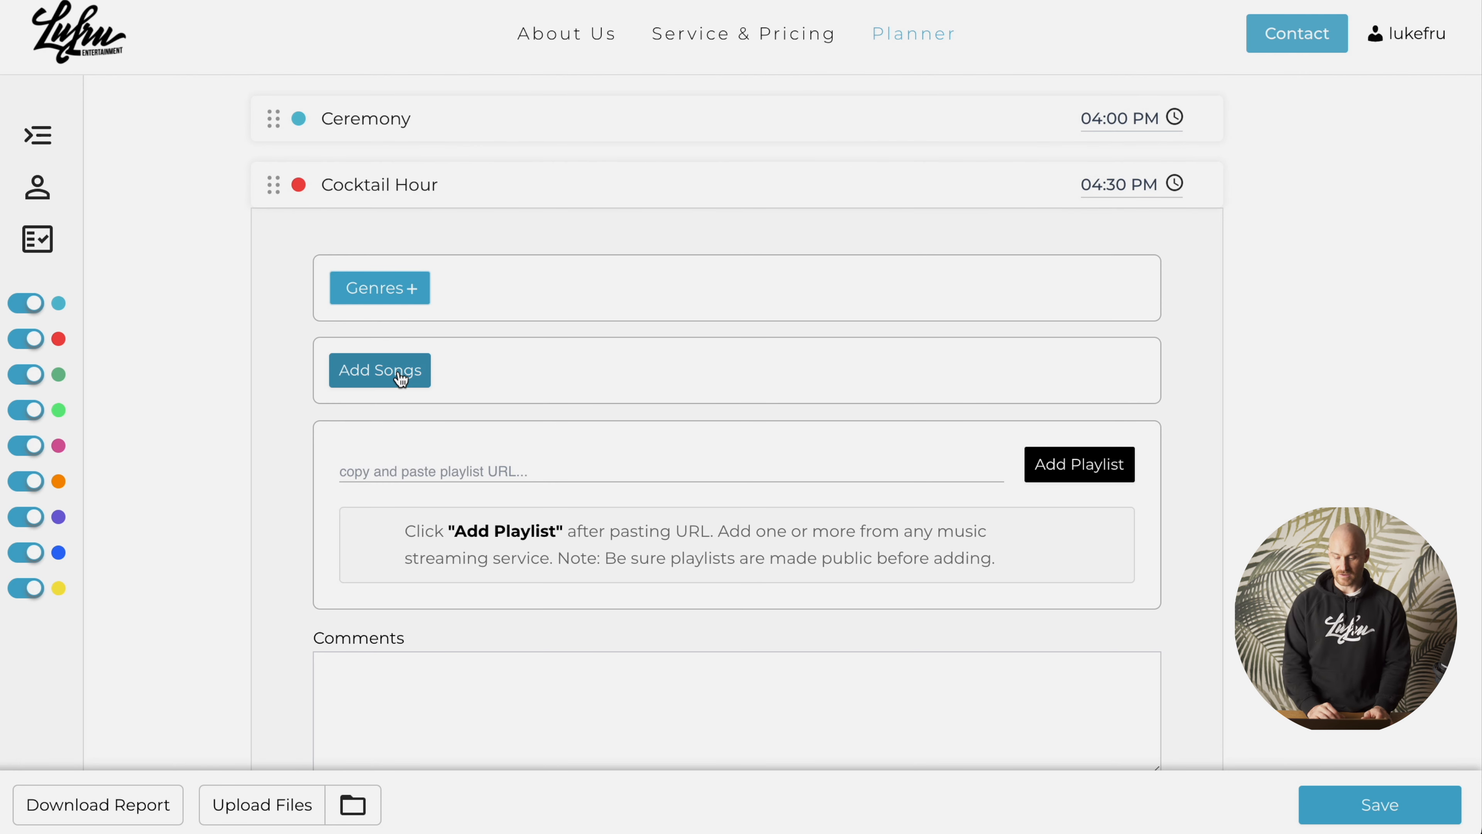
Add the copied Spotify playlist link to the Cocktail Hour, then save the planner and collapse the event.
{"action": "scroll", "coordinate": [402, 381], "scroll_direction": "down", "scroll_amount": 1}
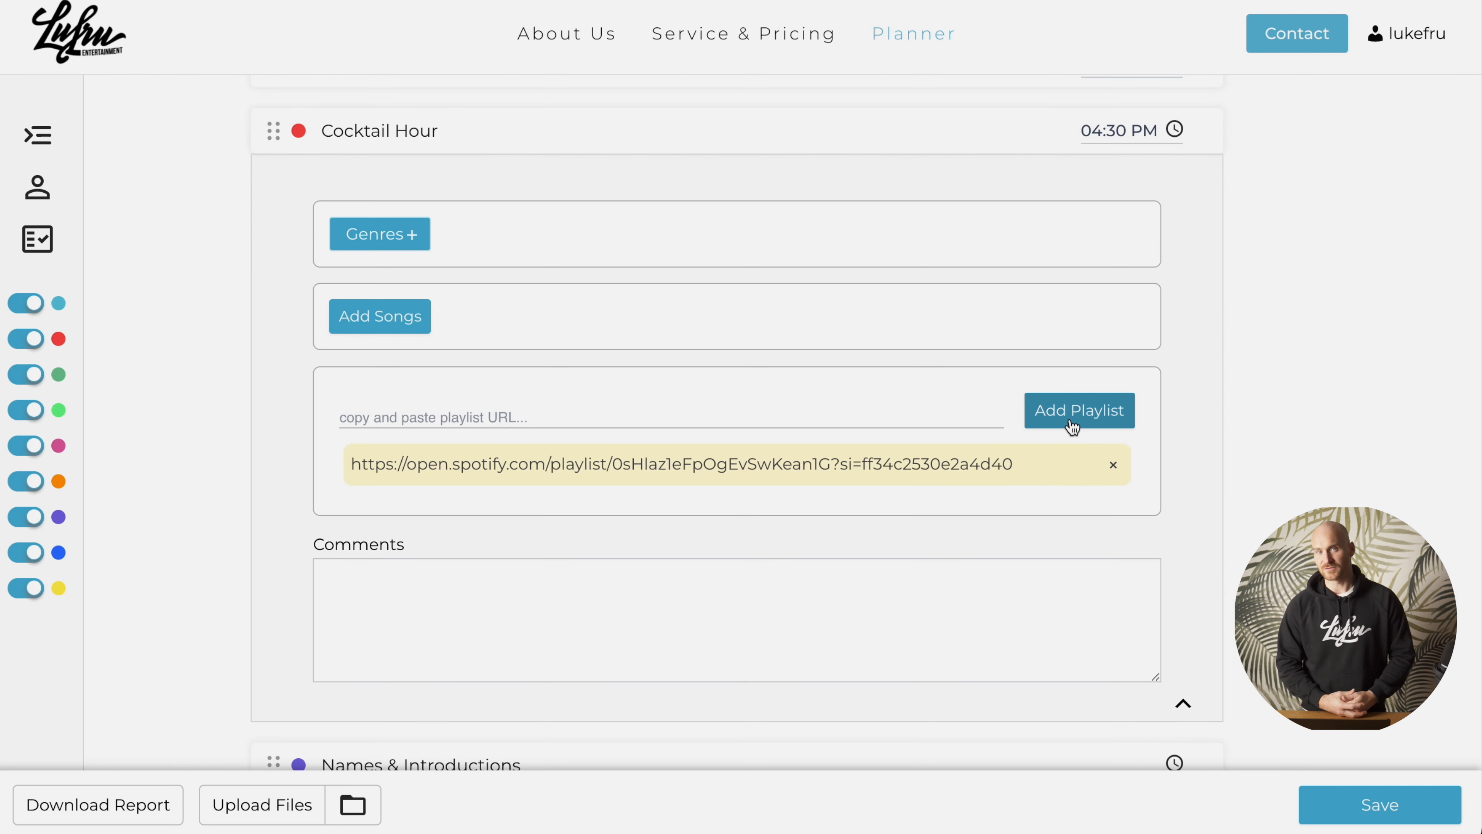
{"action": "scroll", "coordinate": [1194, 619], "scroll_direction": "down", "scroll_amount": 2}
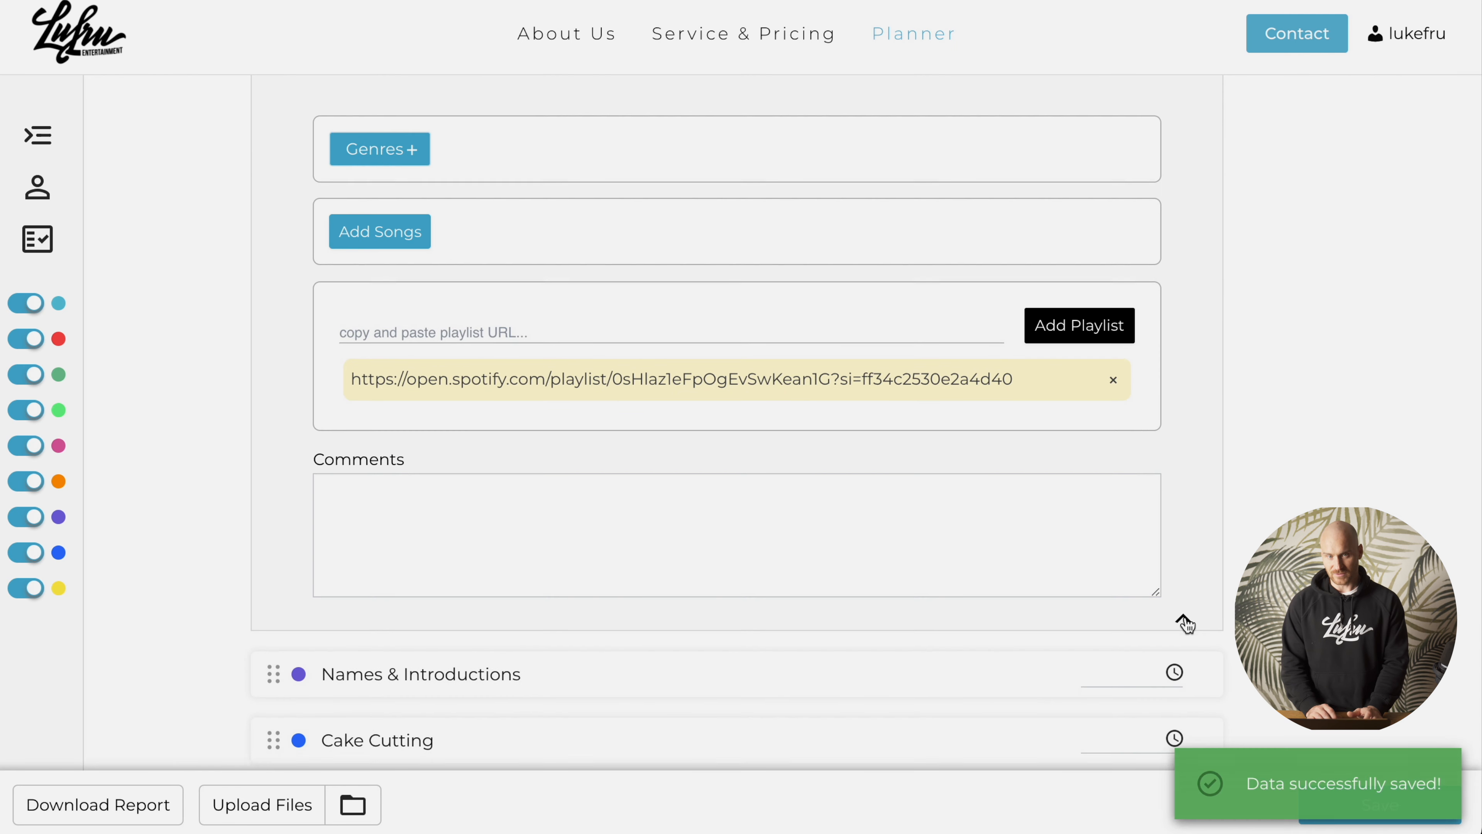
{"action": "left_click", "coordinate": [1184, 621]}
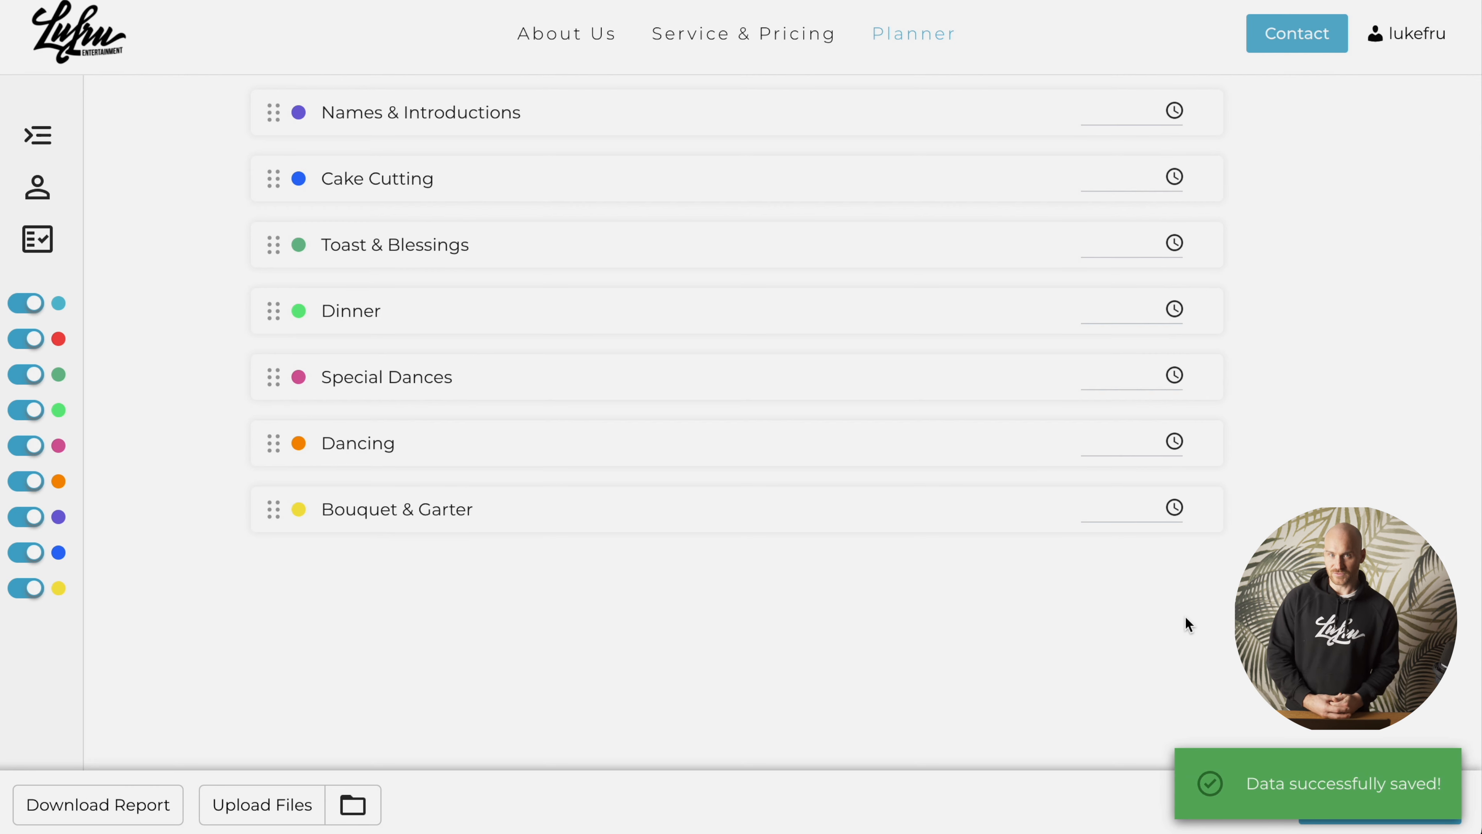
Expand the Names & Introductions event to show its introduction songs and wedding party sections.
{"action": "scroll", "coordinate": [787, 473], "scroll_direction": "up", "scroll_amount": 2}
{"action": "left_click", "coordinate": [471, 251]}
{"action": "left_click", "coordinate": [471, 251]}
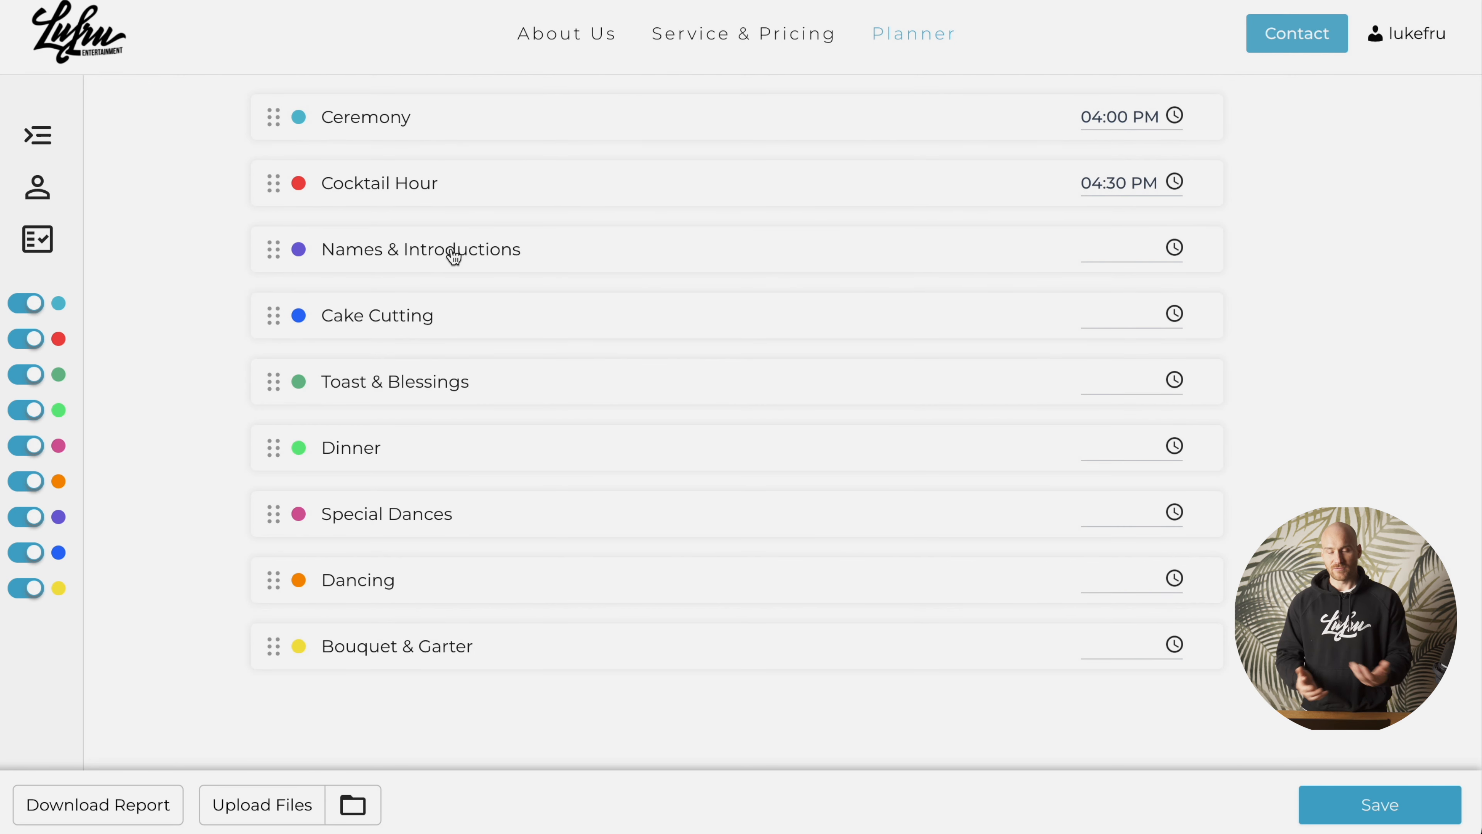
{"action": "left_click", "coordinate": [454, 256]}
{"action": "scroll", "coordinate": [432, 254], "scroll_direction": "down", "scroll_amount": 3}
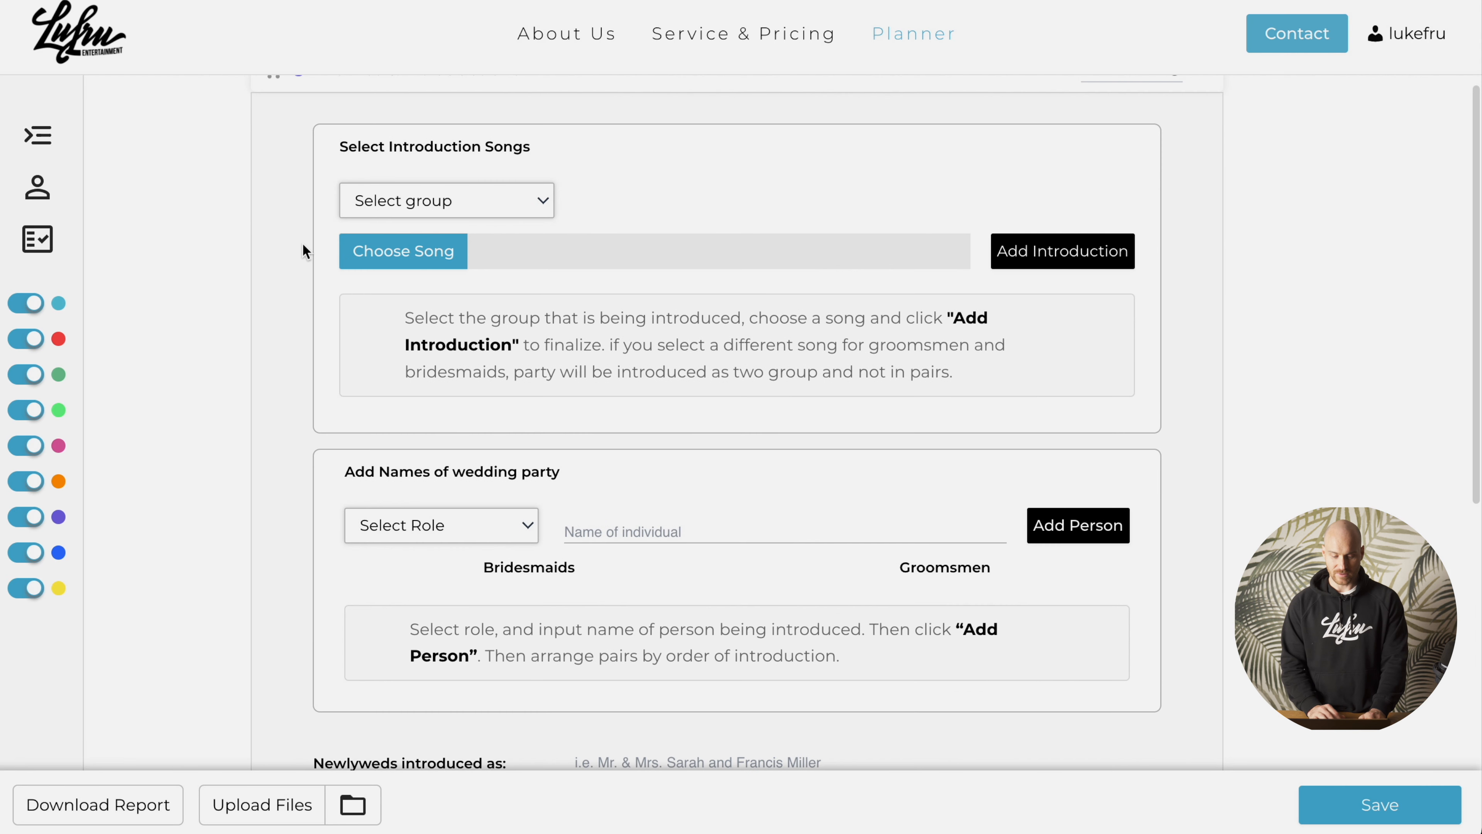
{"action": "scroll", "coordinate": [472, 357], "scroll_direction": "up", "scroll_amount": 1}
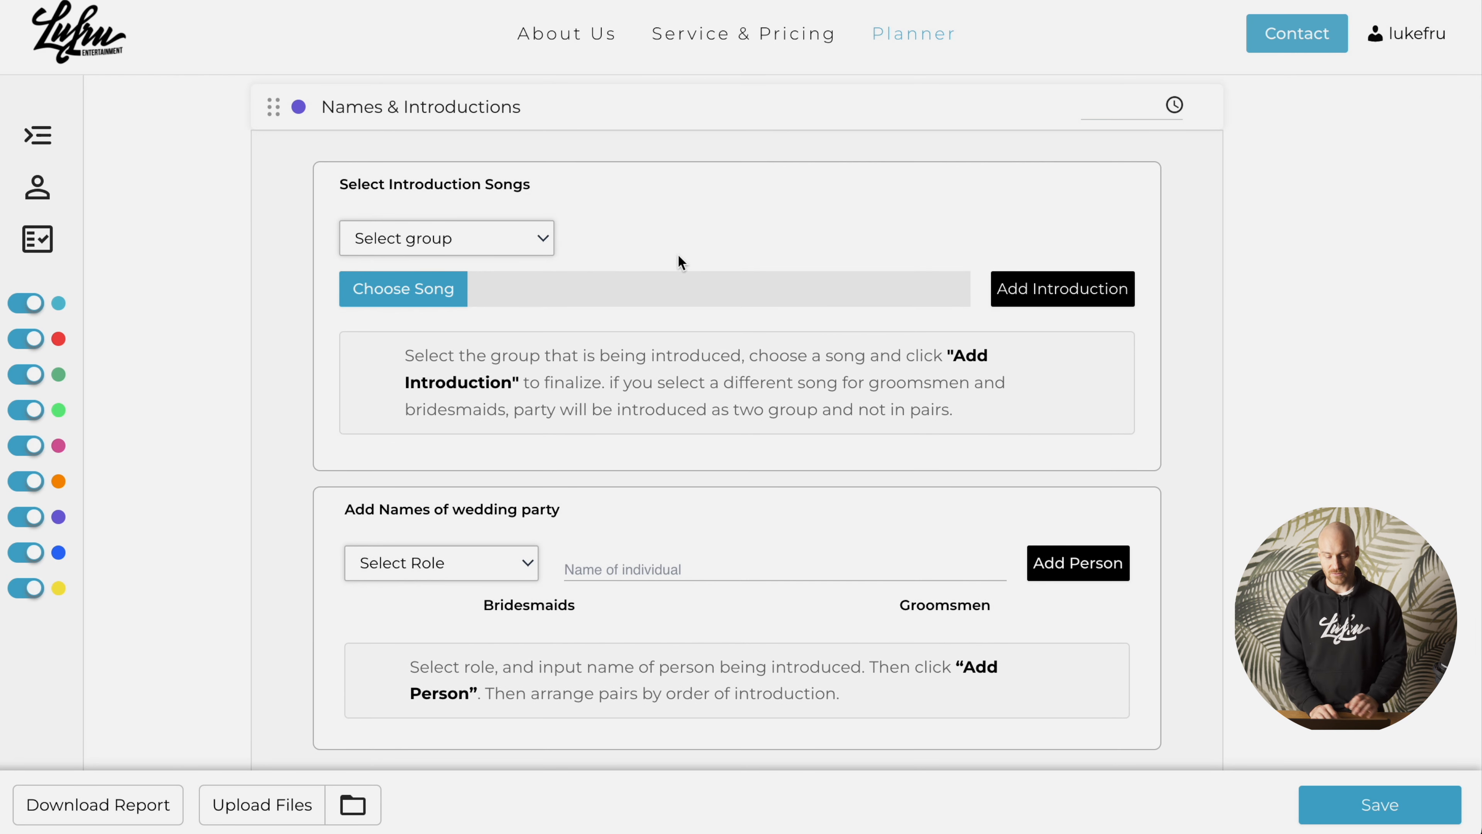
Add a Wedding Party introduction with the song Cake - Challenge Version by Flo Rida, 99 Percent.
{"action": "left_click", "coordinate": [490, 239]}
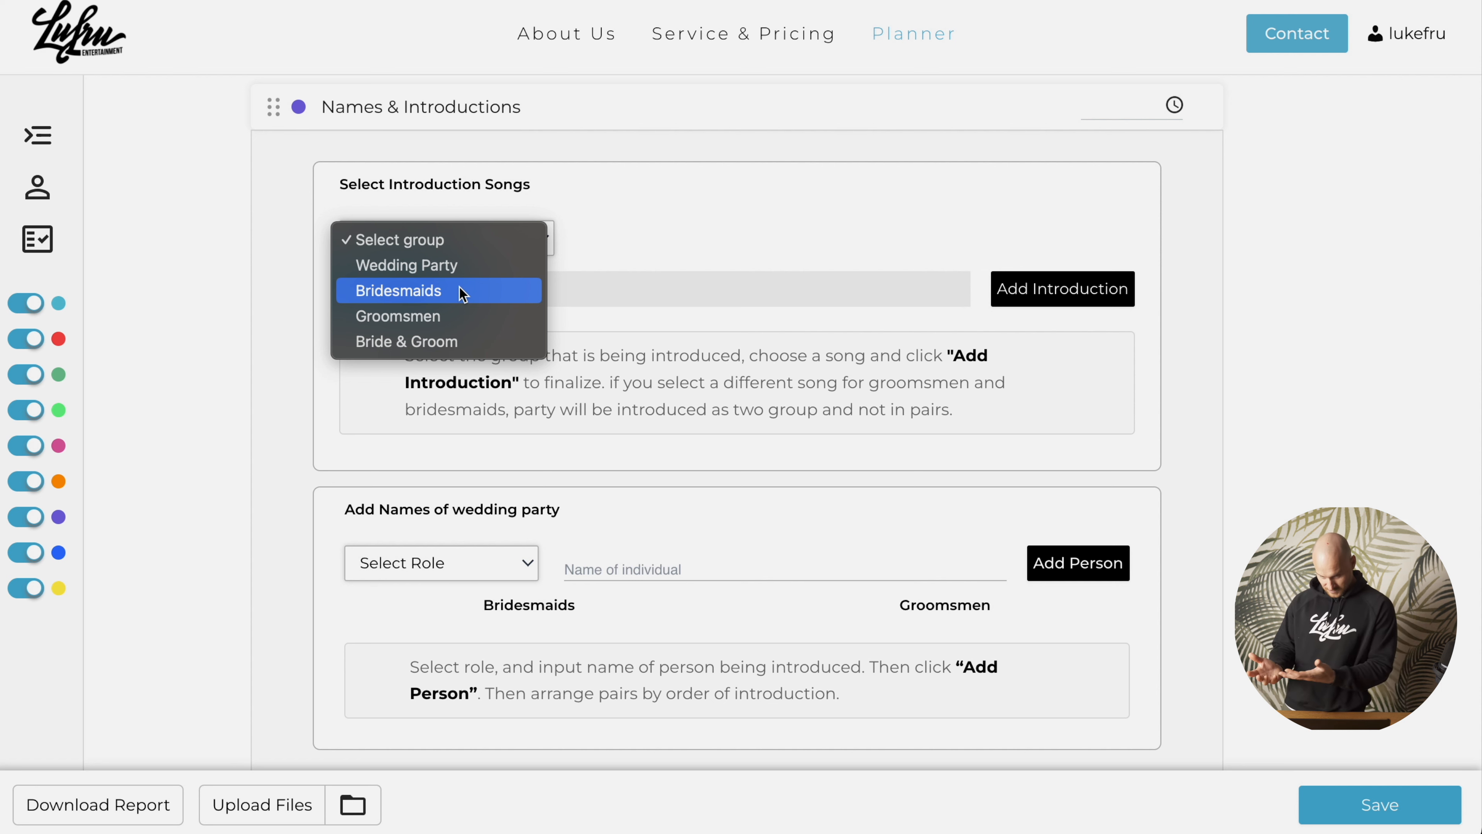
{"action": "left_click", "coordinate": [445, 266]}
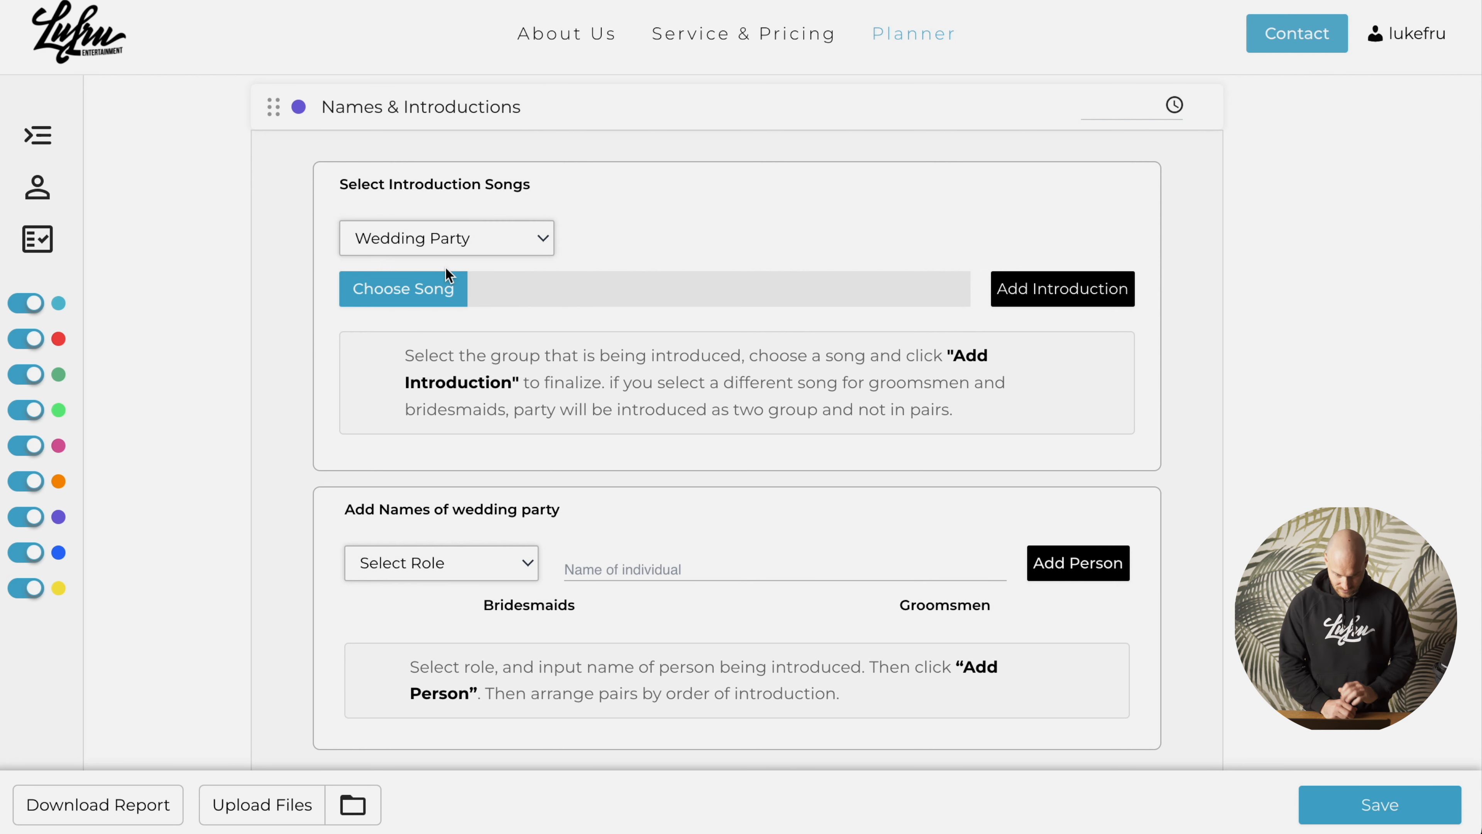
{"action": "left_click", "coordinate": [425, 295]}
{"action": "mouse_move", "coordinate": [747, 281]}
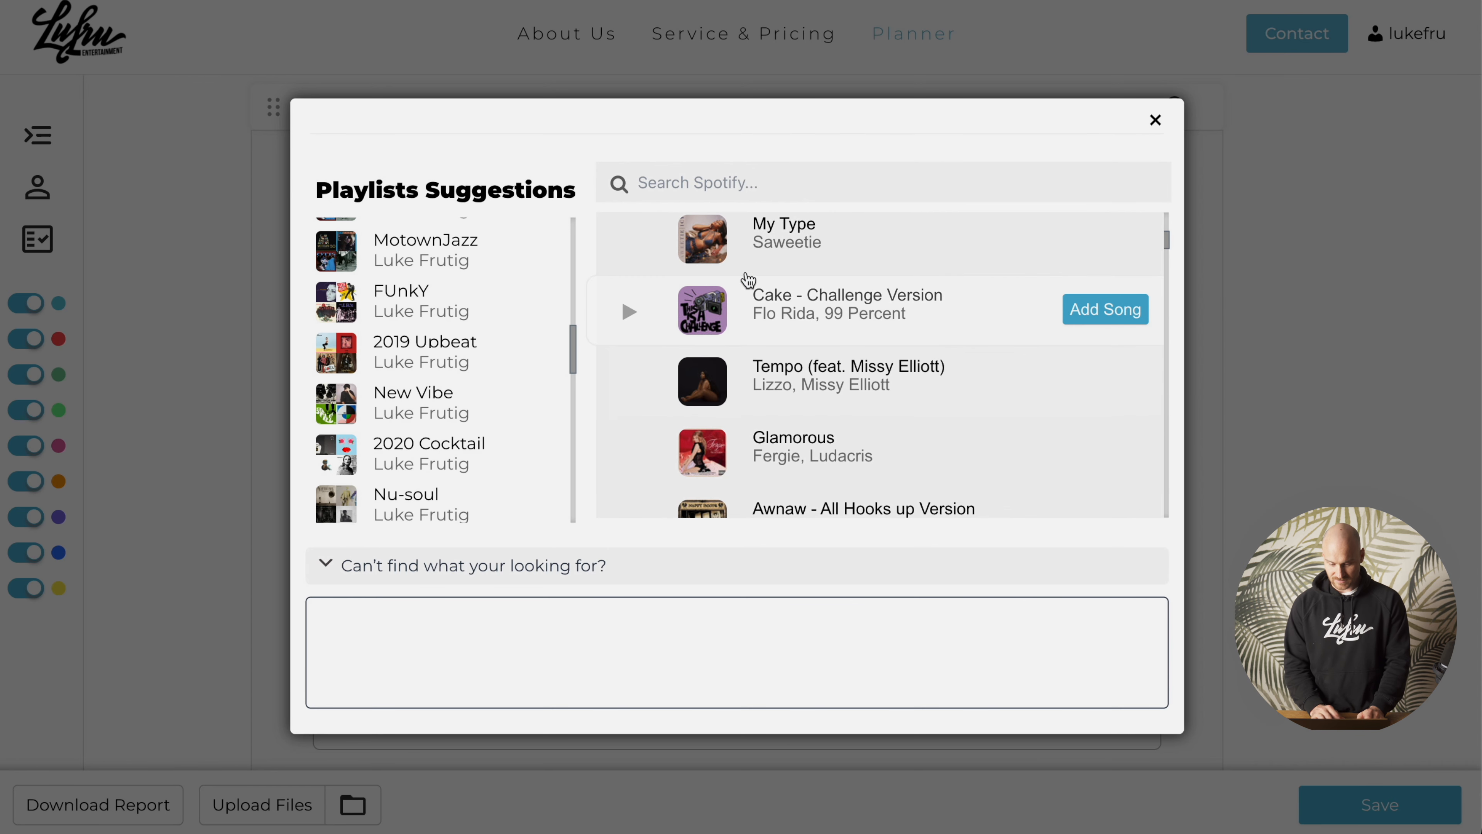
{"action": "left_click", "coordinate": [1108, 312]}
{"action": "left_click", "coordinate": [1081, 301]}
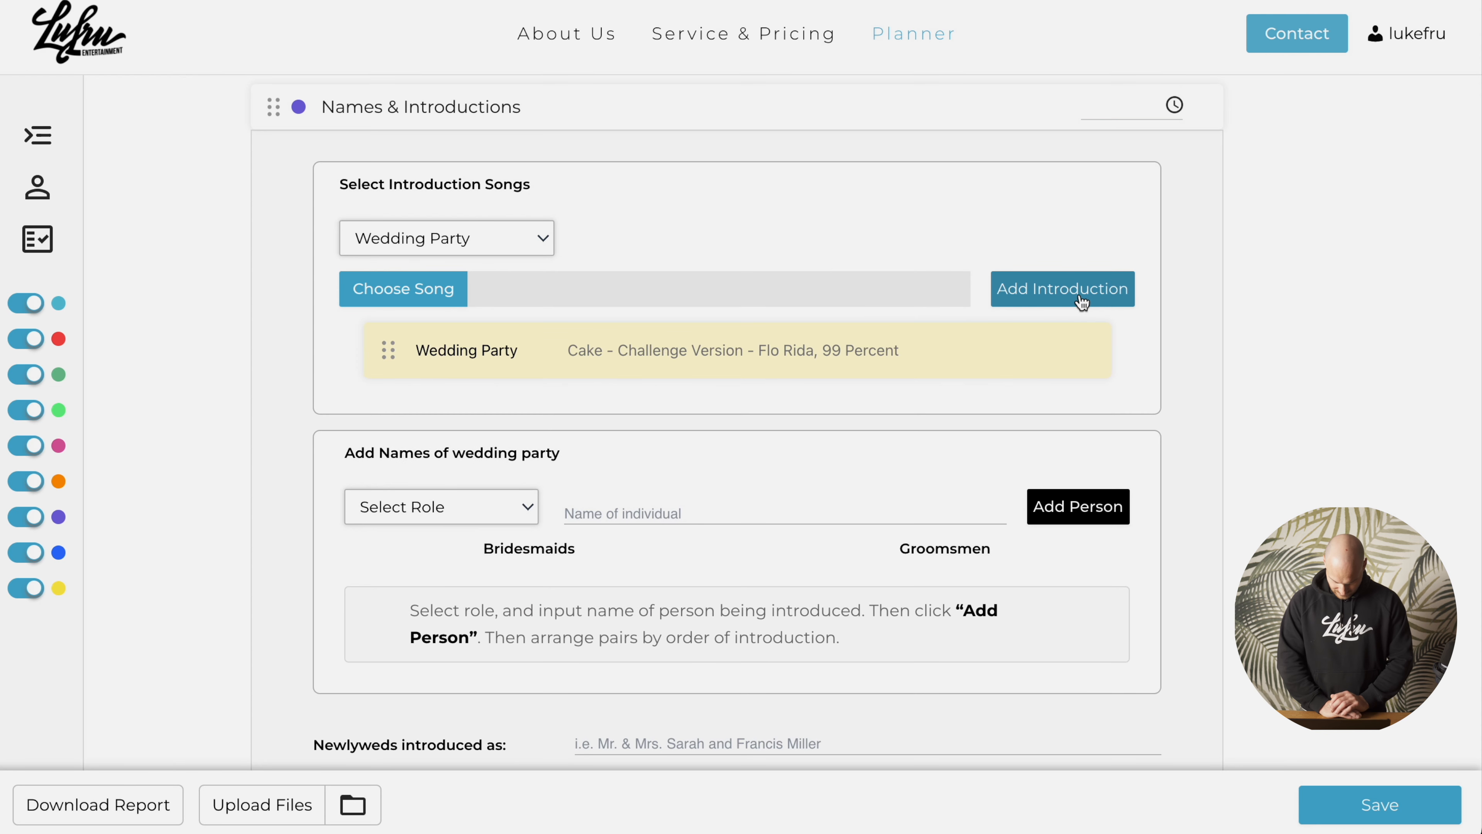
Add a Bride & Groom introduction with the song Get Loose by T.I., Nelly.
{"action": "scroll", "coordinate": [1081, 301], "scroll_direction": "down", "scroll_amount": 1}
{"action": "left_click", "coordinate": [486, 224]}
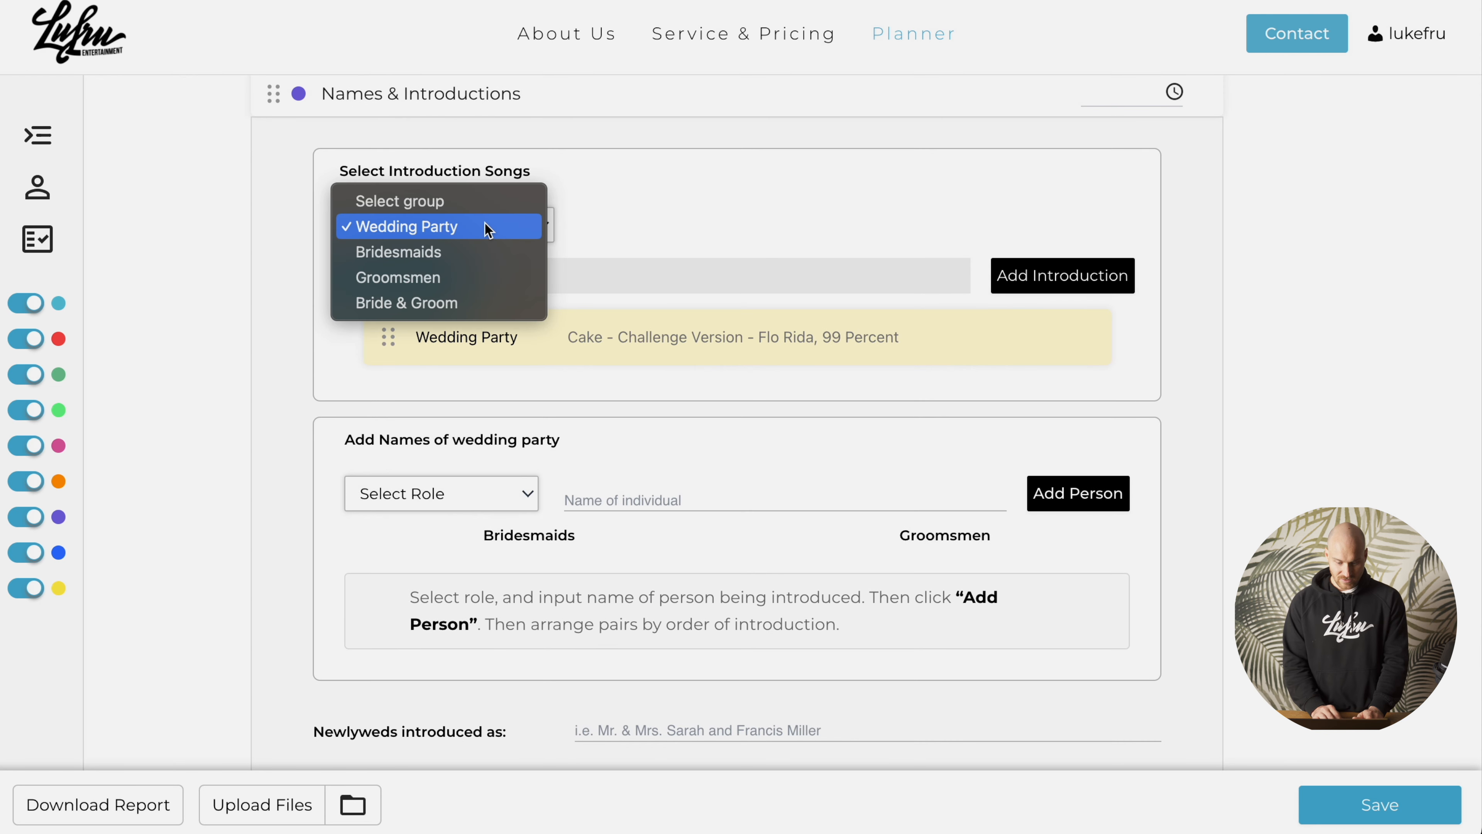
{"action": "left_click", "coordinate": [467, 305]}
{"action": "left_click", "coordinate": [461, 292]}
{"action": "left_click", "coordinate": [1097, 446]}
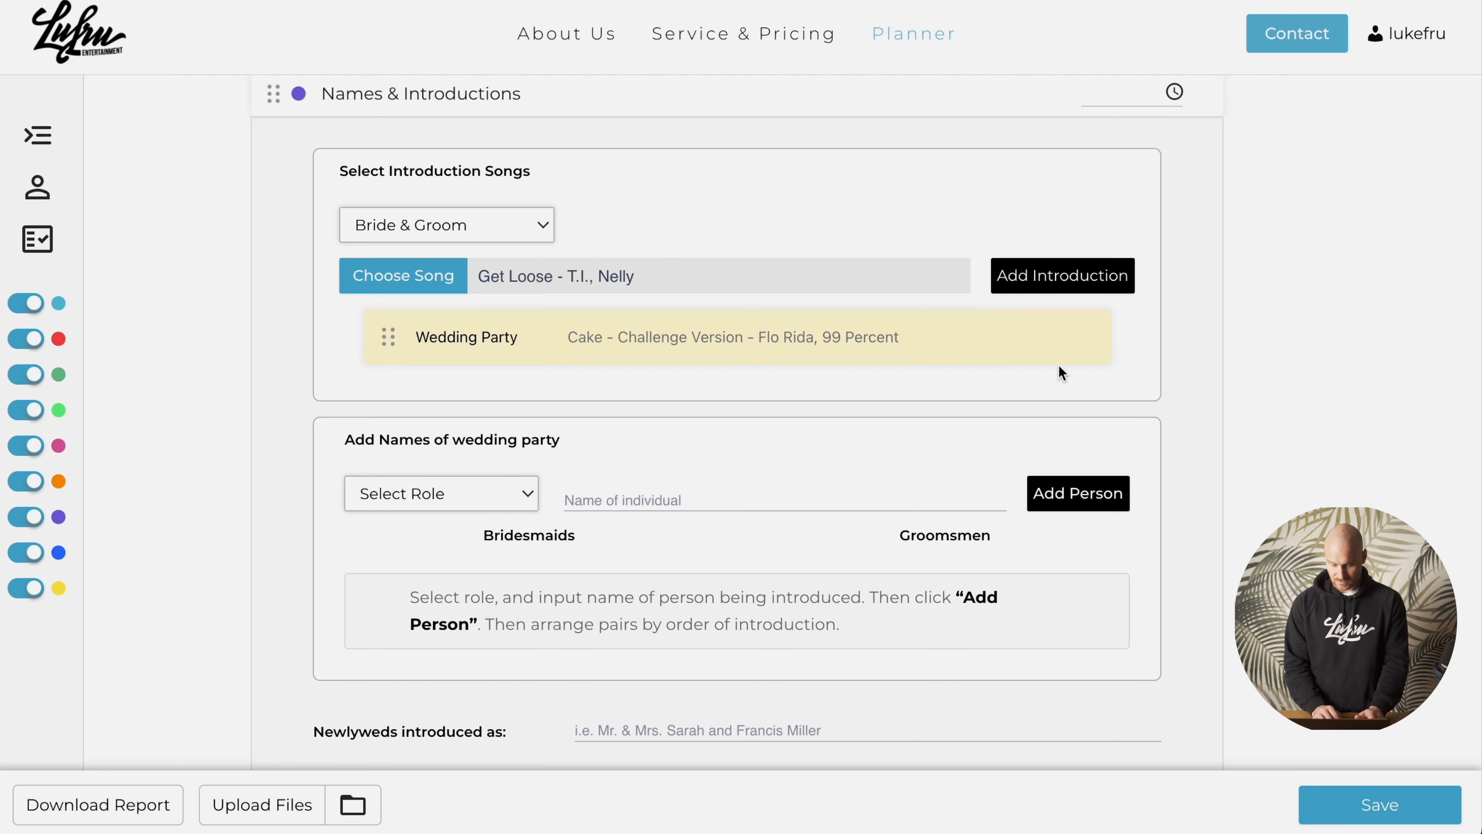
{"action": "left_click", "coordinate": [1060, 279]}
Add the first person to the wedding party with the Groomsmen role, entering the groomsman's first name.
{"action": "scroll", "coordinate": [446, 500], "scroll_direction": "down", "scroll_amount": 2}
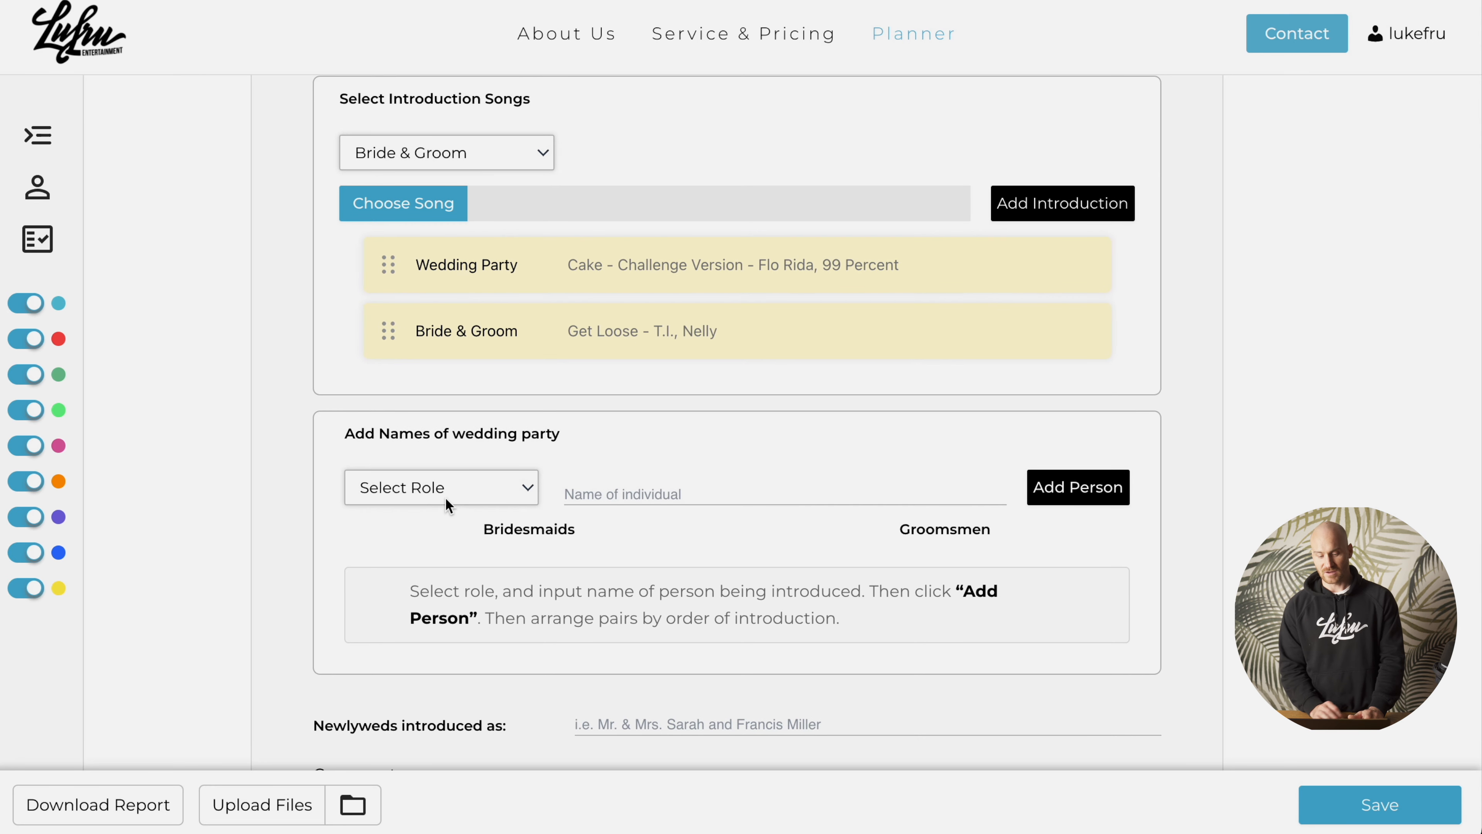
{"action": "left_click", "coordinate": [445, 497]}
{"action": "left_click", "coordinate": [394, 514]}
{"action": "left_click", "coordinate": [640, 496]}
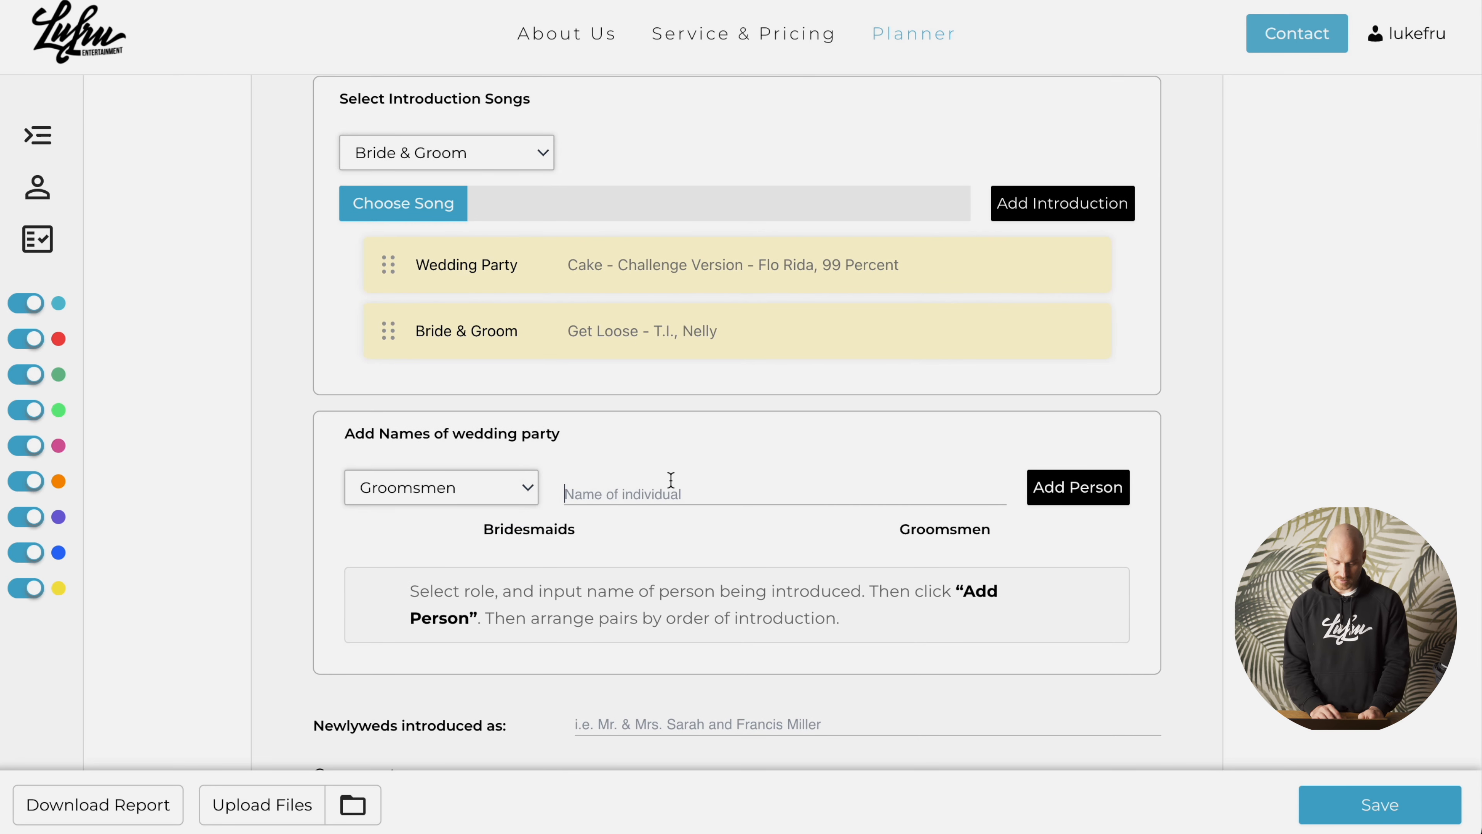
{"action": "type", "text": "Bikl"}
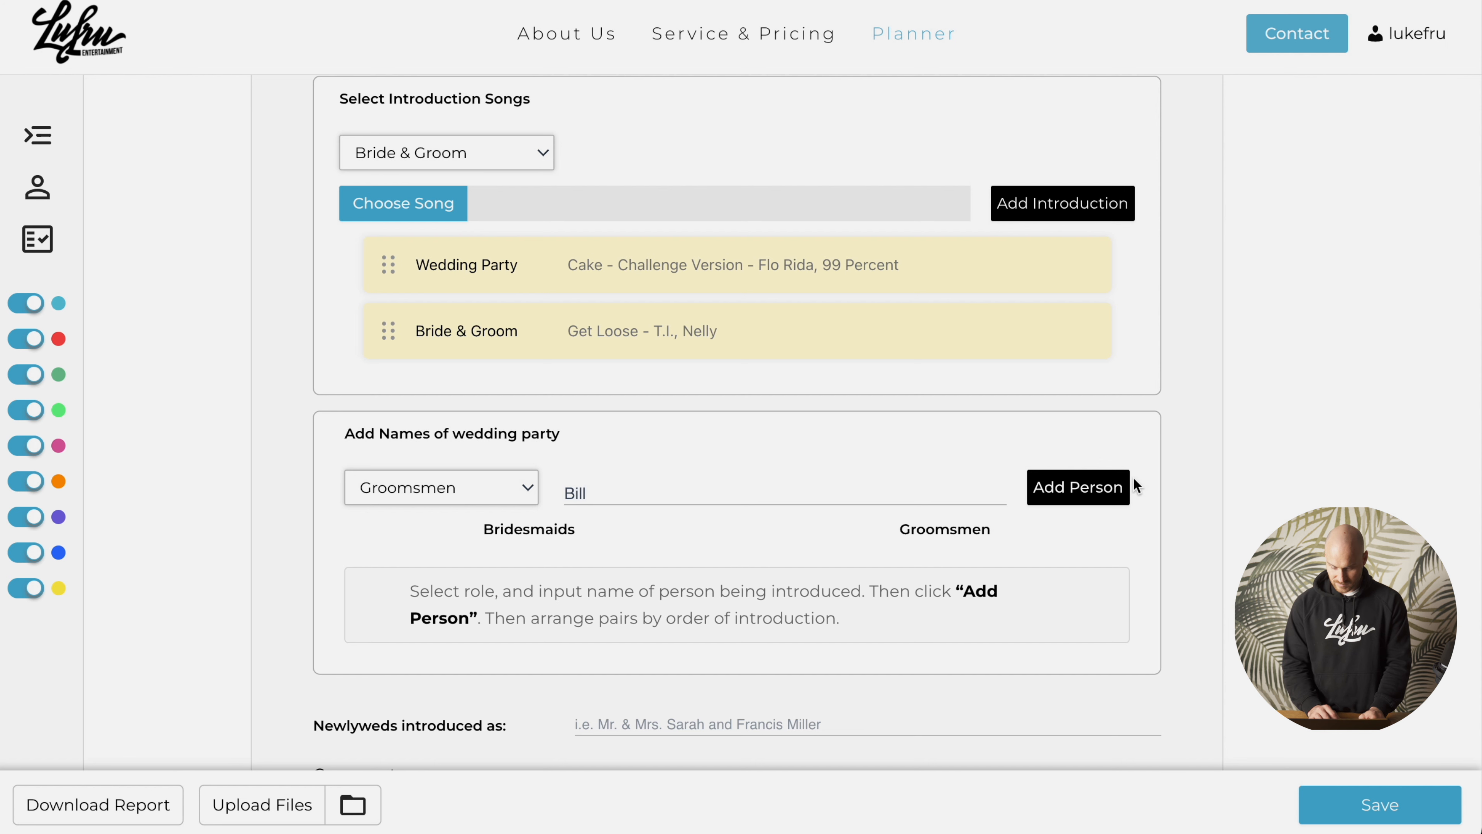
{"action": "left_click", "coordinate": [1100, 486]}
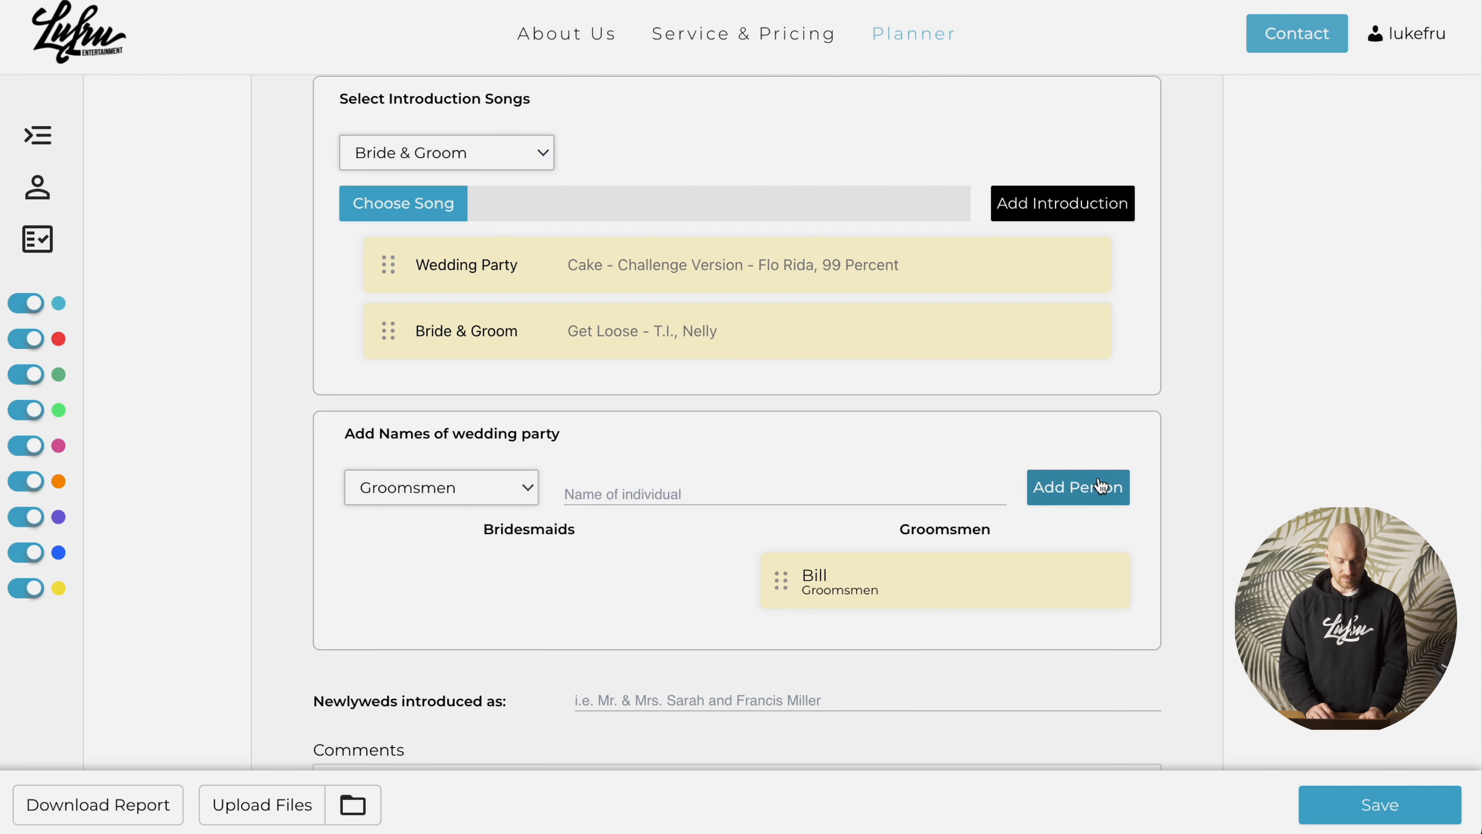
Add two more people to the wedding party as Groomsmen, entering each one's first name.
{"action": "left_click", "coordinate": [437, 493]}
{"action": "left_click", "coordinate": [437, 492]}
{"action": "left_click", "coordinate": [637, 494]}
{"action": "type", "text": "Bob"}
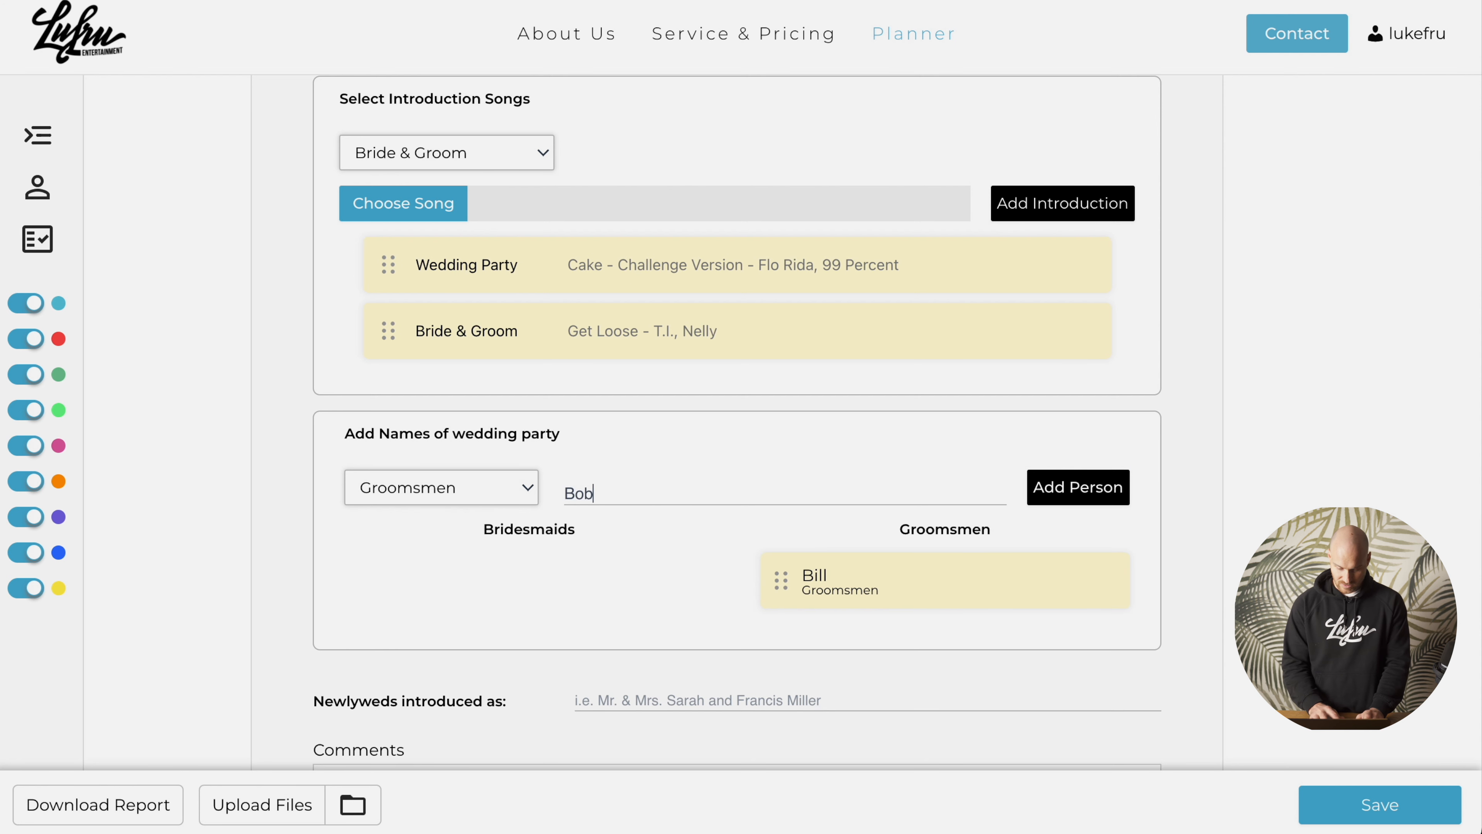
{"action": "left_click", "coordinate": [1119, 496]}
{"action": "type", "text": "Dan"}
{"action": "key", "text": "Return"}
Add two people to the wedding party with the Bridesmaid role, entering each one's first name.
{"action": "left_click", "coordinate": [426, 491]}
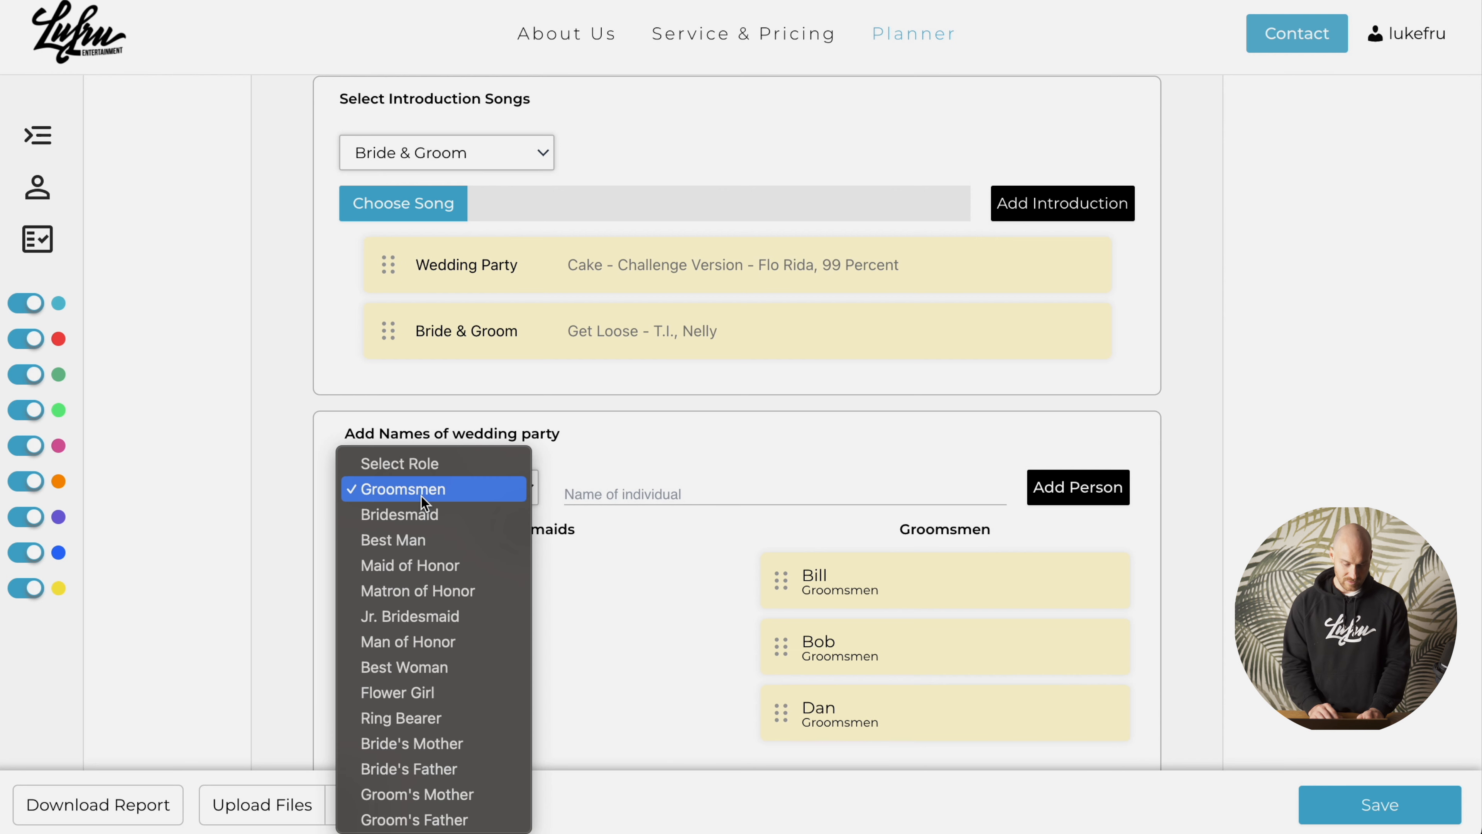
{"action": "left_click", "coordinate": [430, 514]}
{"action": "left_click", "coordinate": [696, 492]}
{"action": "type", "text": "Sue"}
{"action": "key", "text": "Return"}
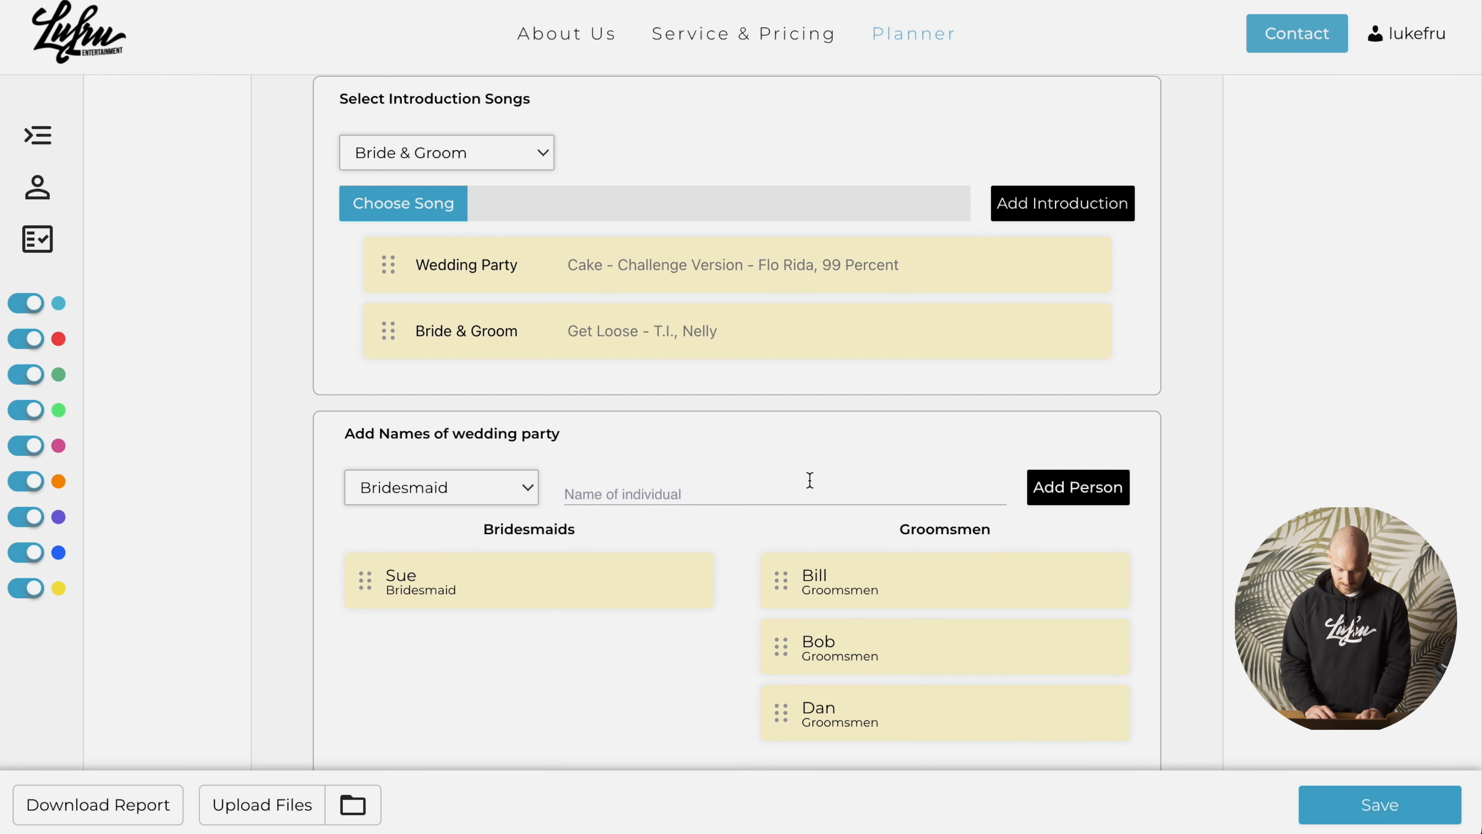
{"action": "type", "text": "Jane"}
{"action": "key", "text": "Return"}
Look through the roles offered for wedding party members and review the names already added.
{"action": "left_click", "coordinate": [486, 484]}
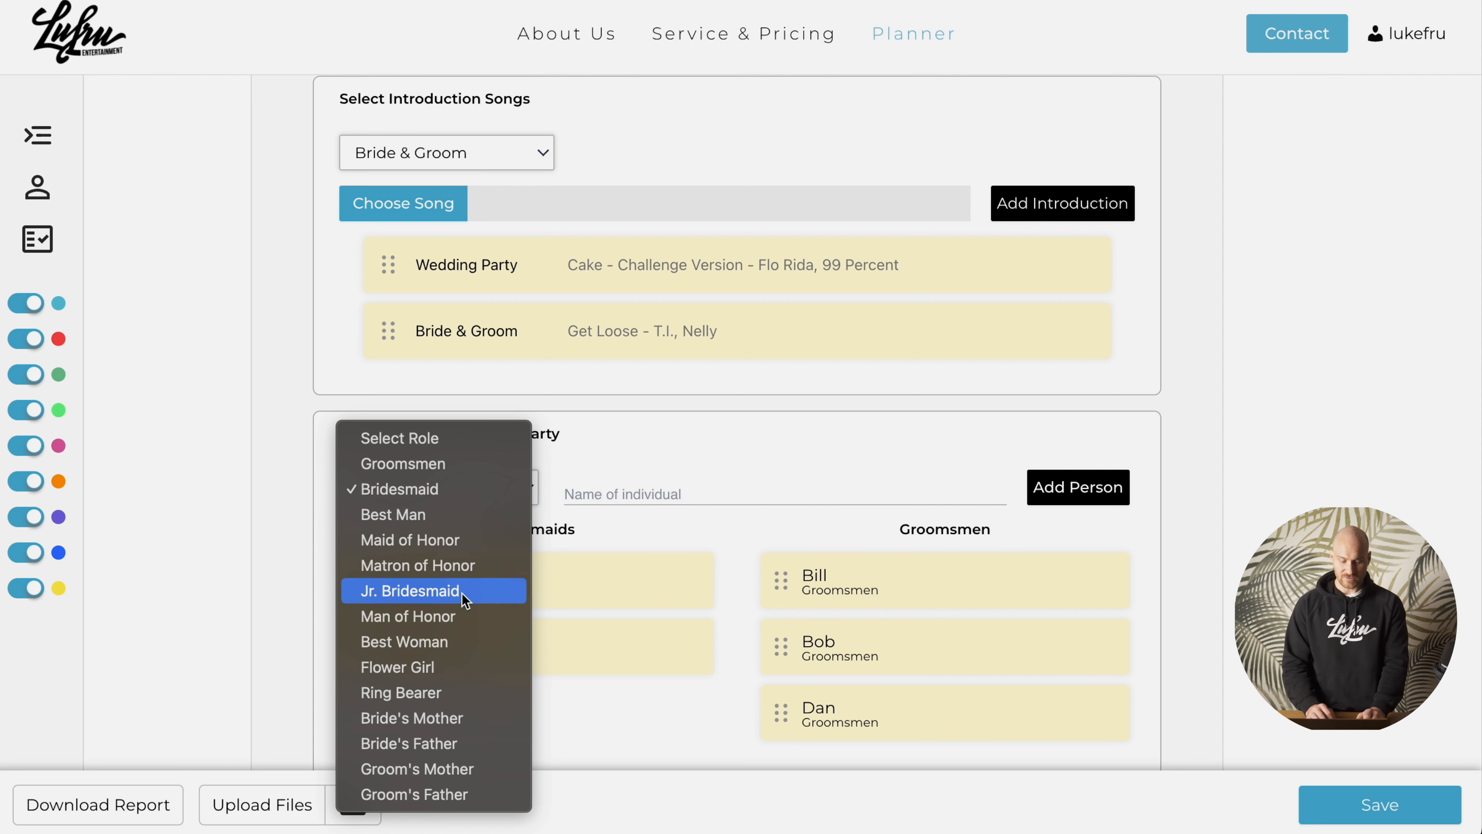
{"action": "left_click", "coordinate": [685, 488]}
{"action": "scroll", "coordinate": [685, 487], "scroll_direction": "down", "scroll_amount": 4}
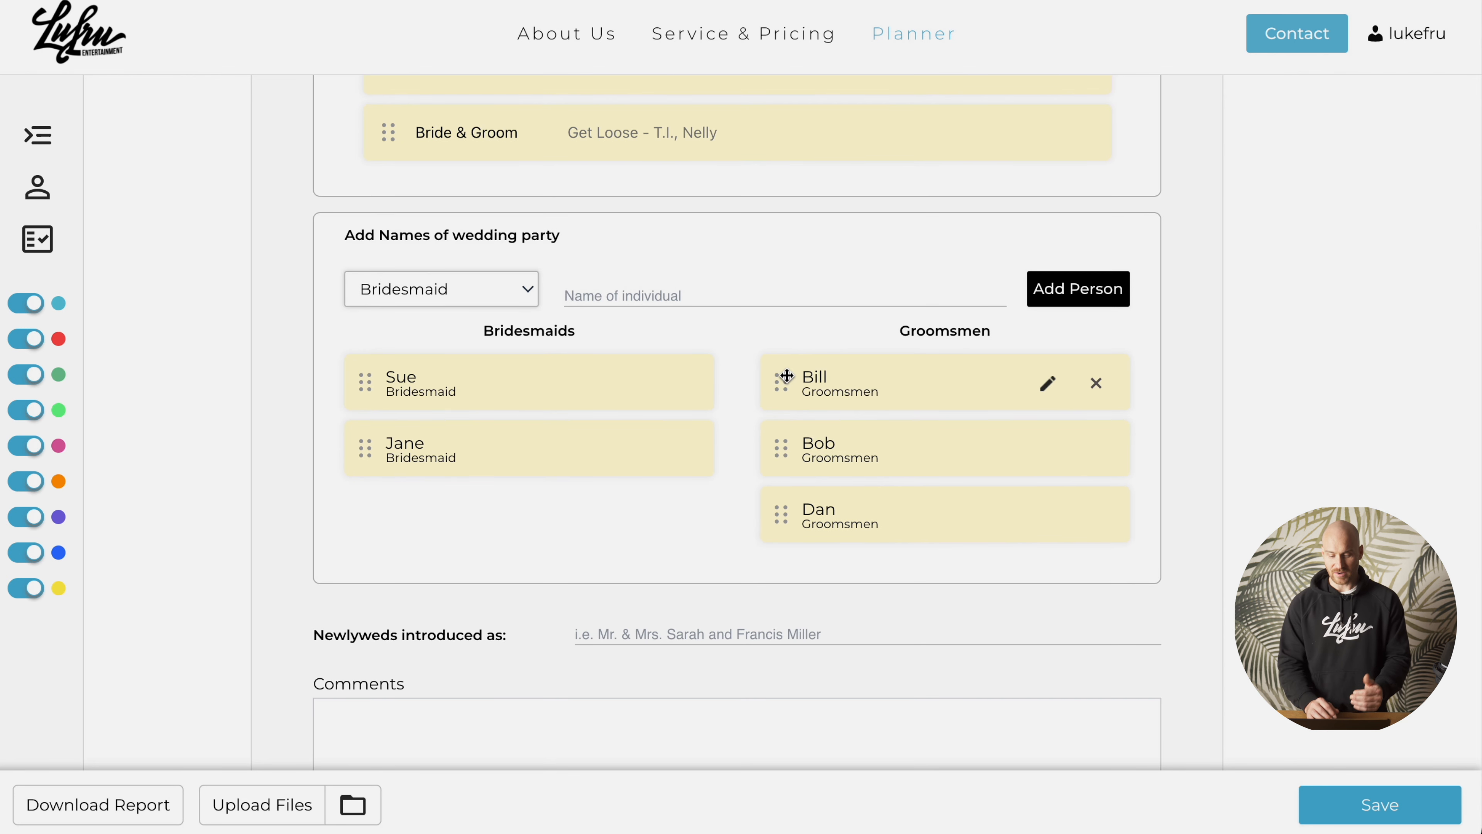
{"action": "scroll", "coordinate": [783, 374], "scroll_direction": "up", "scroll_amount": 3}
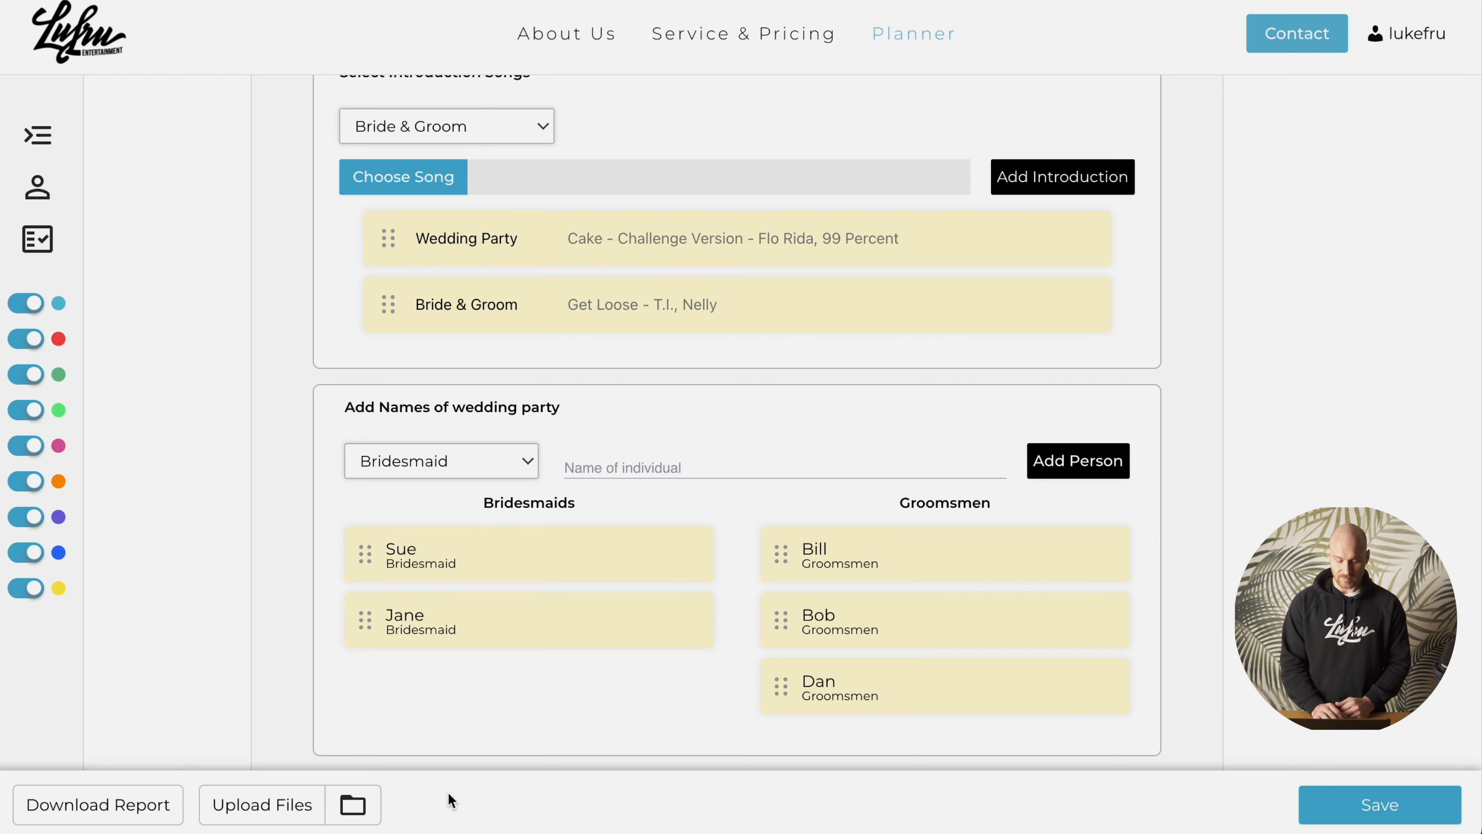
Reorder the wedding party by moving the first bridesmaid and the first groomsman to second place in their columns.
{"action": "scroll", "coordinate": [403, 672], "scroll_direction": "down", "scroll_amount": 1}
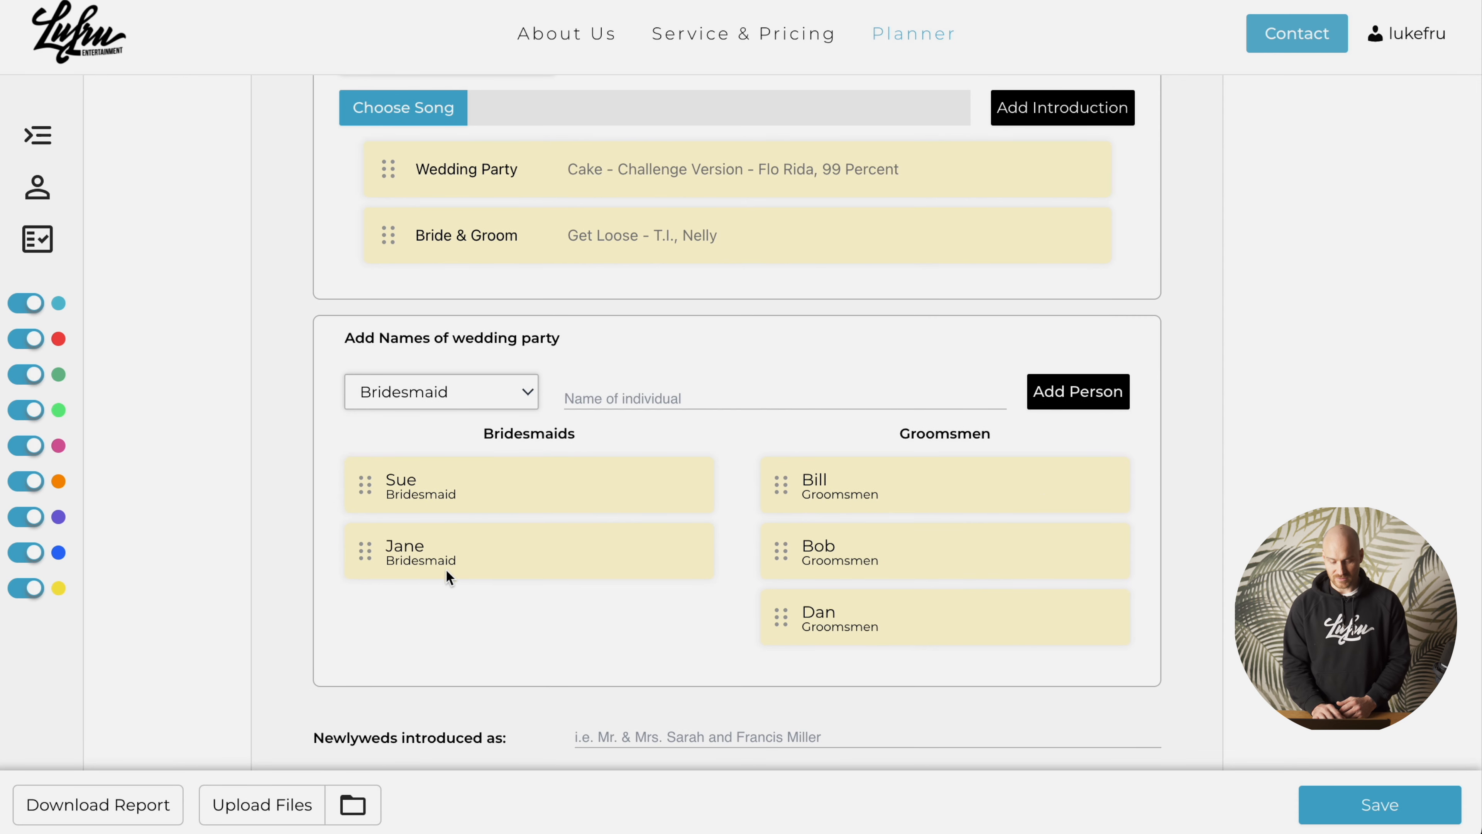
{"action": "left_click_drag", "start_coordinate": [365, 484], "coordinate": [365, 559]}
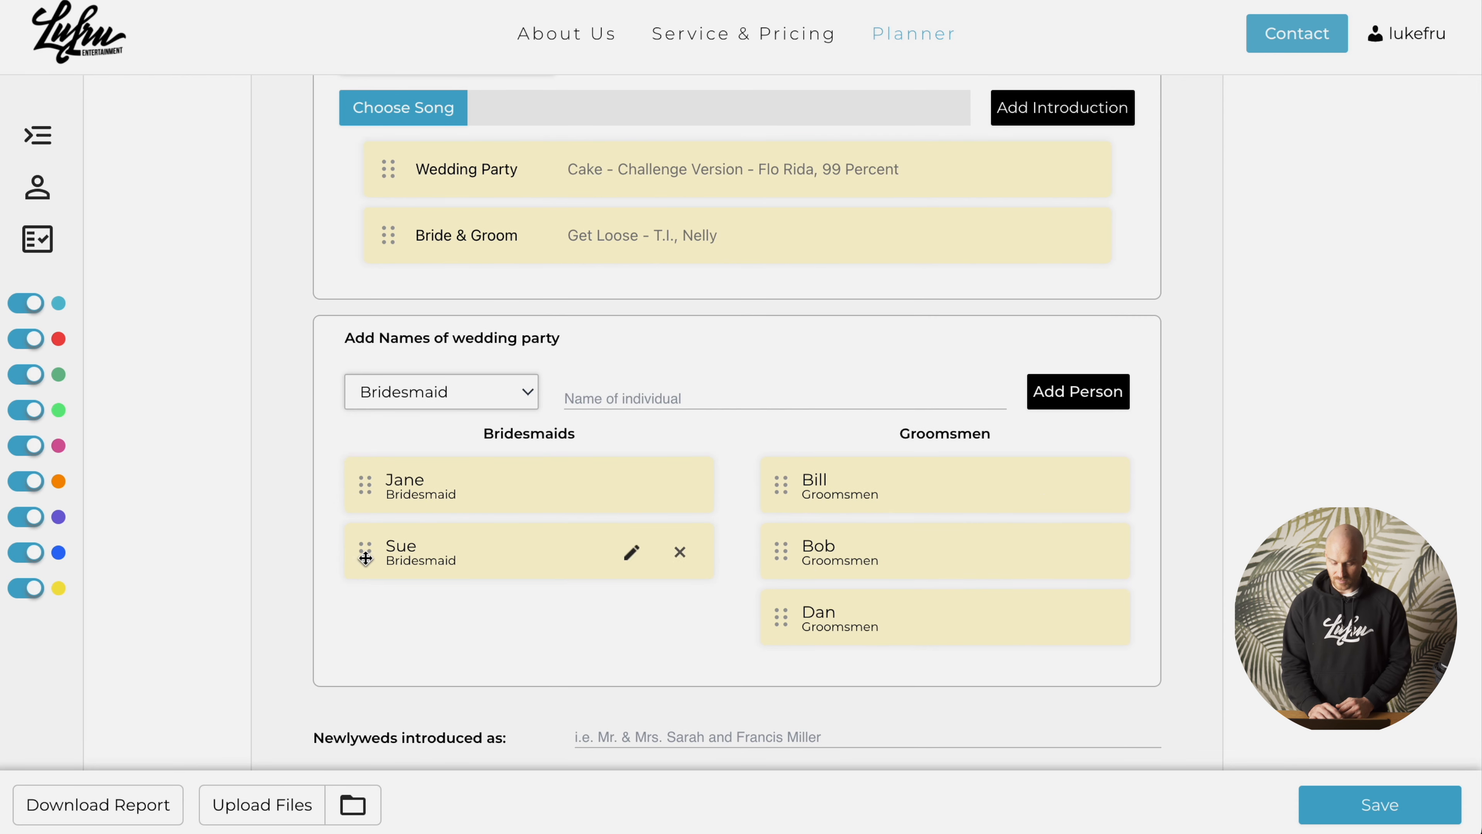
{"action": "left_click_drag", "start_coordinate": [780, 485], "coordinate": [791, 562]}
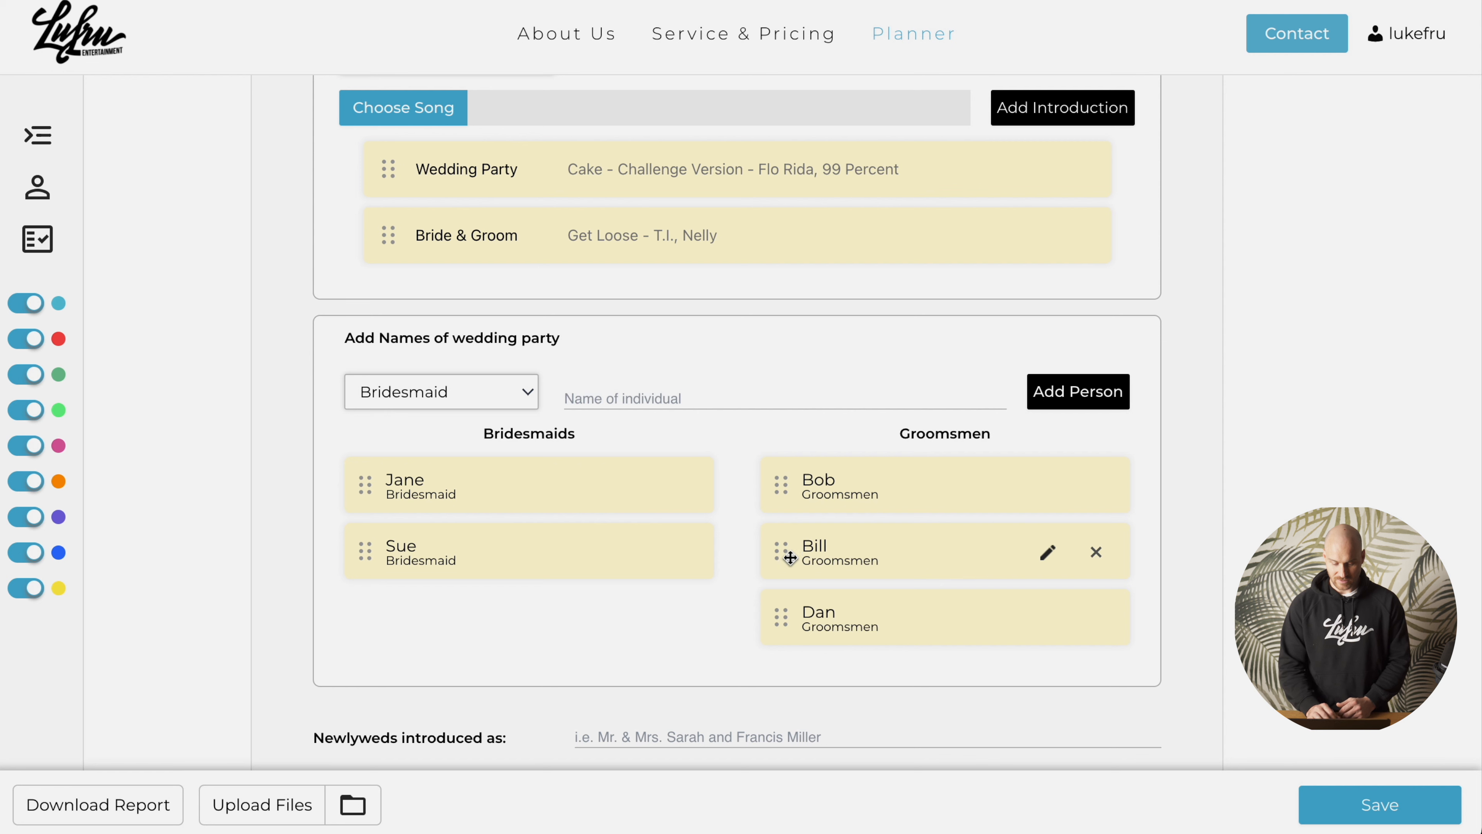
Collapse the Names & Introductions event and save the planner.
{"action": "scroll", "coordinate": [672, 428], "scroll_direction": "down", "scroll_amount": 5}
{"action": "left_click", "coordinate": [673, 430]}
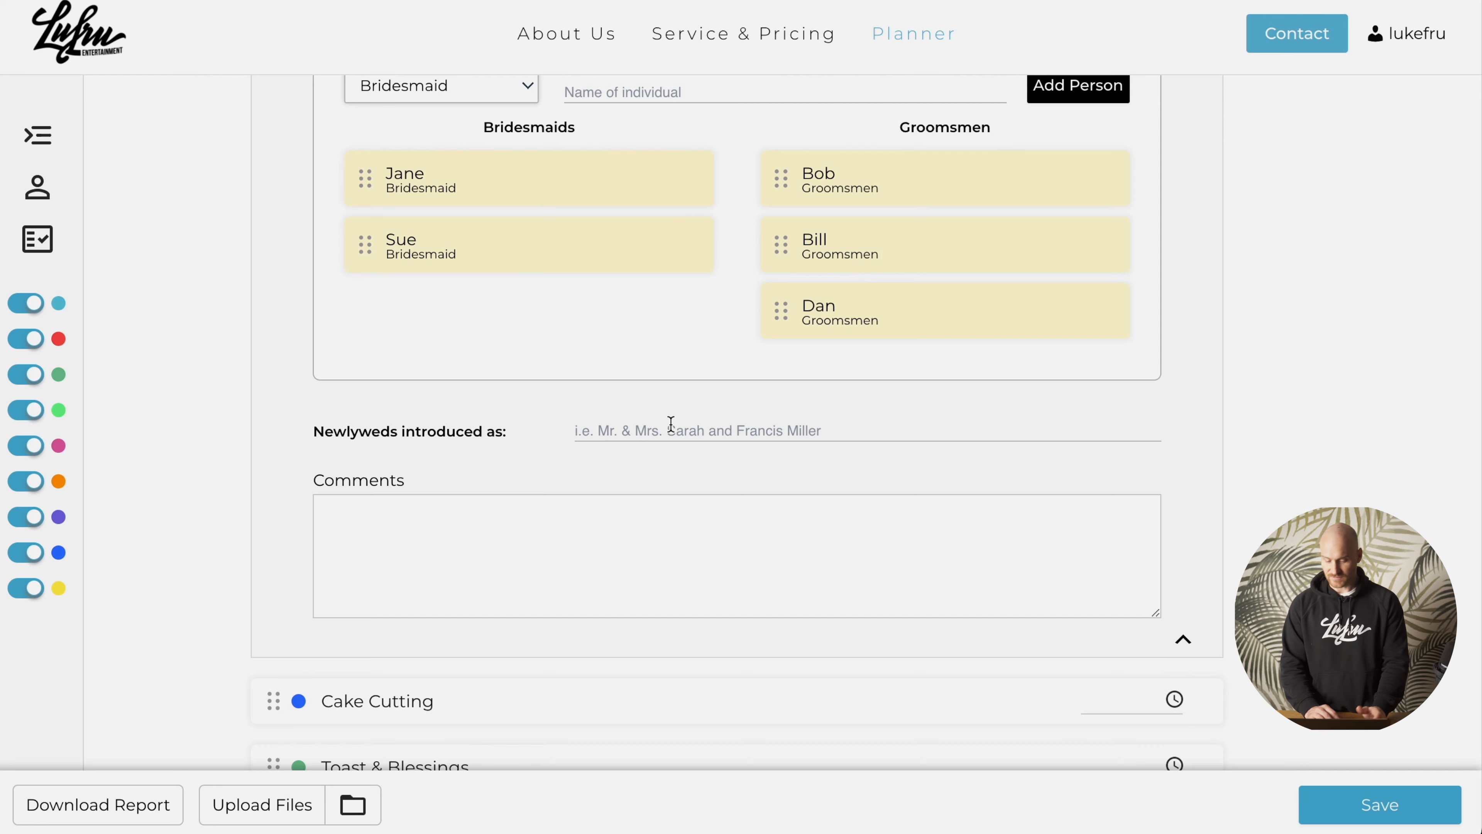
{"action": "scroll", "coordinate": [757, 441], "scroll_direction": "up", "scroll_amount": 1}
{"action": "scroll", "coordinate": [757, 442], "scroll_direction": "down", "scroll_amount": 4}
{"action": "left_click", "coordinate": [1184, 481]}
{"action": "left_click", "coordinate": [1446, 818]}
Set the Names & Introductions time to 05:30 PM.
{"action": "scroll", "coordinate": [1121, 244], "scroll_direction": "up", "scroll_amount": 4}
{"action": "left_click", "coordinate": [1121, 244]}
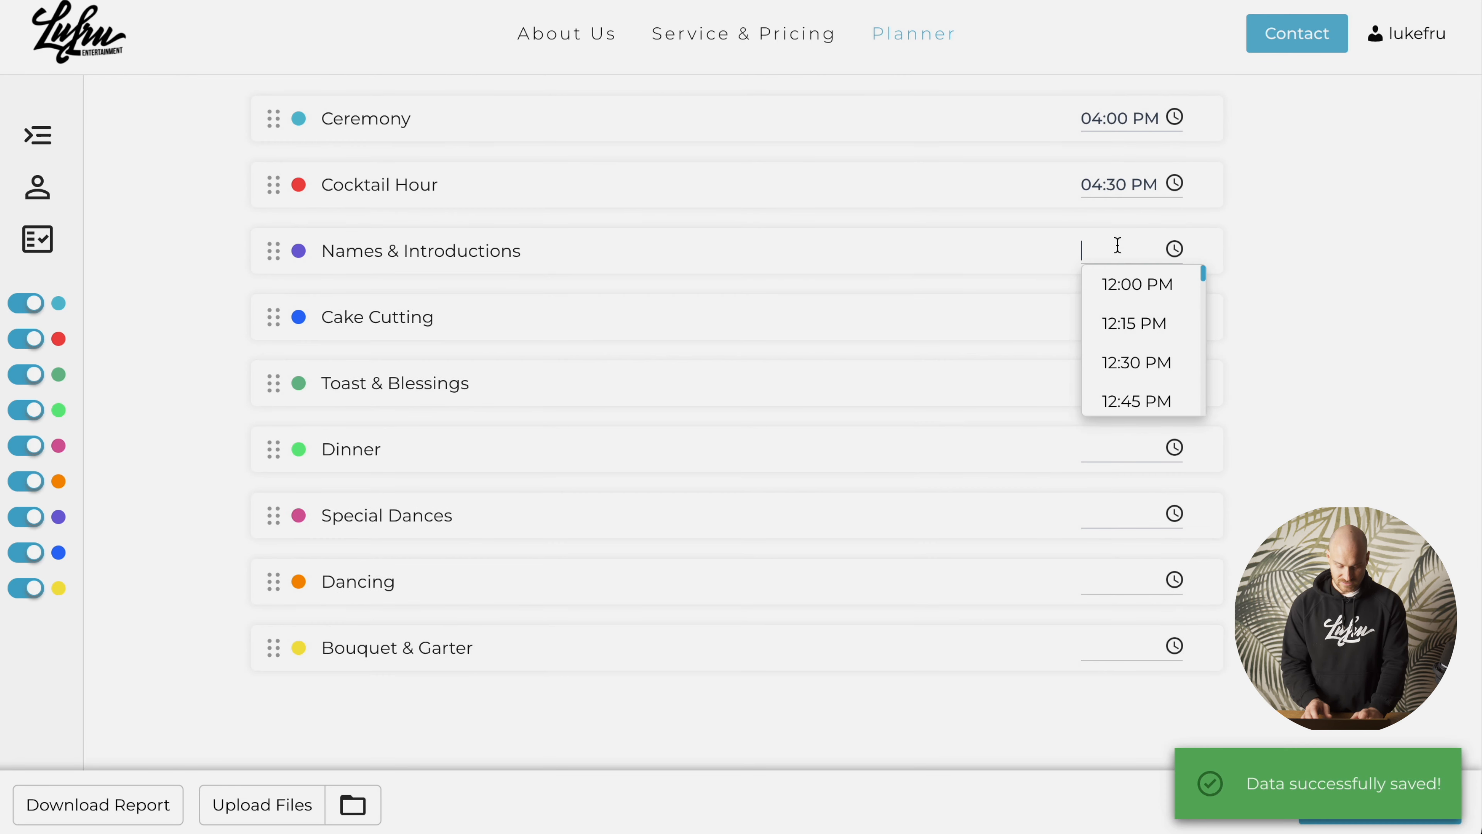
{"action": "type", "text": "5"}
{"action": "left_click", "coordinate": [1139, 401]}
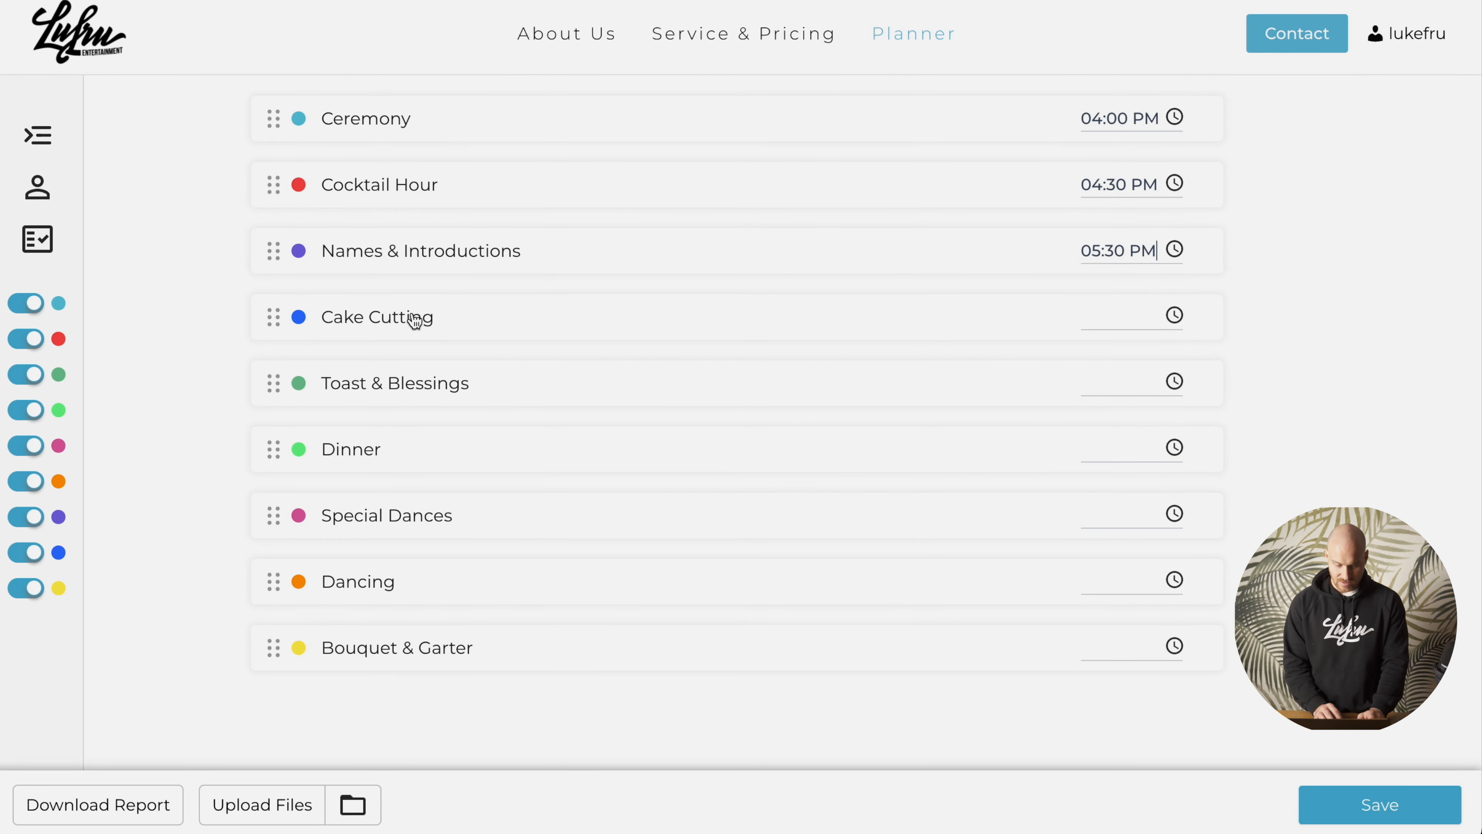
View the Cake Cutting event's details and its song chooser without picking a song.
{"action": "left_click", "coordinate": [416, 318]}
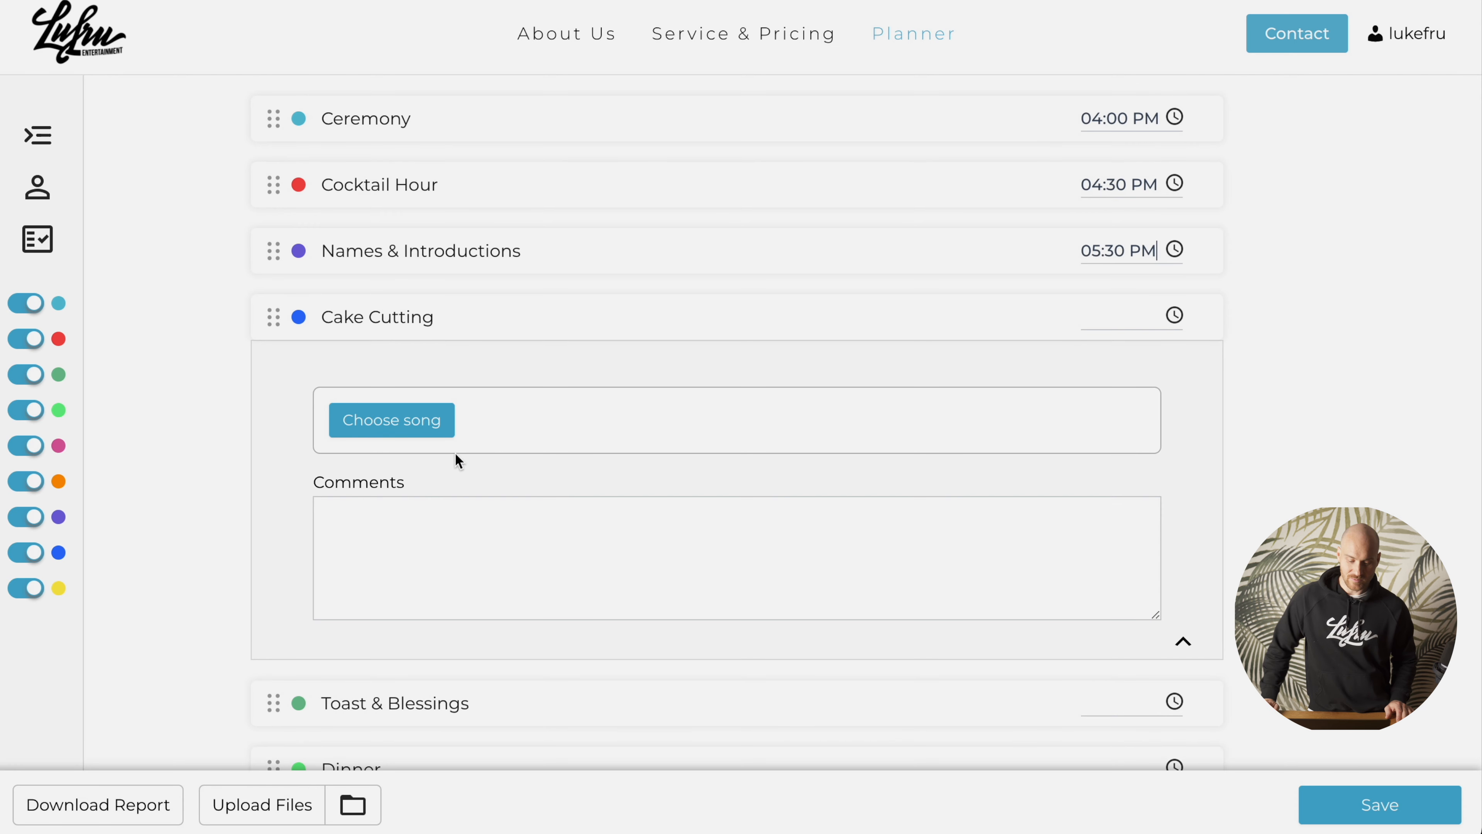
{"action": "left_click", "coordinate": [424, 430]}
{"action": "left_click", "coordinate": [1202, 83]}
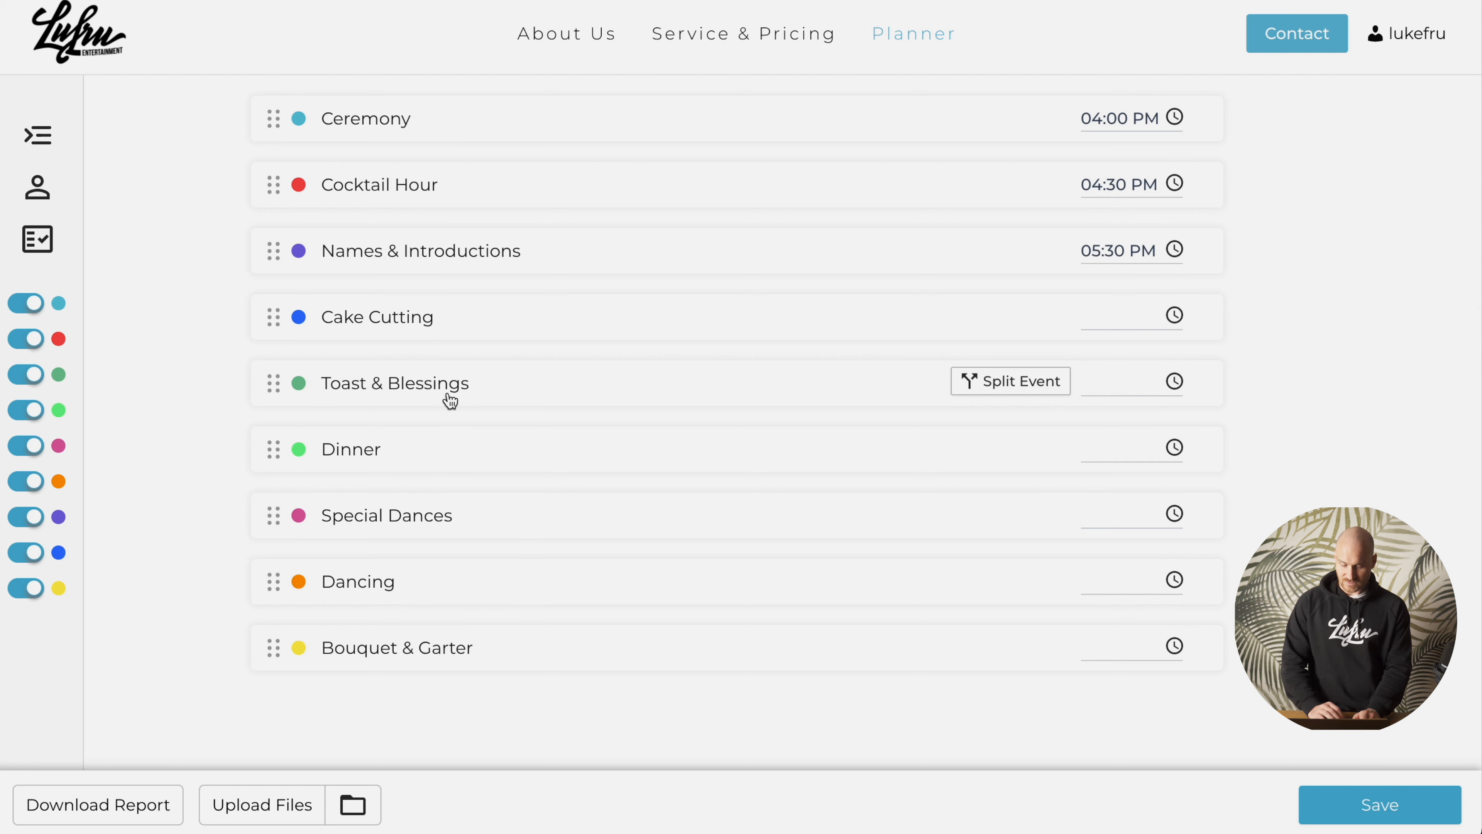
Add a toast to the first Toast & Blessings event, entering the speaker's first name and the relationship Father of the bride.
{"action": "scroll", "coordinate": [449, 397], "scroll_direction": "down", "scroll_amount": 1}
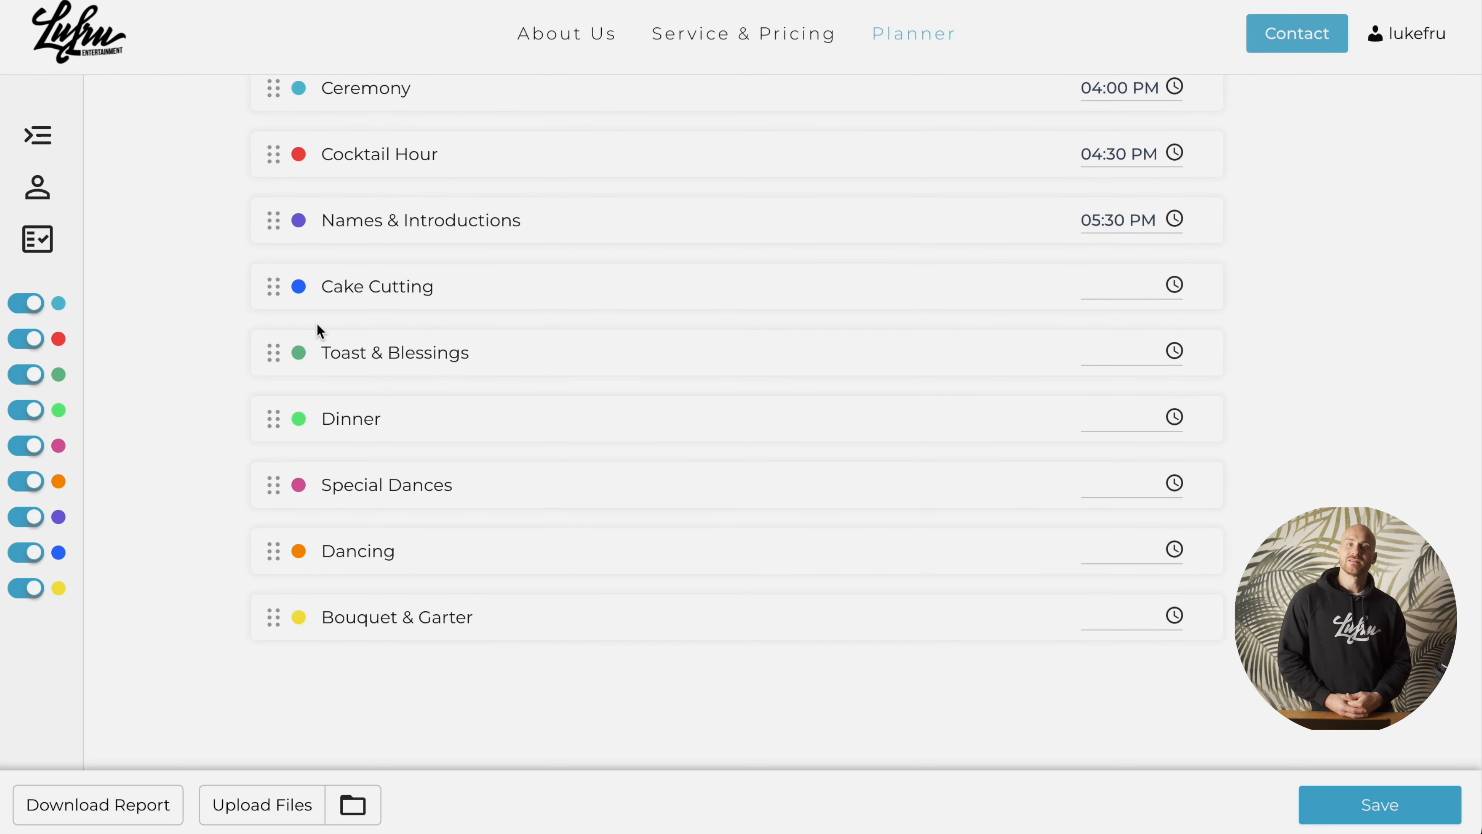
{"action": "left_click", "coordinate": [402, 352]}
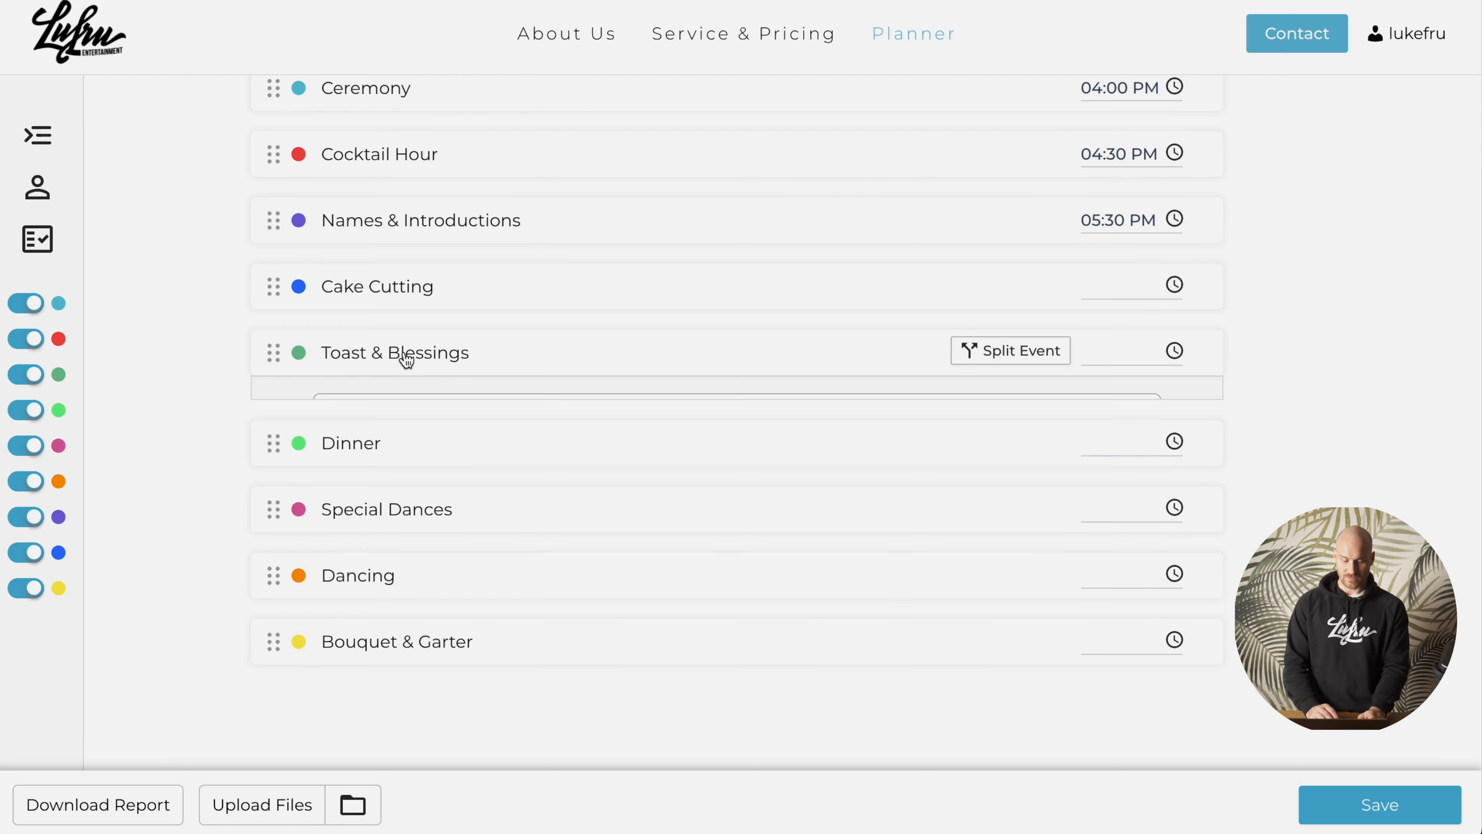
{"action": "scroll", "coordinate": [405, 352], "scroll_direction": "down", "scroll_amount": 1}
{"action": "left_click", "coordinate": [449, 480]}
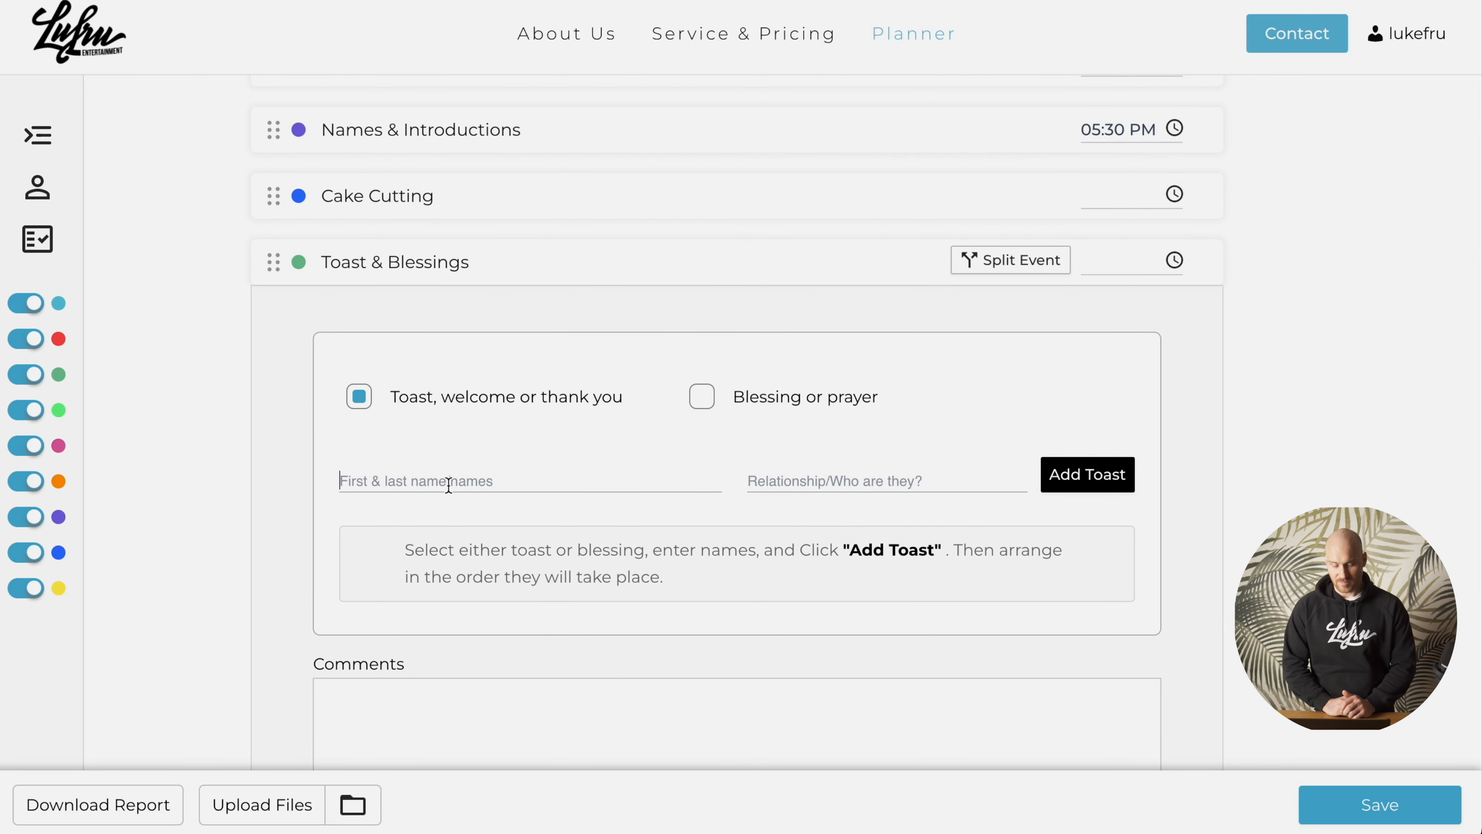
{"action": "type", "text": "Dan"}
{"action": "key", "text": "Tab"}
{"action": "type", "text": "Father of the bride"}
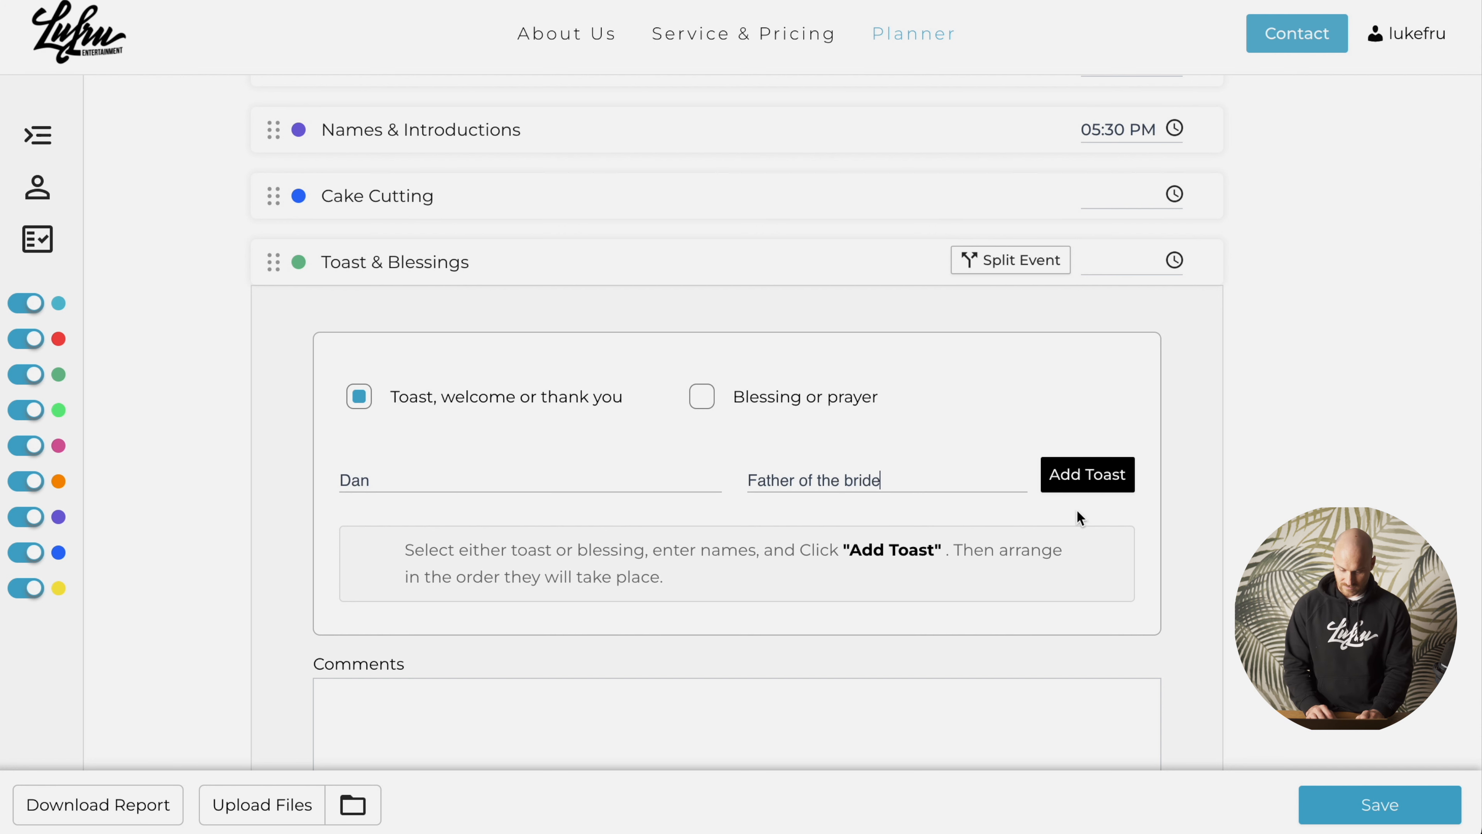
{"action": "left_click", "coordinate": [1087, 474]}
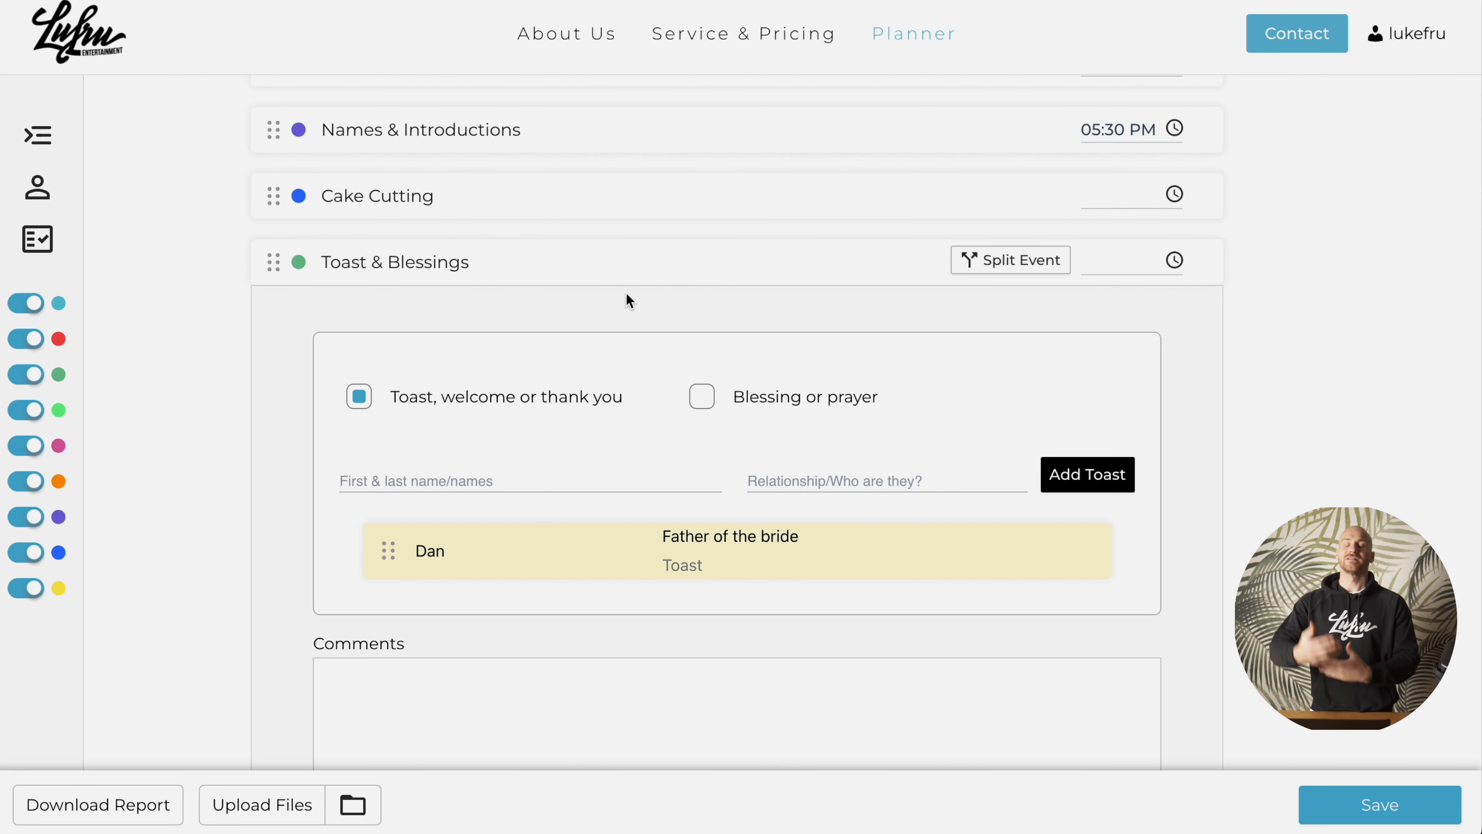
Collapse the Toast & Blessings event and split it into two events.
{"action": "left_click", "coordinate": [710, 280]}
{"action": "left_click", "coordinate": [706, 280]}
{"action": "left_click", "coordinate": [664, 267]}
{"action": "left_click", "coordinate": [1010, 271]}
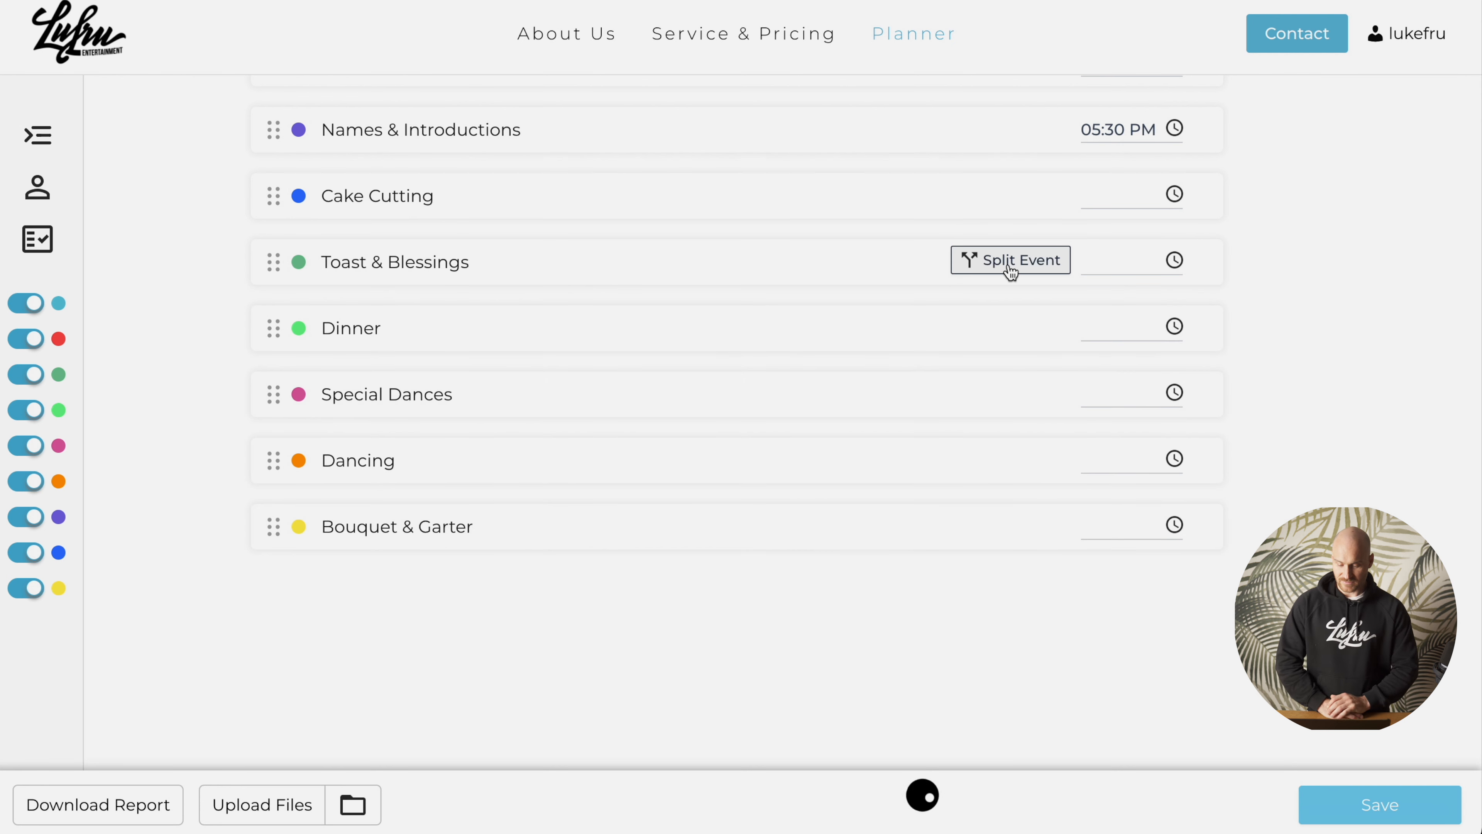
{"action": "left_click", "coordinate": [743, 175]}
{"action": "scroll", "coordinate": [545, 186], "scroll_direction": "up", "scroll_amount": 2}
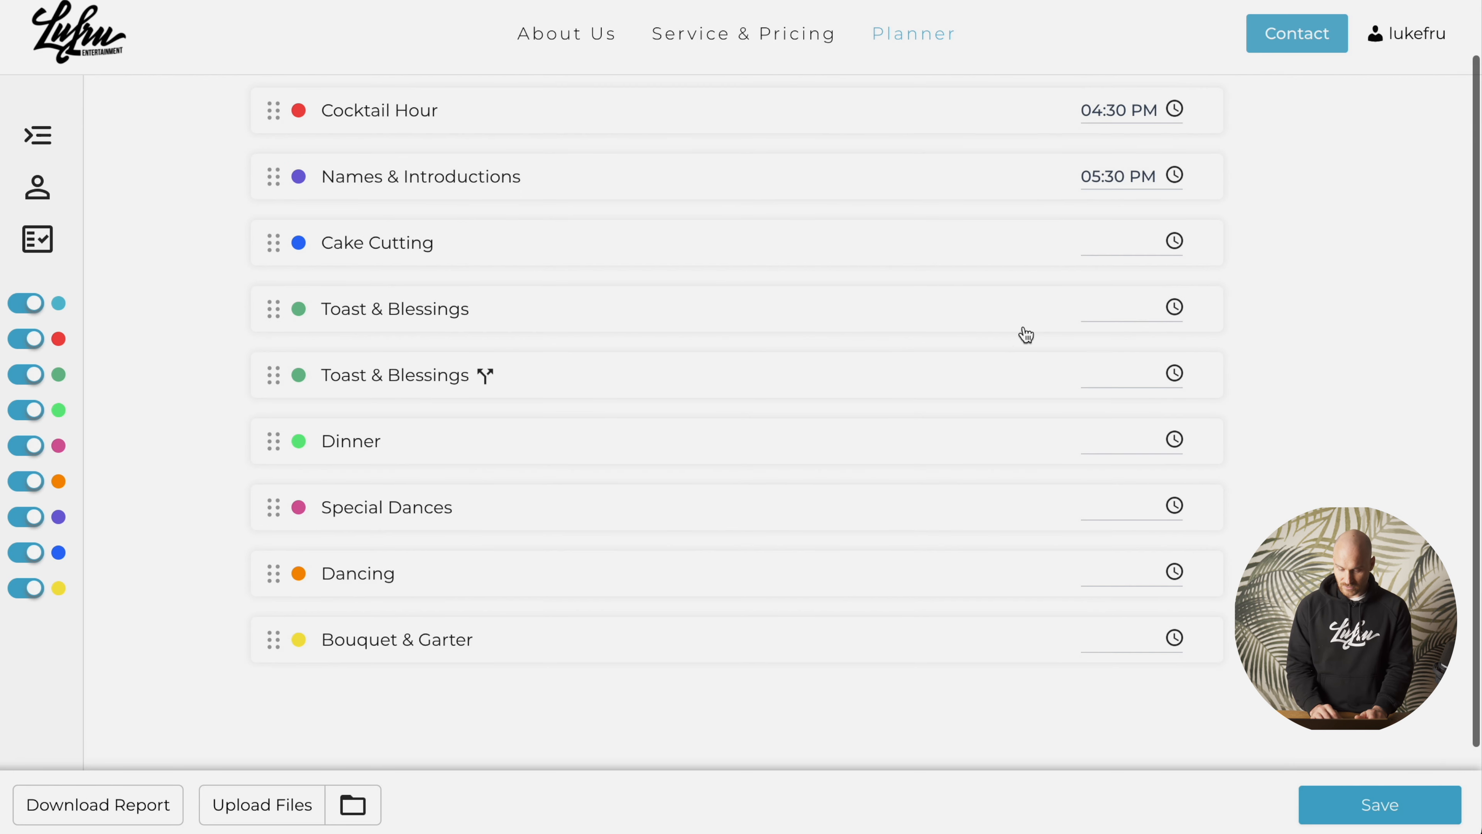
Set the original Toast & Blessings event to 07:00 PM and its split copy to 07:30 PM.
{"action": "left_click", "coordinate": [1110, 302]}
{"action": "type", "text": "7pm"}
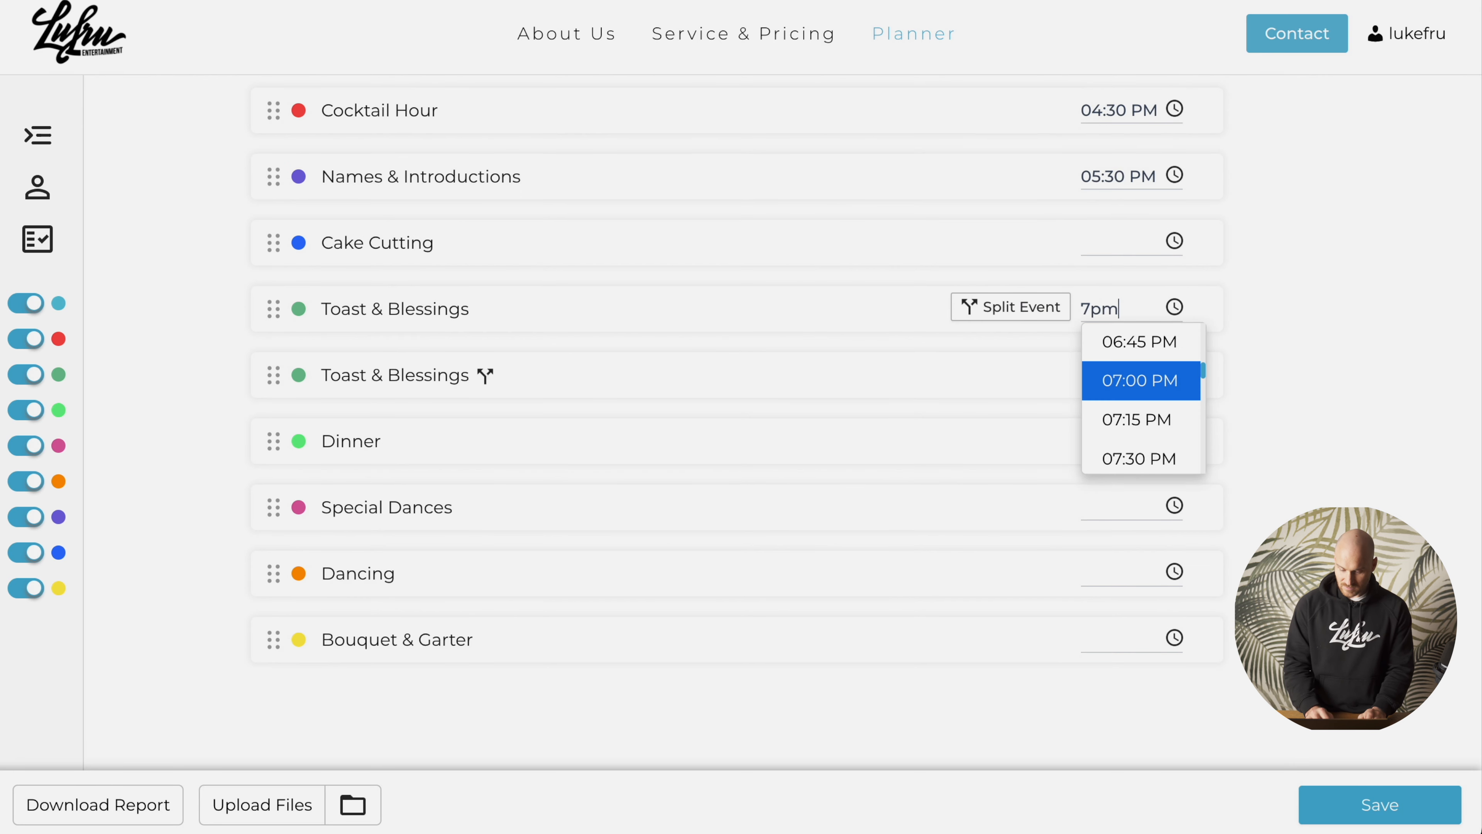
{"action": "left_click", "coordinate": [1126, 374]}
{"action": "type", "text": "730pm"}
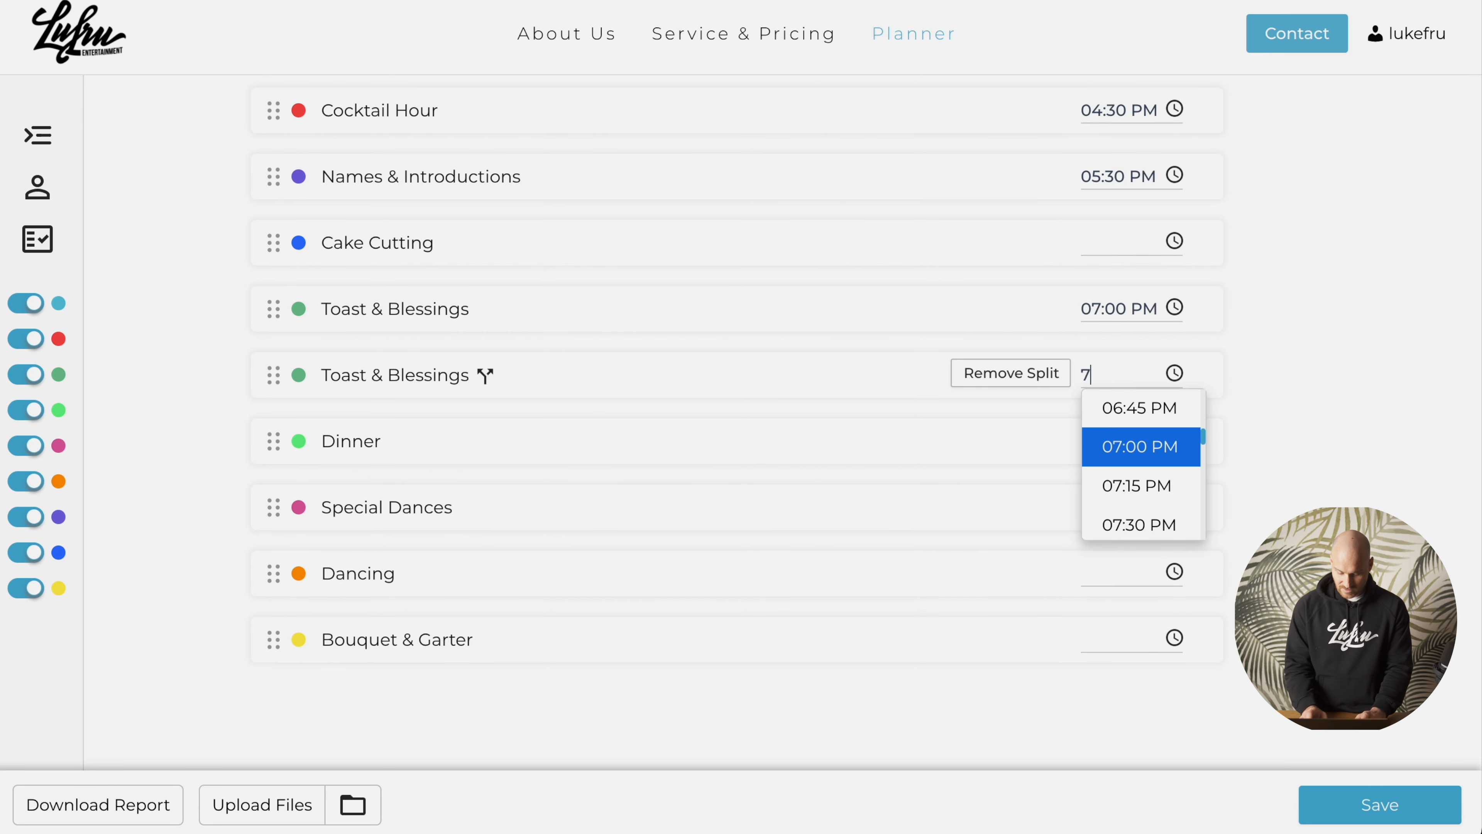
Add a toast named "toast" with the relationship "friend" to the split Toast & Blessings event and collapse it.
{"action": "left_click", "coordinate": [516, 369]}
{"action": "left_click", "coordinate": [487, 594]}
{"action": "type", "text": "t"}
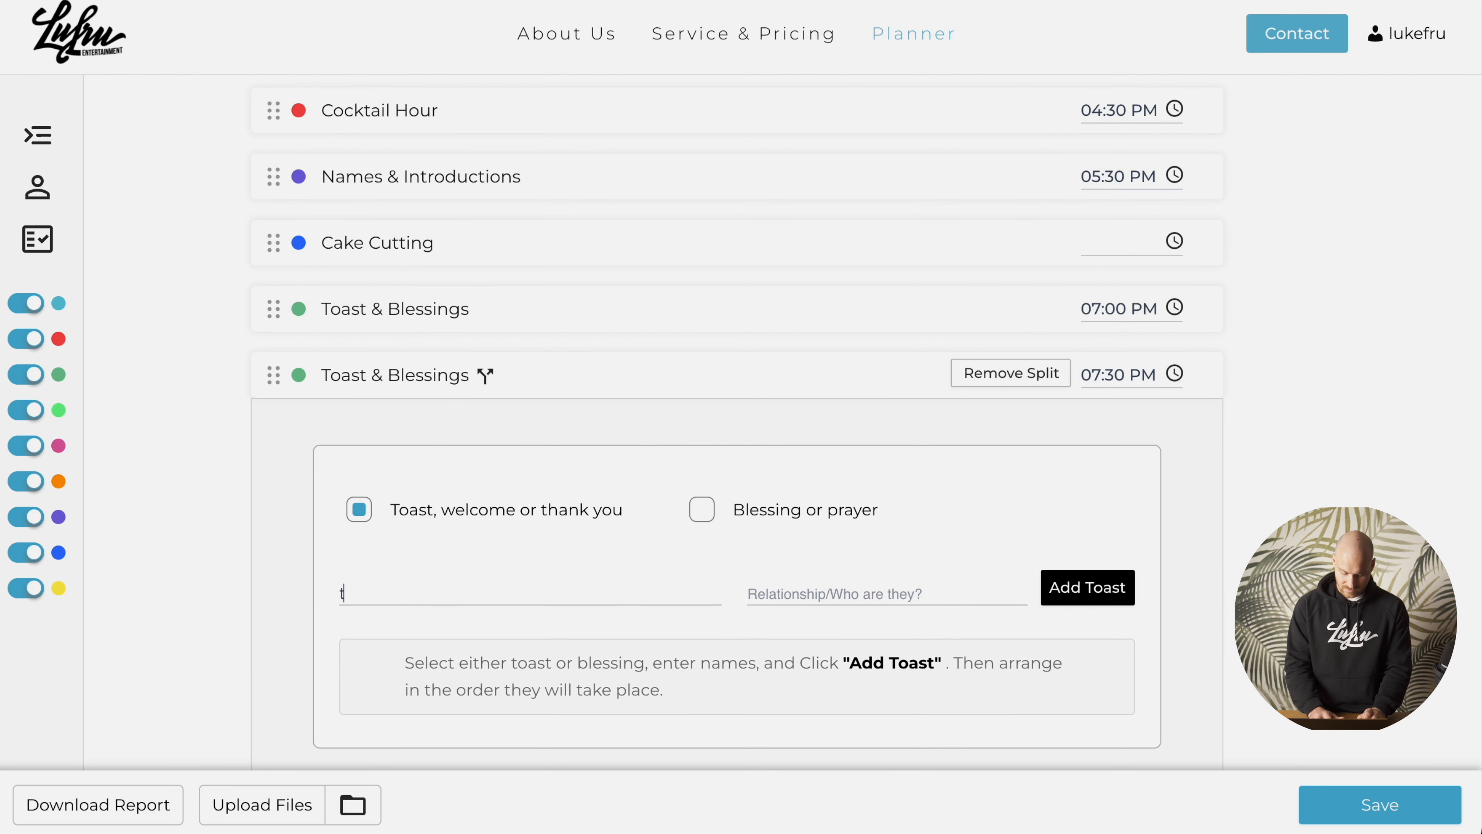
{"action": "type", "text": "friend"}
{"action": "left_click", "coordinate": [1083, 601]}
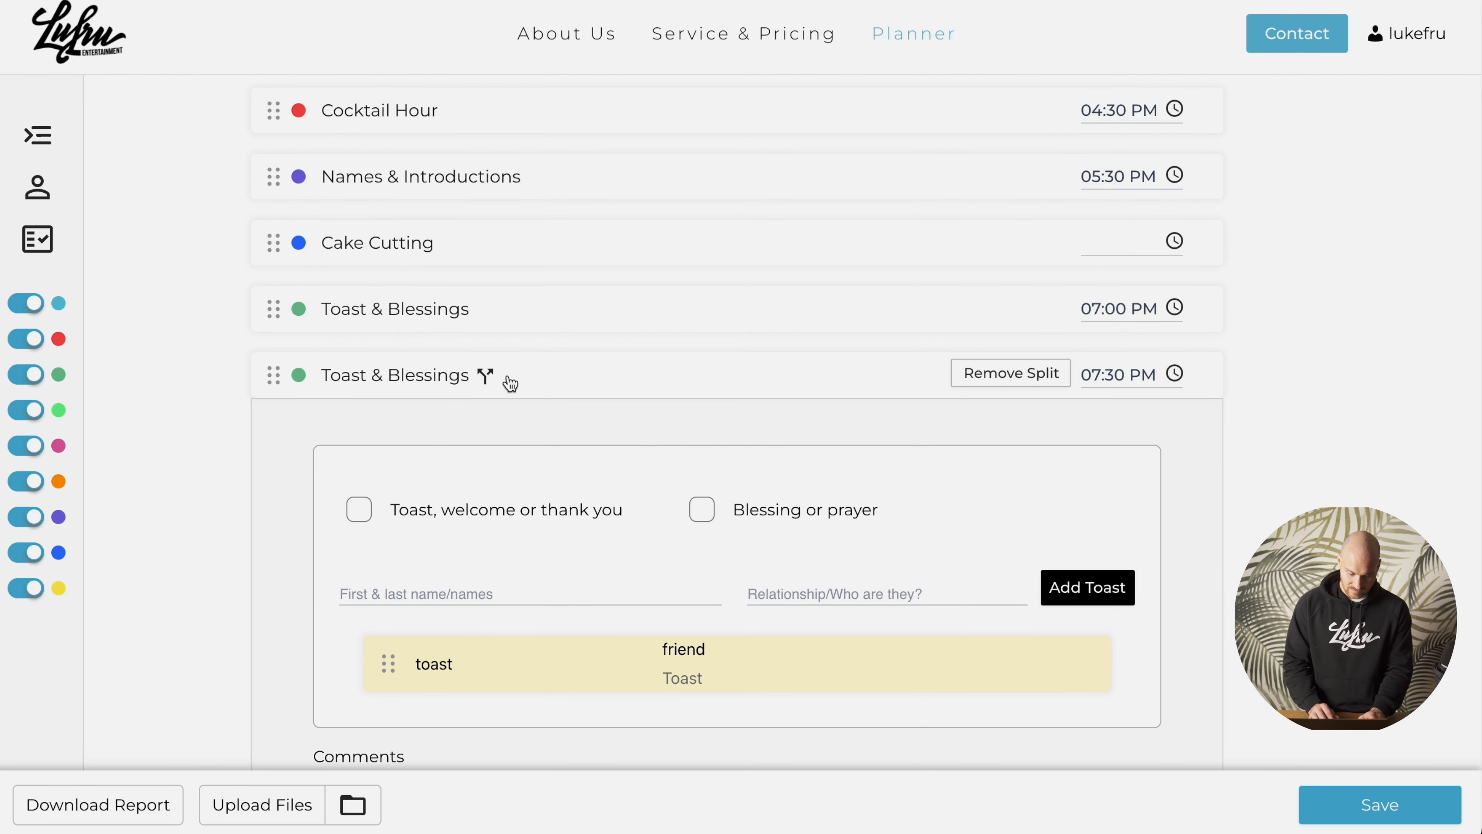
{"action": "left_click", "coordinate": [510, 383]}
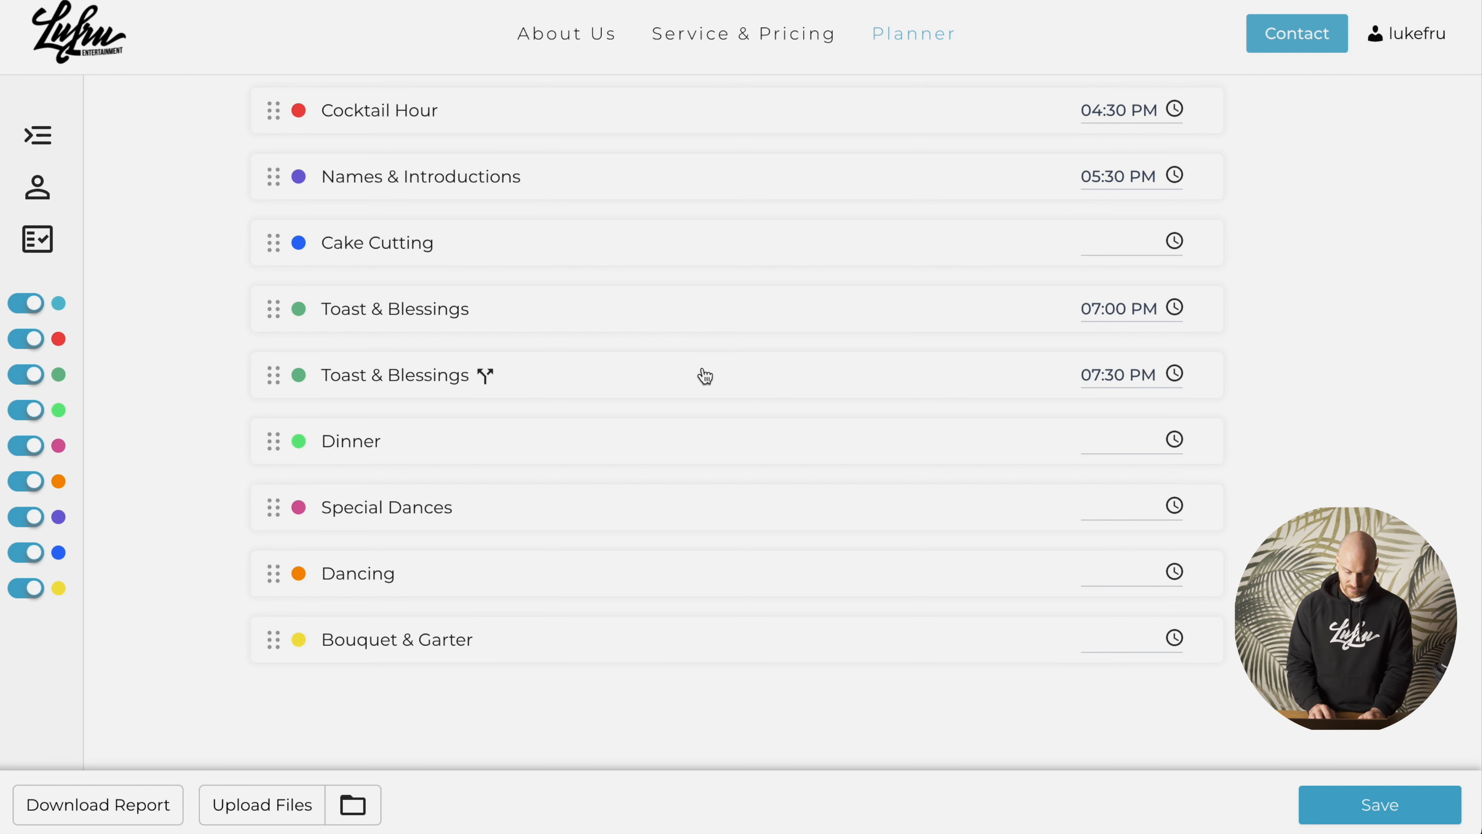
Move Dinner between the two Toast & Blessings events and set its time to 07:15 PM.
{"action": "left_click_drag", "start_coordinate": [298, 447], "coordinate": [292, 362]}
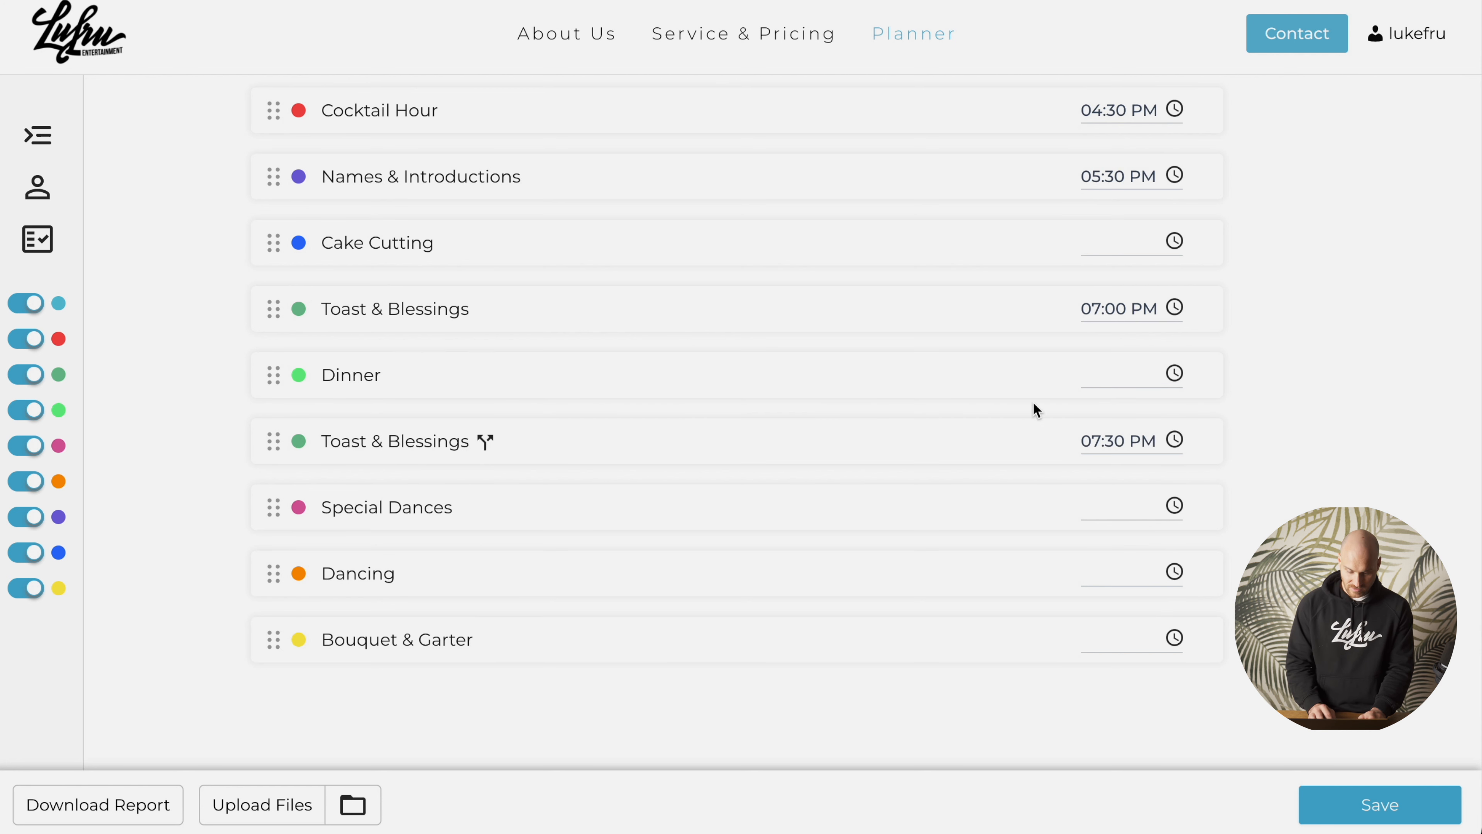
{"action": "left_click", "coordinate": [1097, 380]}
{"action": "type", "text": "715"}
{"action": "key", "text": "Return"}
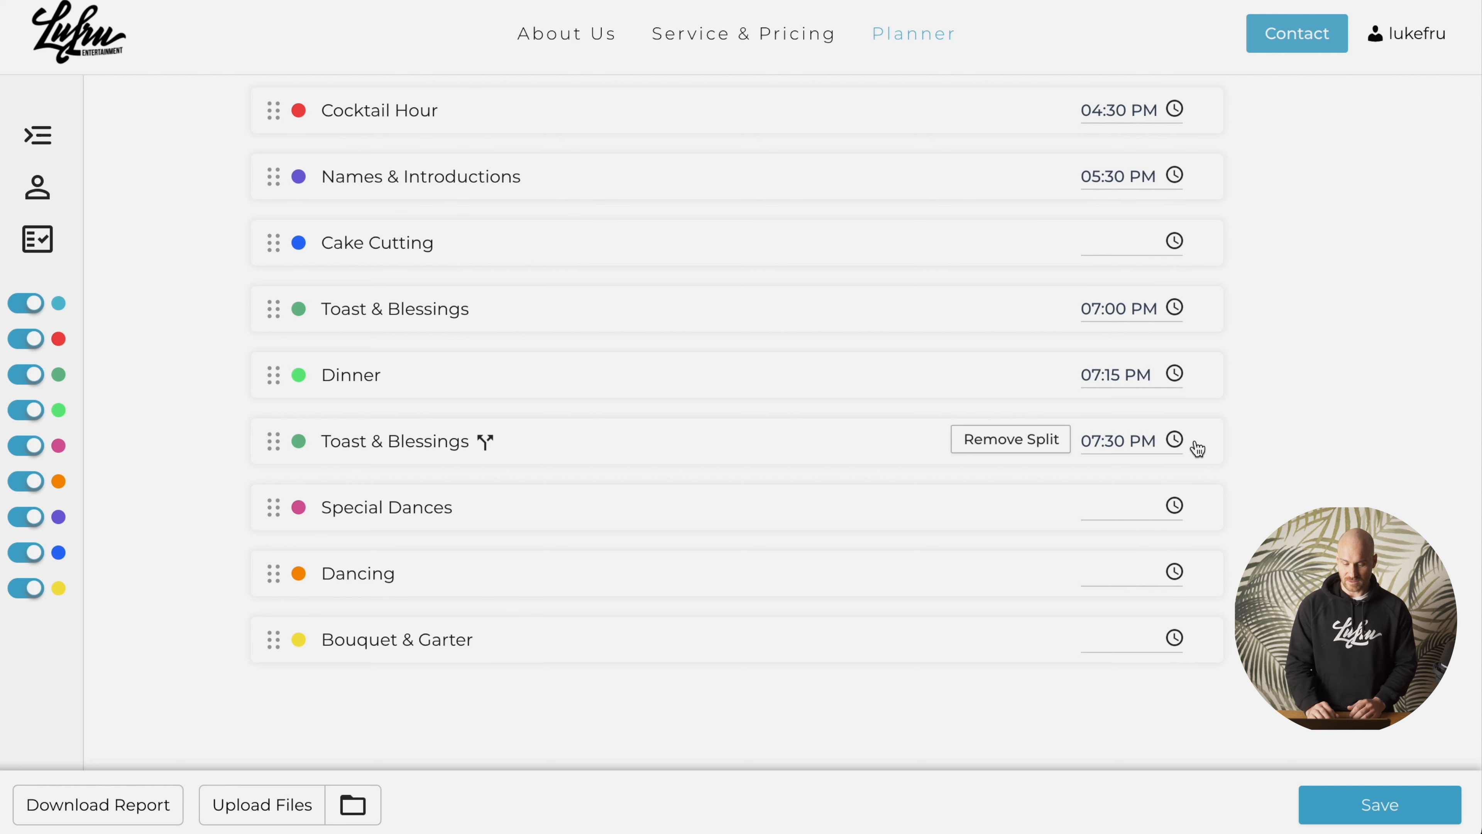
Set the Cake Cutting time to 05:45 PM.
{"action": "left_click", "coordinate": [1112, 242]}
{"action": "type", "text": "545"}
{"action": "key", "text": "Return"}
Look over the Special Dances event's fields and the dance types it offers.
{"action": "scroll", "coordinate": [544, 468], "scroll_direction": "down", "scroll_amount": 1}
{"action": "left_click", "coordinate": [544, 467]}
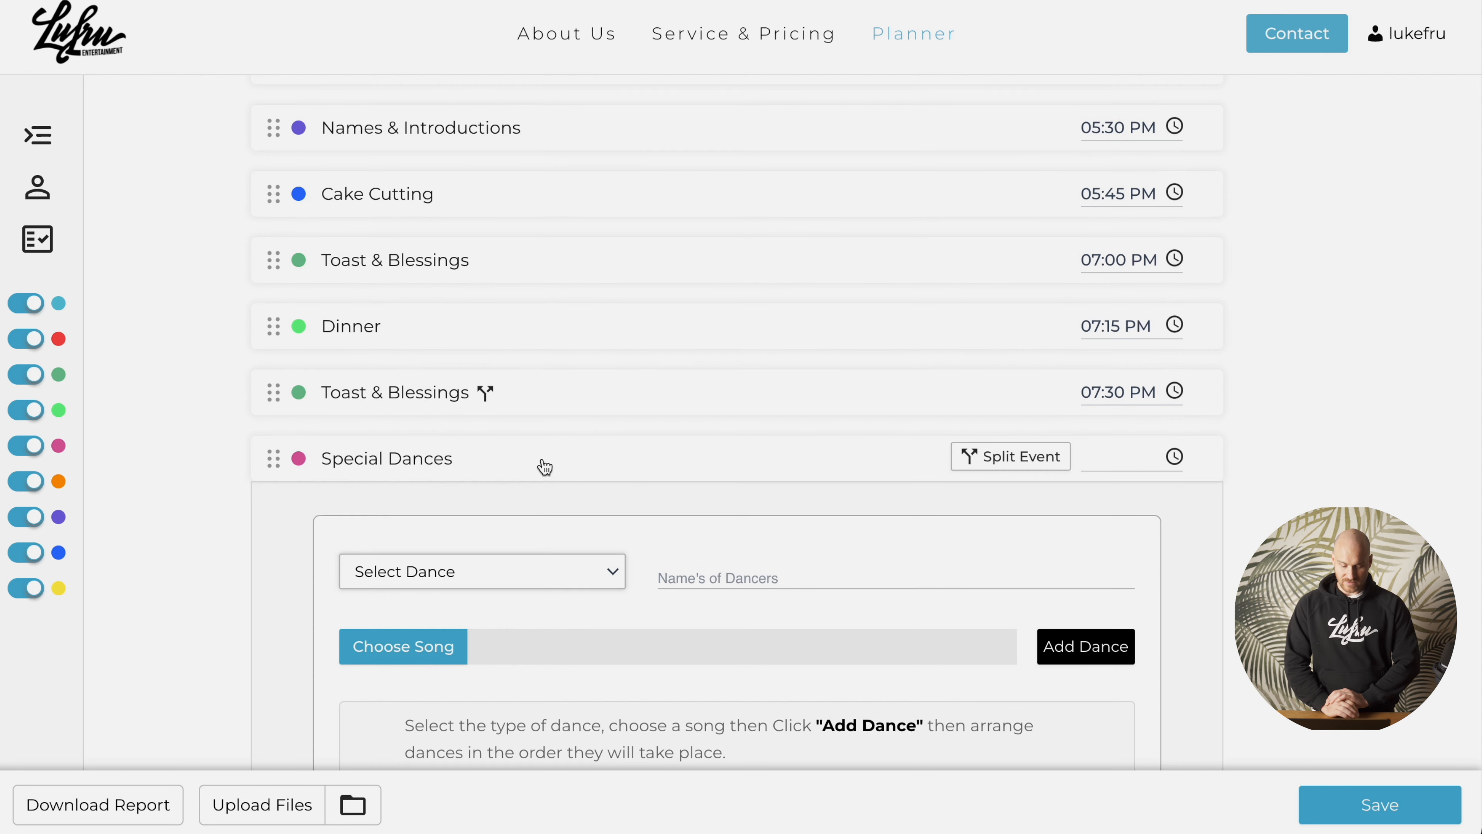
{"action": "scroll", "coordinate": [583, 479], "scroll_direction": "down", "scroll_amount": 2}
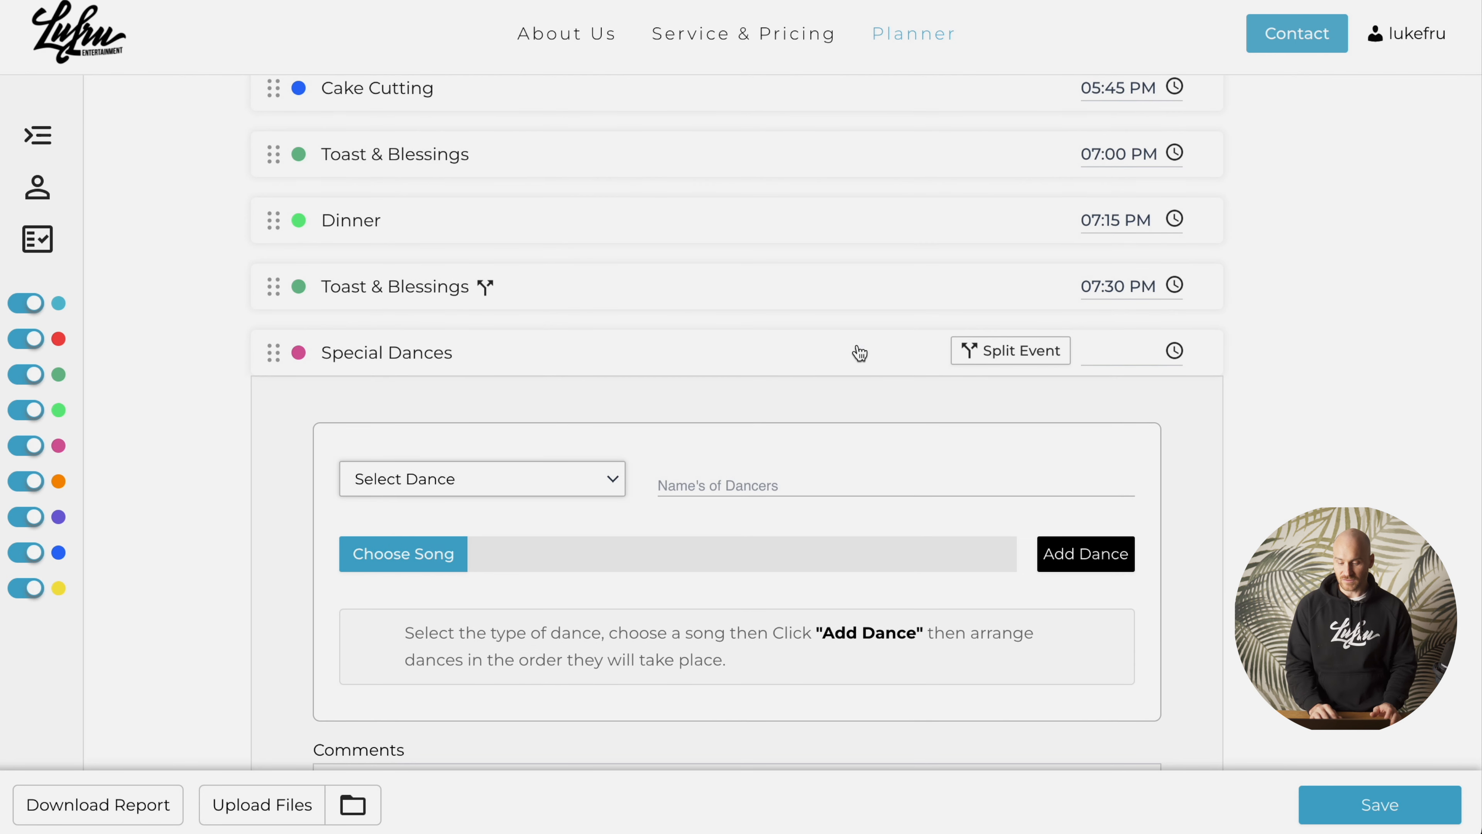
{"action": "left_click", "coordinate": [708, 365]}
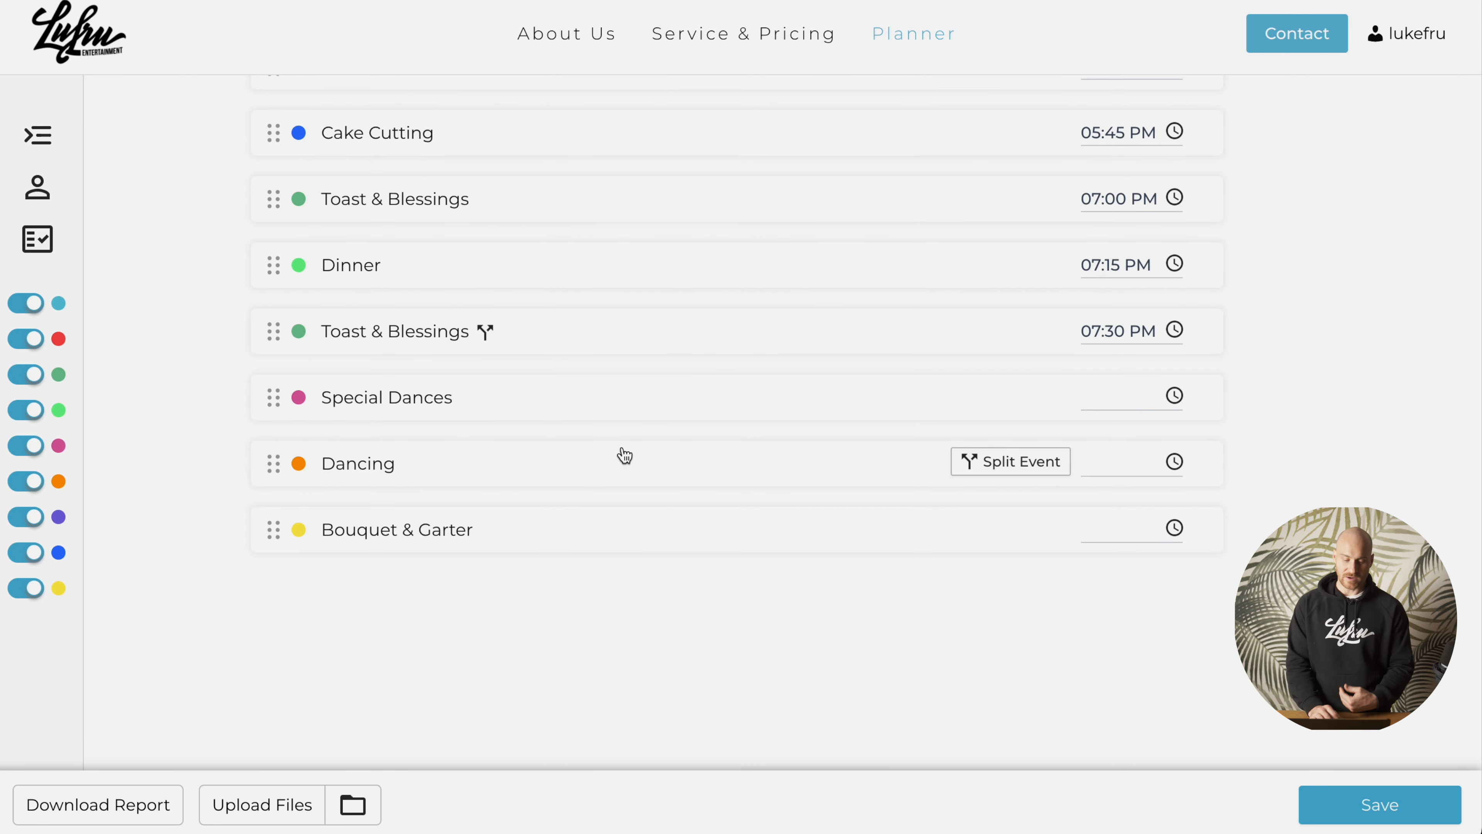
{"action": "scroll", "coordinate": [637, 295], "scroll_direction": "up", "scroll_amount": 2}
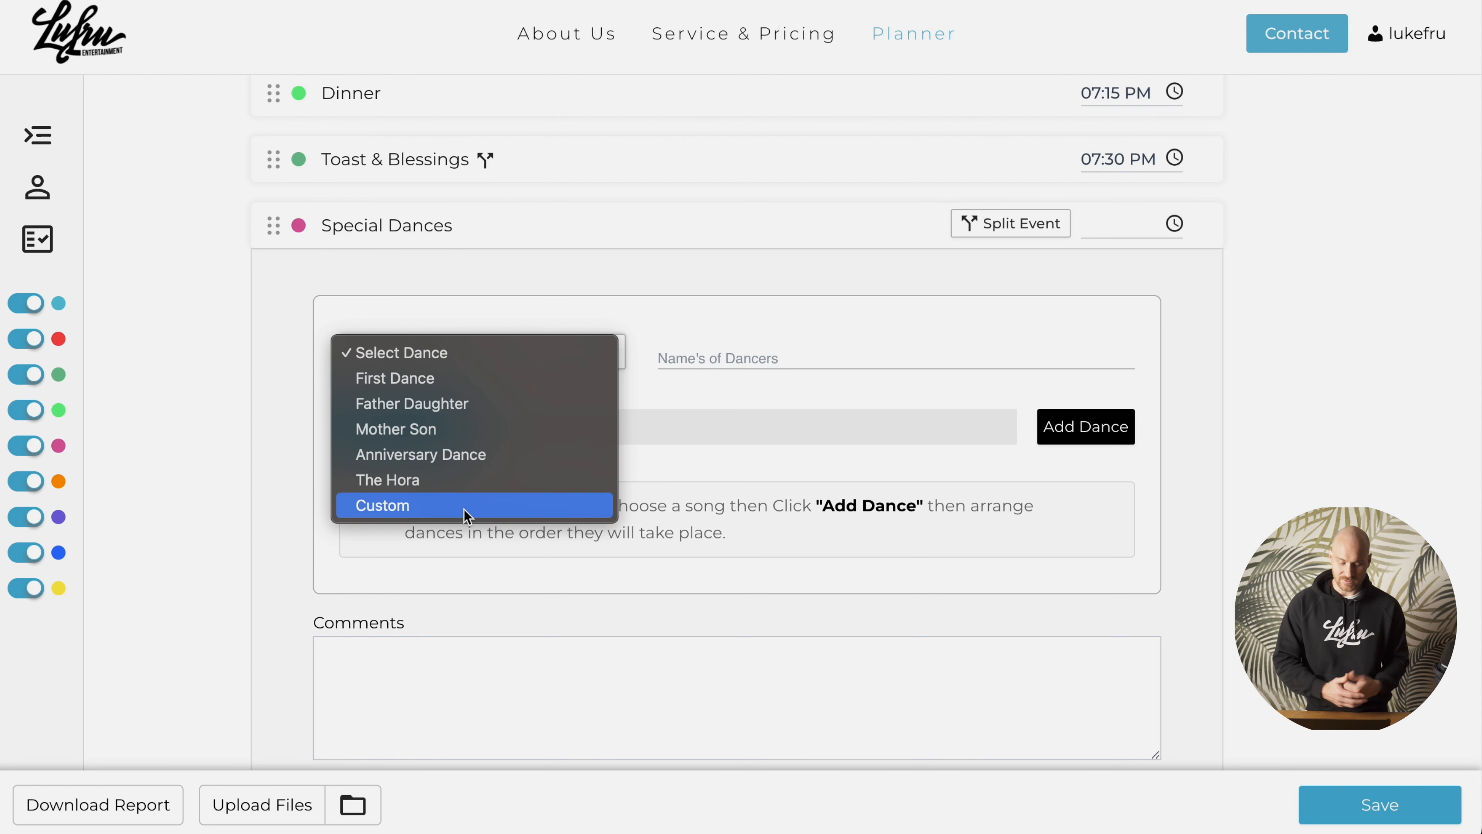
{"action": "left_click", "coordinate": [656, 315]}
Add a First Dance with the couple's first names and the song Line Of Sight by ODESZA, WYNNE, Mansionair.
{"action": "left_click", "coordinate": [570, 358]}
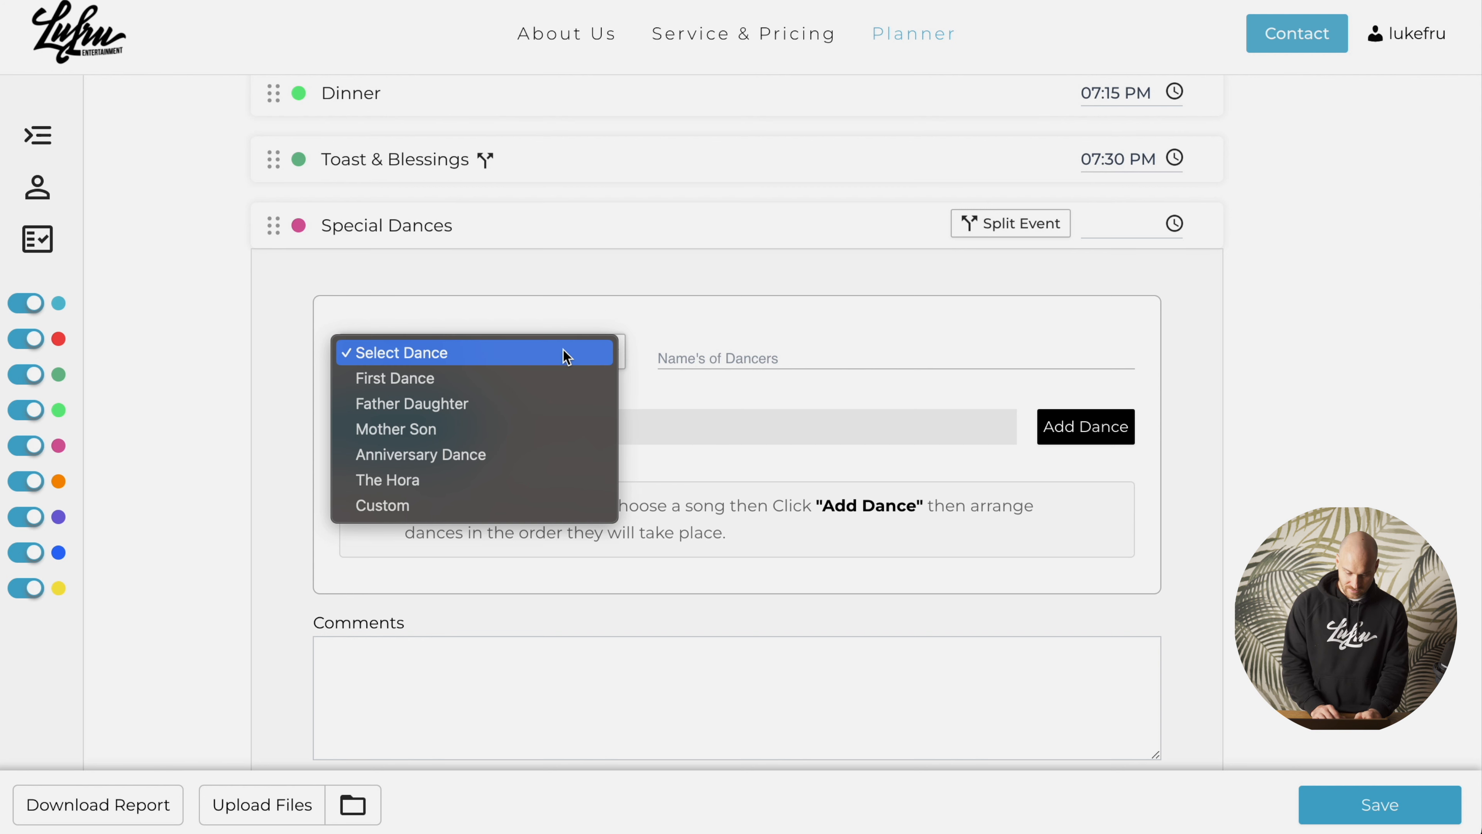
{"action": "left_click", "coordinate": [527, 385]}
{"action": "left_click", "coordinate": [770, 351]}
{"action": "type", "text": "Jane and John"}
{"action": "left_click", "coordinate": [403, 426]}
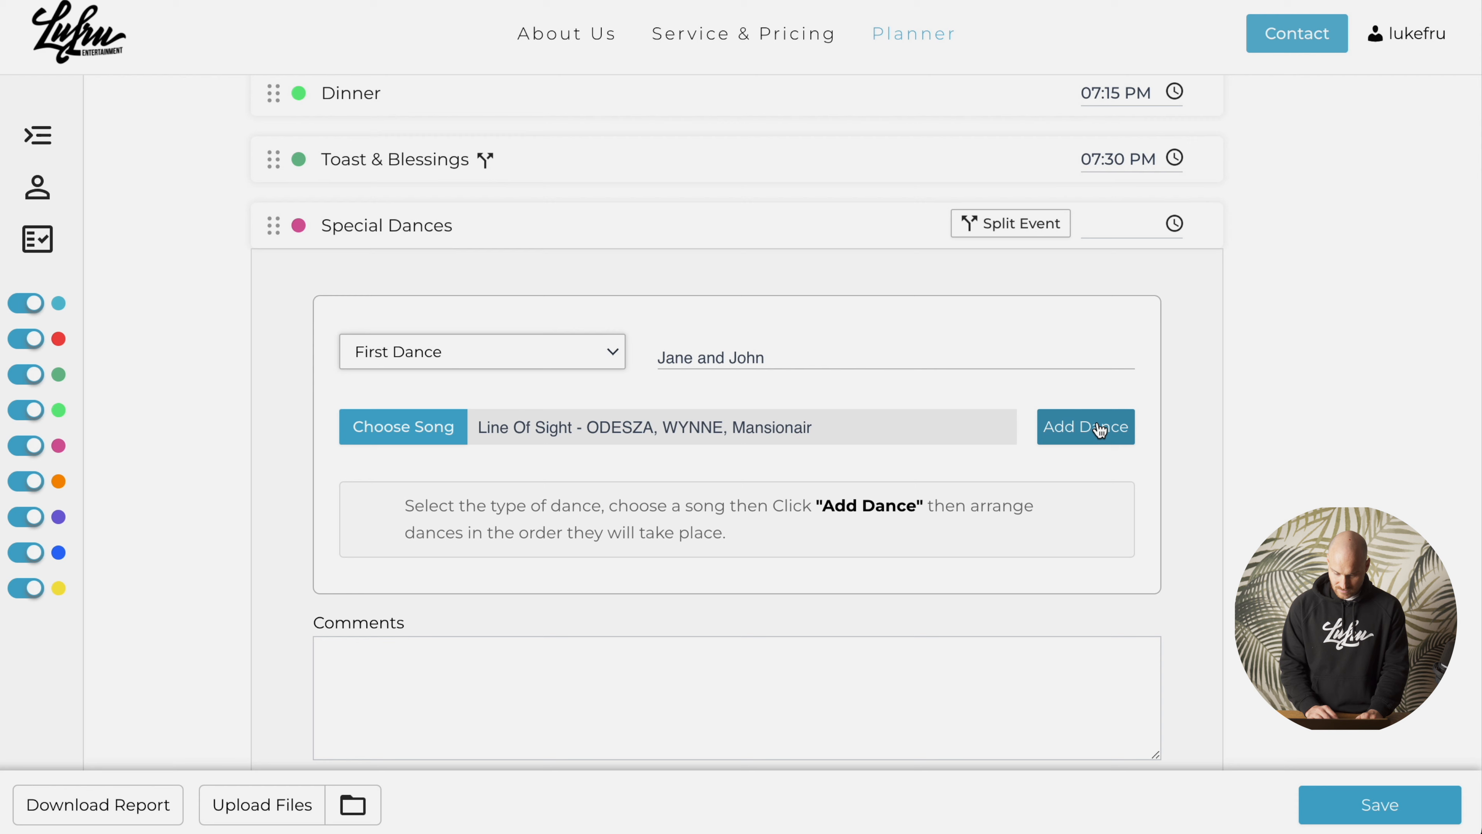
{"action": "left_click", "coordinate": [1087, 427]}
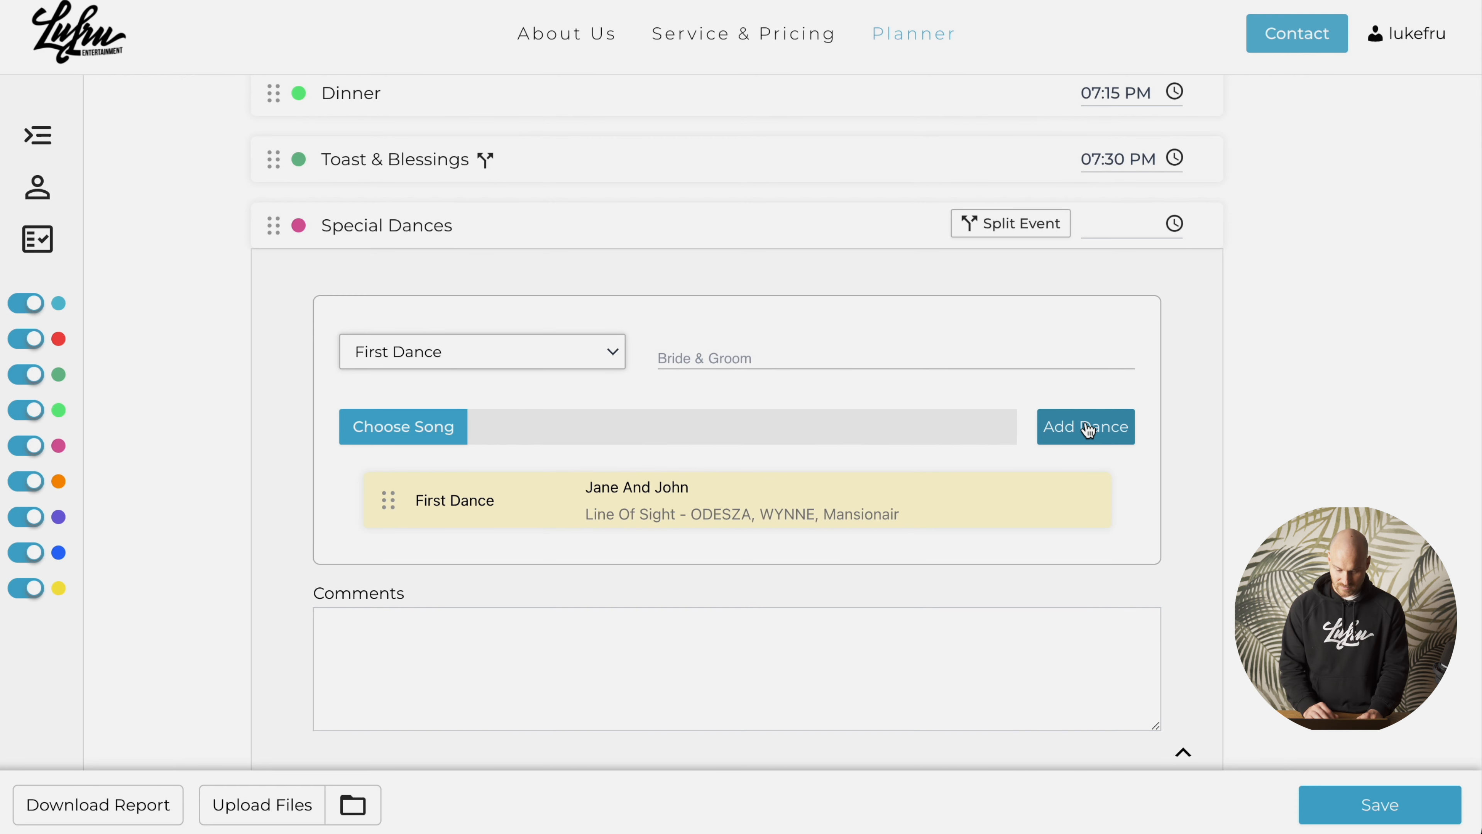
Add a Father Daughter dance with the song Get Loose by T.I., Nelly, leaving the father's name blank.
{"action": "left_click", "coordinate": [537, 366]}
{"action": "left_click", "coordinate": [513, 390]}
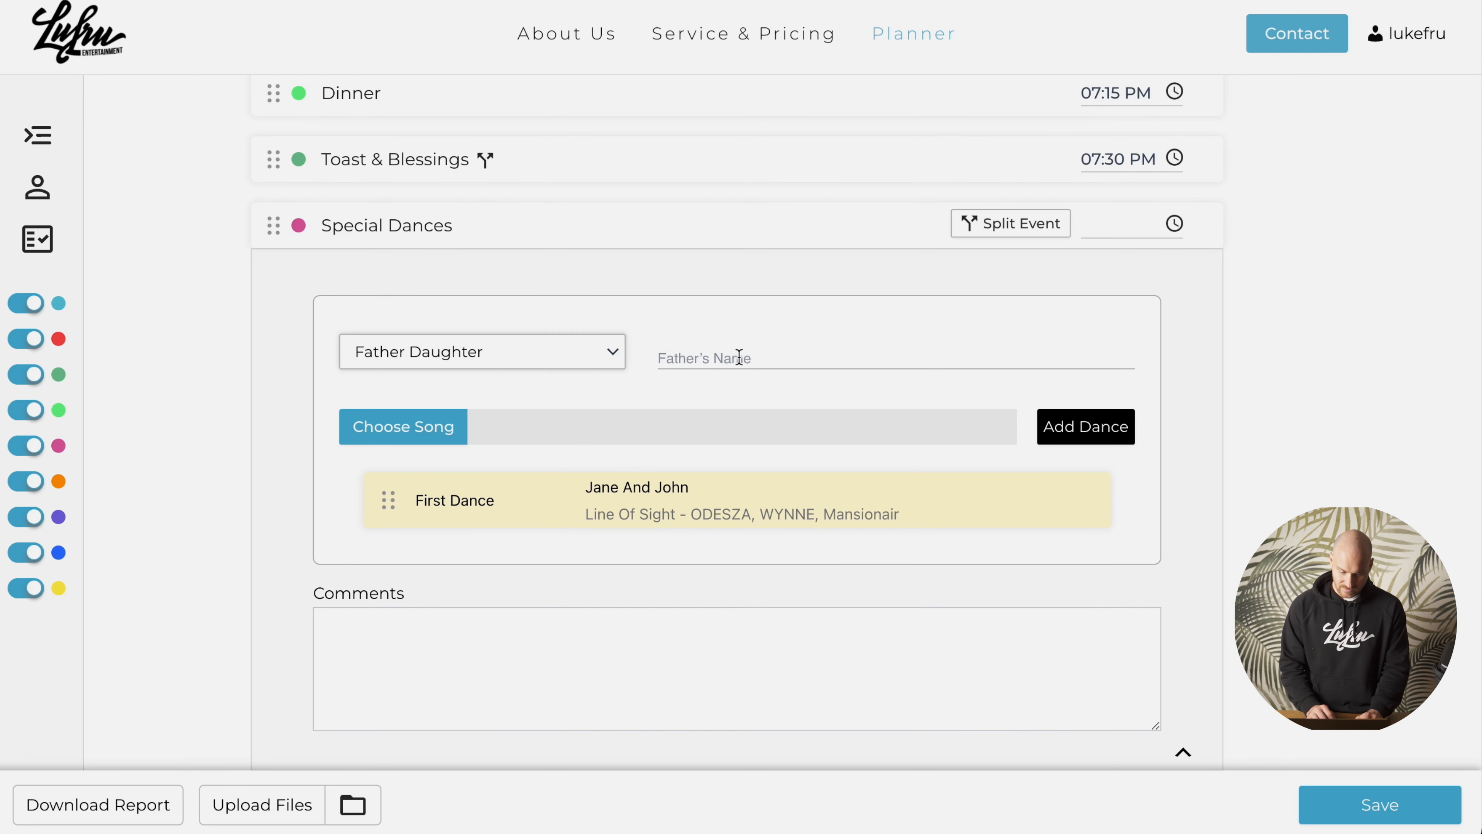
{"action": "left_click", "coordinate": [454, 427]}
{"action": "scroll", "coordinate": [776, 462], "scroll_direction": "down", "scroll_amount": 5}
{"action": "left_click", "coordinate": [774, 460]}
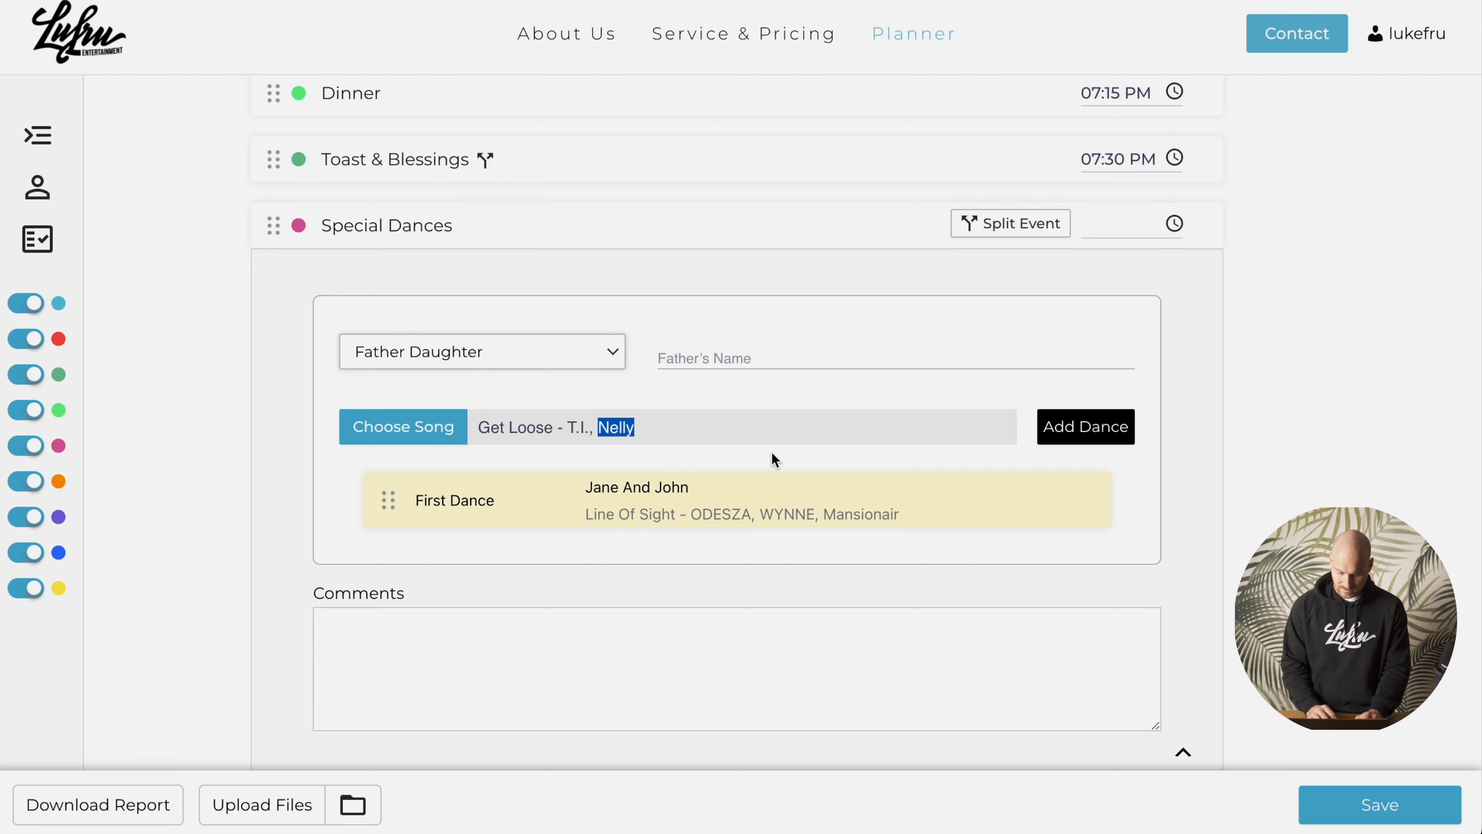
{"action": "left_click", "coordinate": [1086, 427]}
Fill in the father's name on the Father Daughter dance and move that dance above the First Dance.
{"action": "left_click", "coordinate": [1046, 575]}
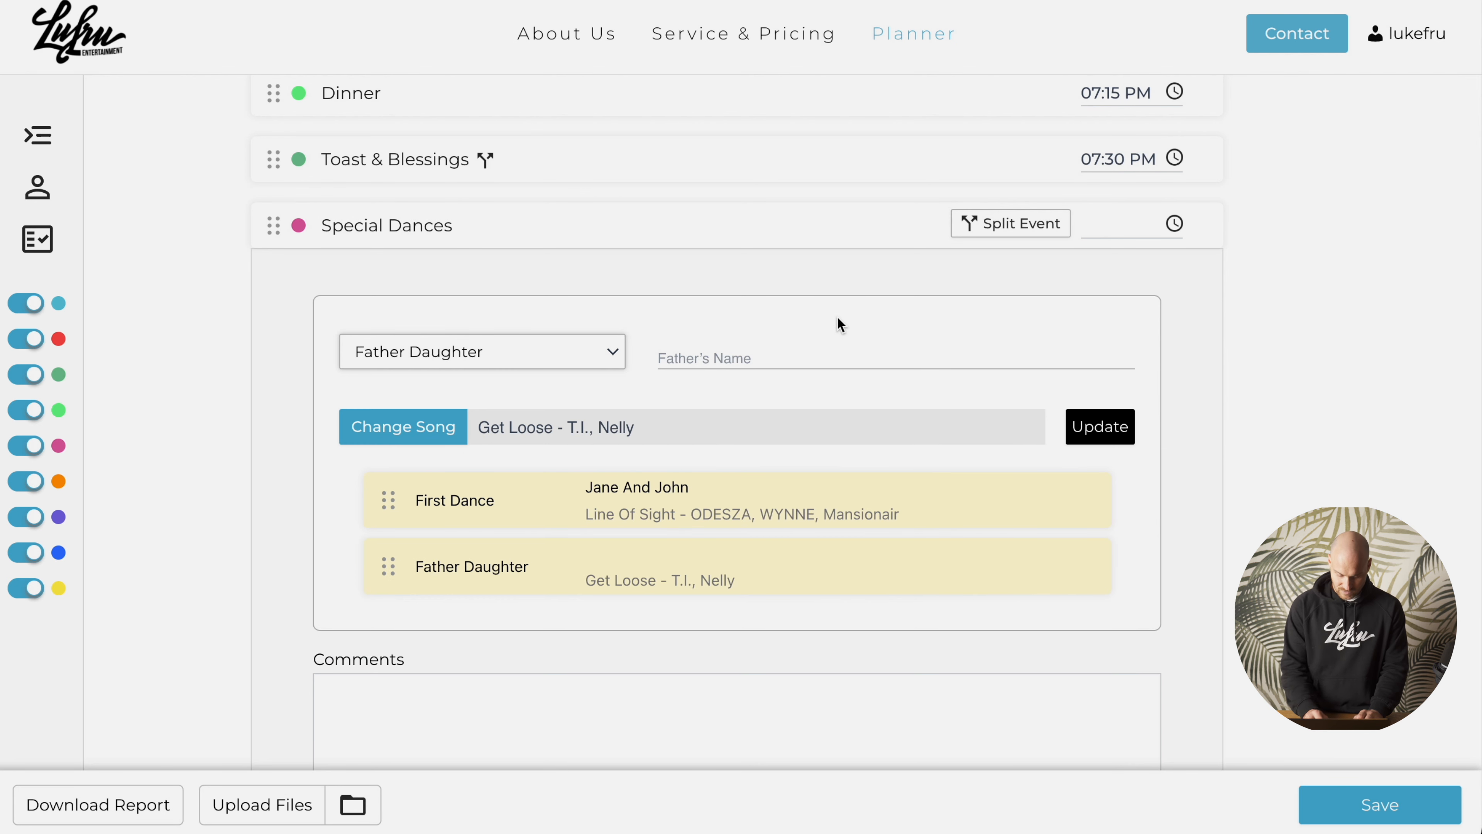
{"action": "type", "text": "gary"}
{"action": "left_click", "coordinate": [1101, 427]}
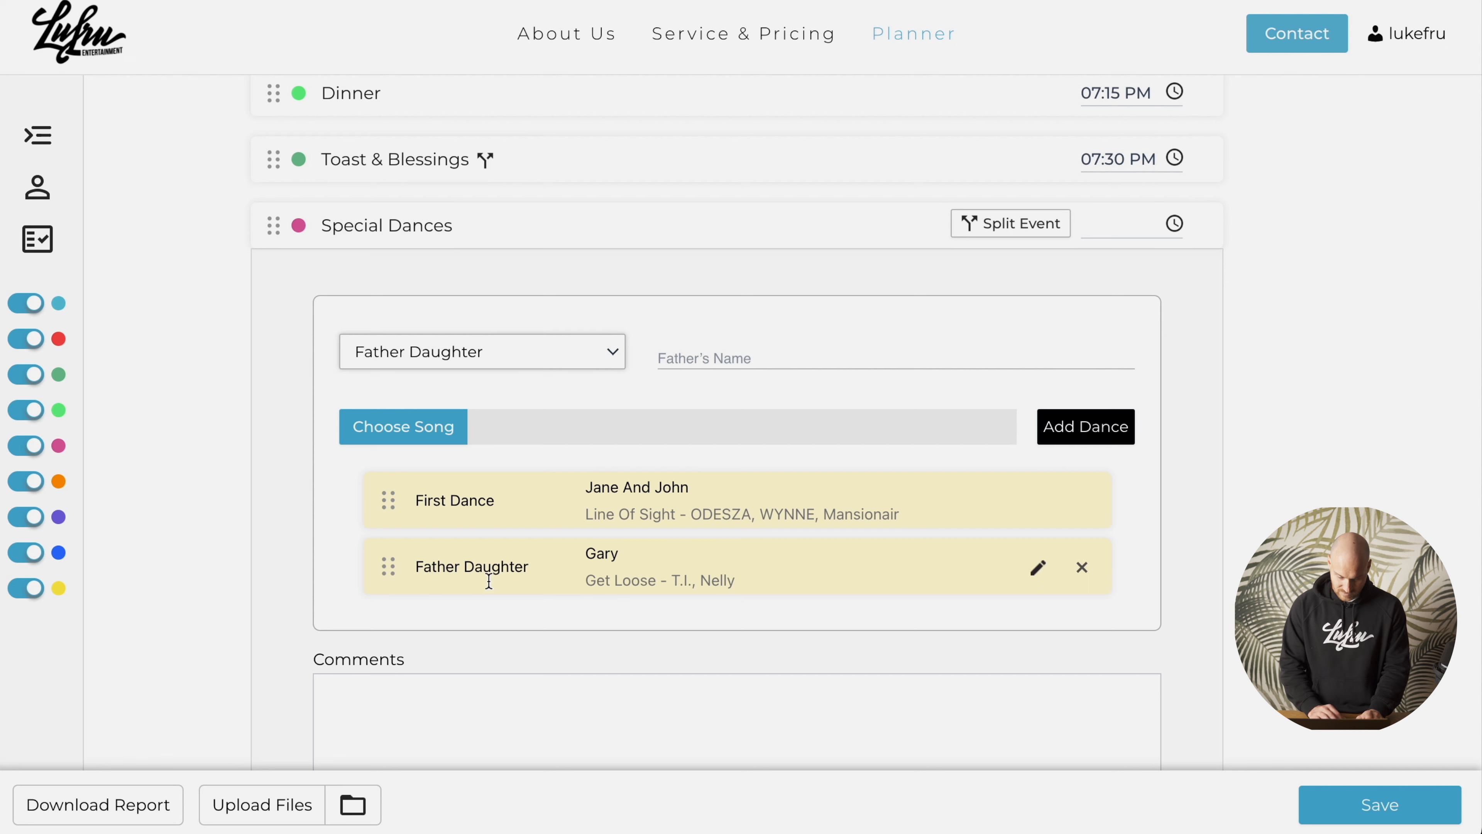
{"action": "left_click_drag", "start_coordinate": [392, 557], "coordinate": [388, 502]}
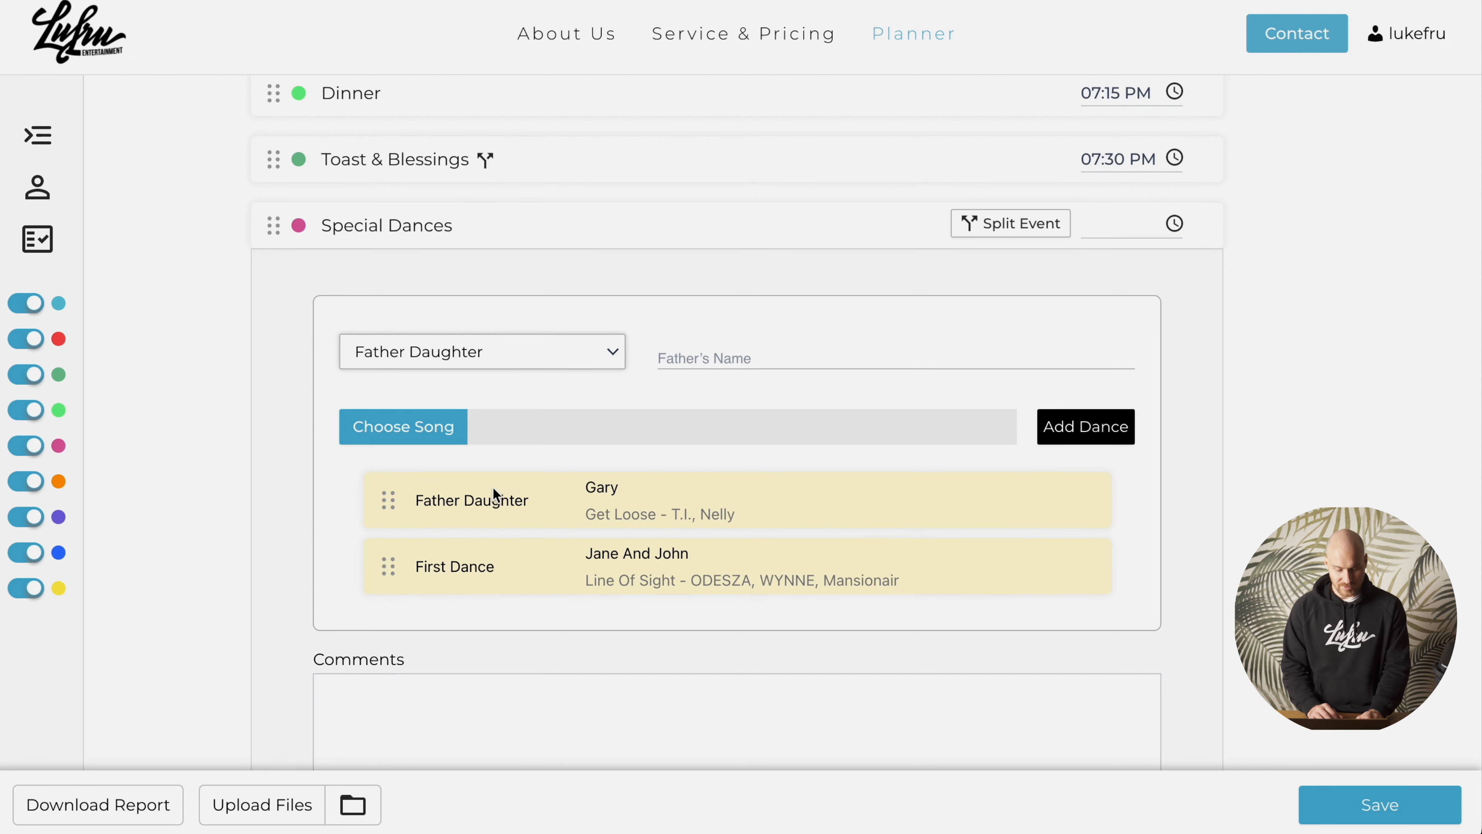
Add a Mother Son dance with the mother's name and Awnaw - All Hooks Up Version by Nappy Roots, Jazze Pha; put First Dance at the top.
{"action": "scroll", "coordinate": [432, 450], "scroll_direction": "down", "scroll_amount": 1}
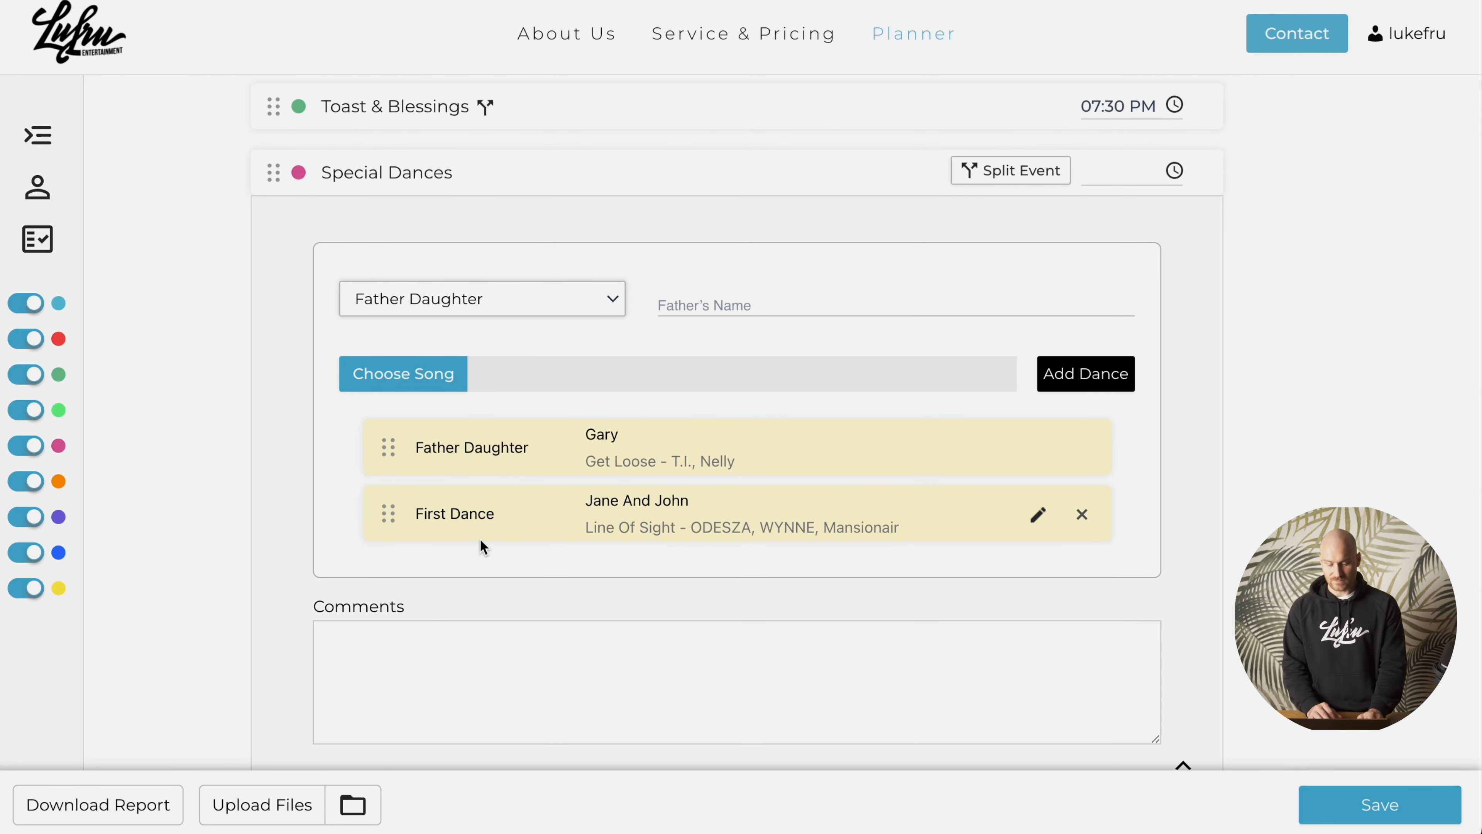
{"action": "left_click", "coordinate": [492, 301]}
{"action": "left_click", "coordinate": [489, 326]}
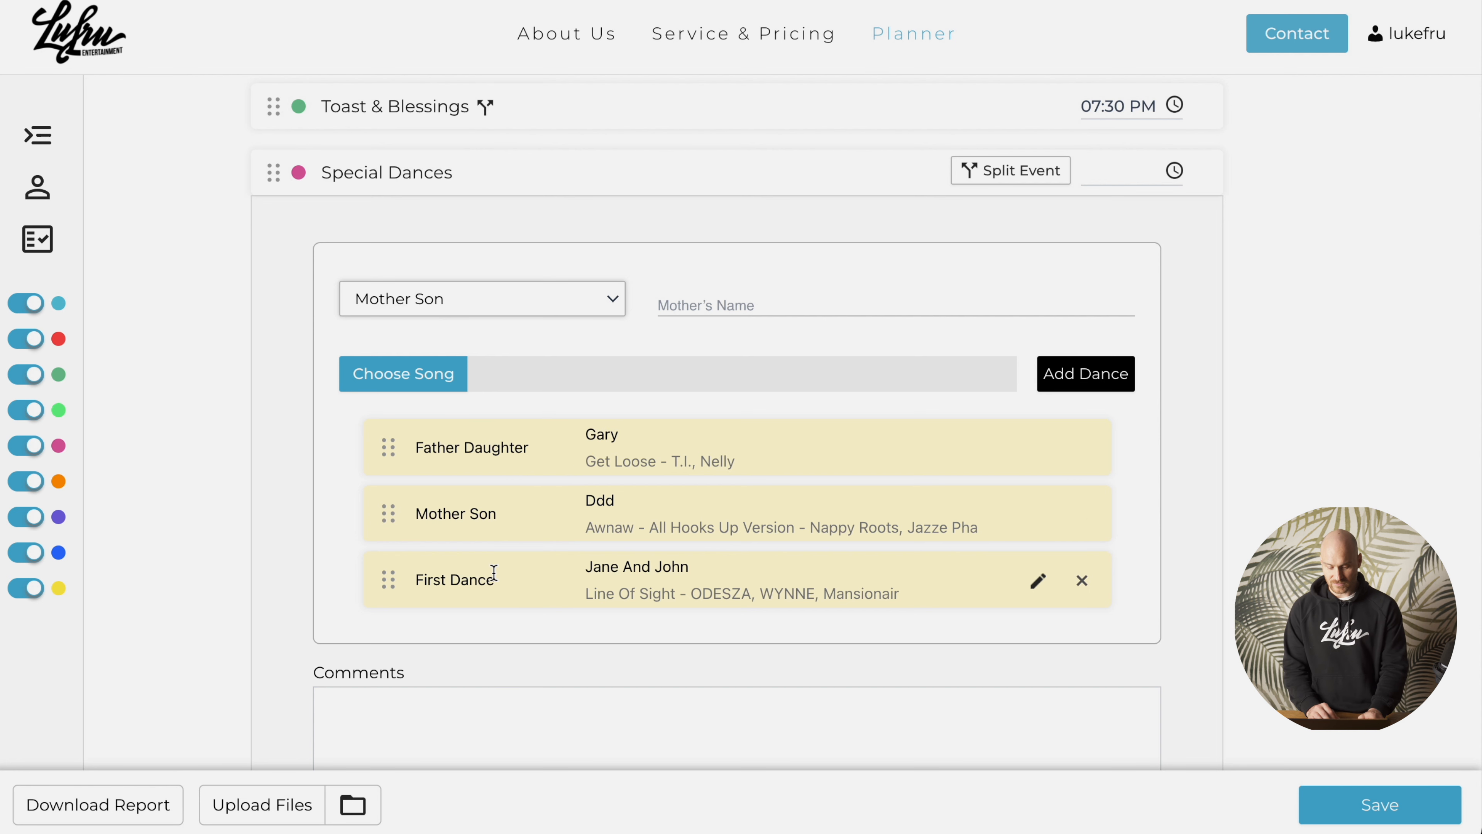
{"action": "left_click_drag", "start_coordinate": [400, 593], "coordinate": [410, 417]}
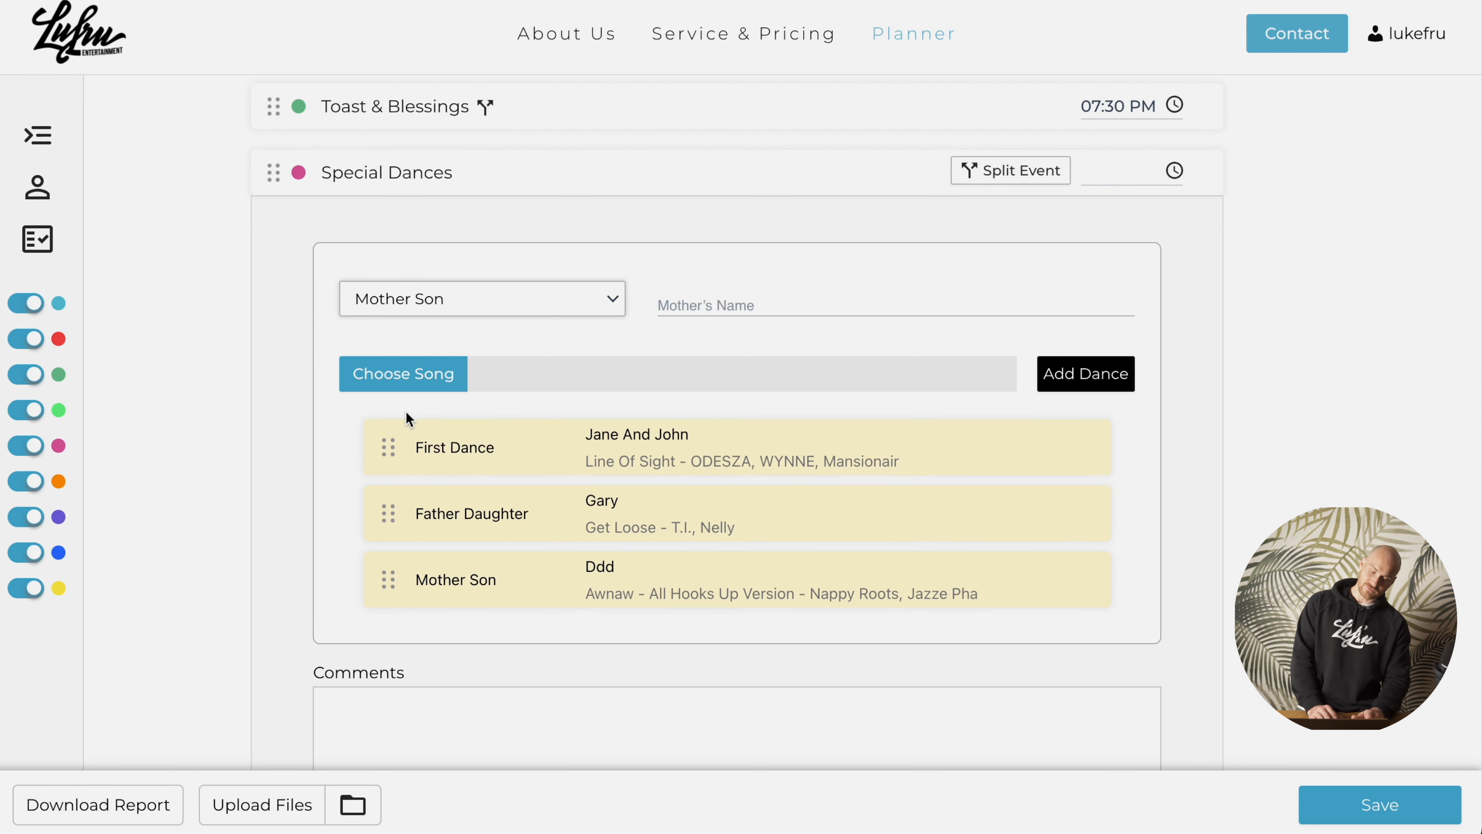
Collapse the Special Dances event and set its time to 07:45 PM.
{"action": "left_click", "coordinate": [496, 192]}
{"action": "left_click", "coordinate": [1121, 391]}
{"action": "type", "text": "7:45"}
{"action": "key", "text": "Return"}
Look over the Dancing event's fields, its genre choices, and the suggested playlists and songs available for it.
{"action": "left_click", "coordinate": [572, 474]}
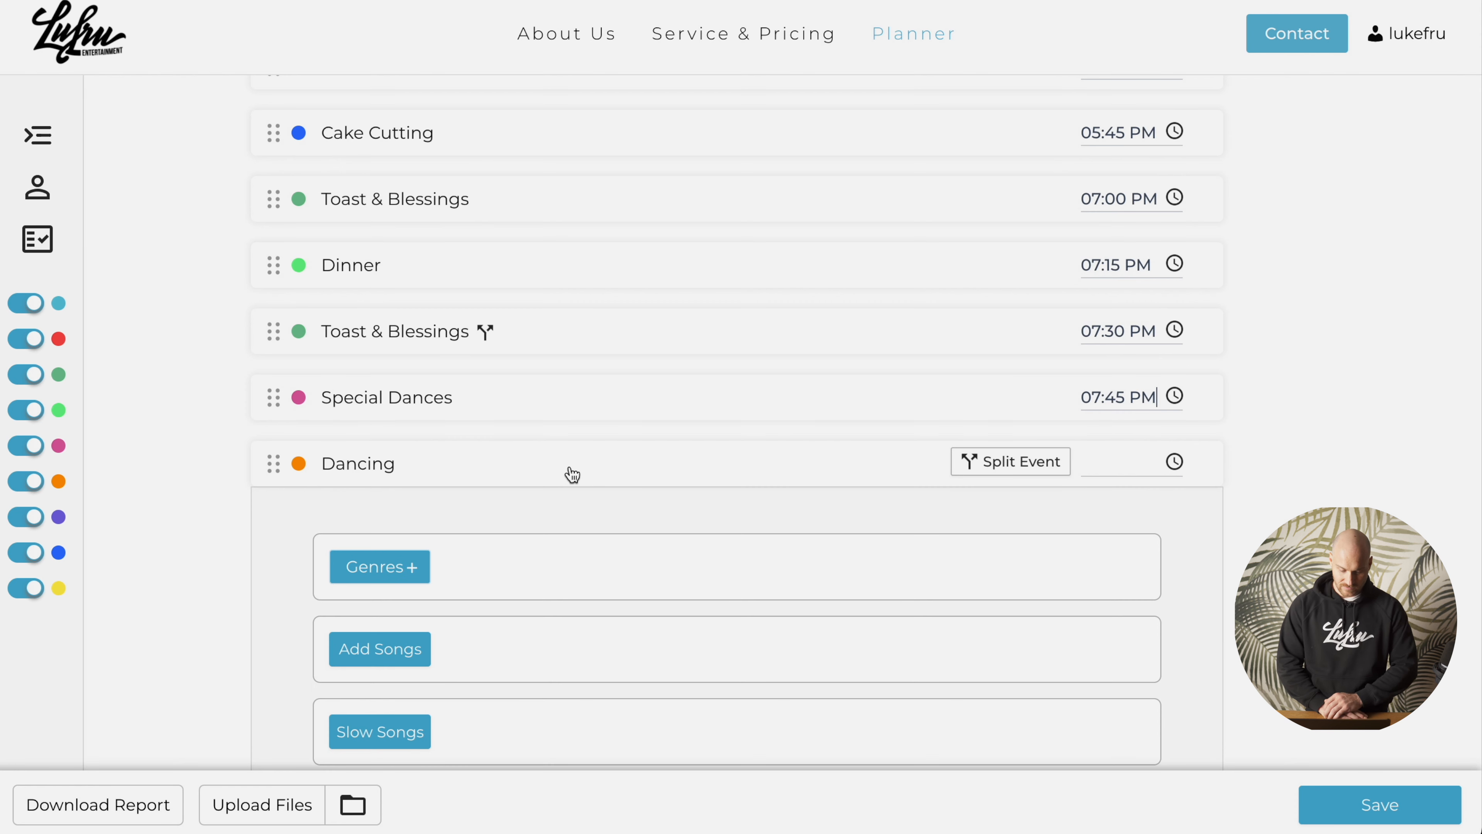
{"action": "scroll", "coordinate": [572, 474], "scroll_direction": "down", "scroll_amount": 4}
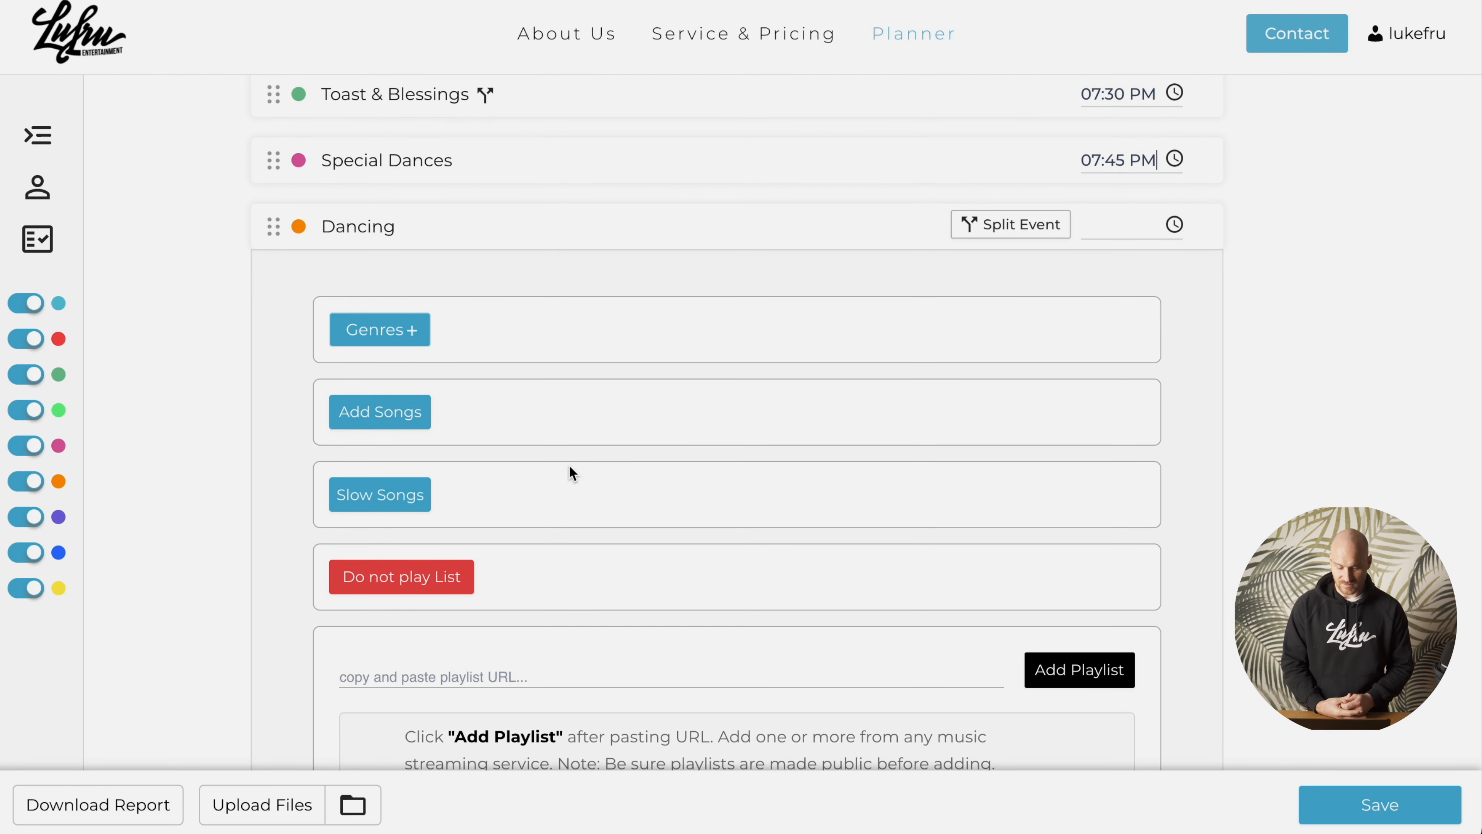
{"action": "scroll", "coordinate": [569, 467], "scroll_direction": "down", "scroll_amount": 2}
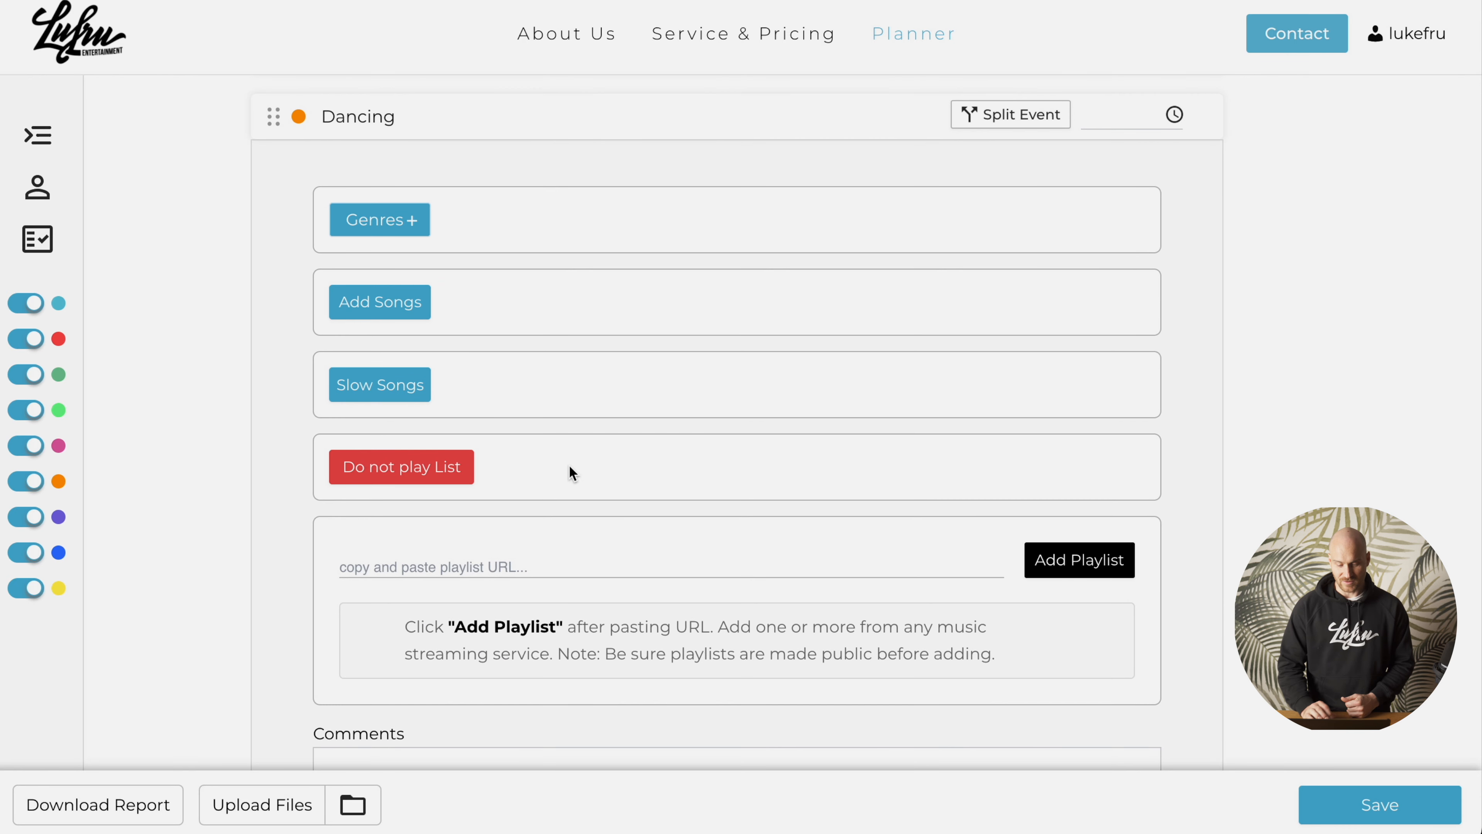
{"action": "left_click", "coordinate": [405, 224]}
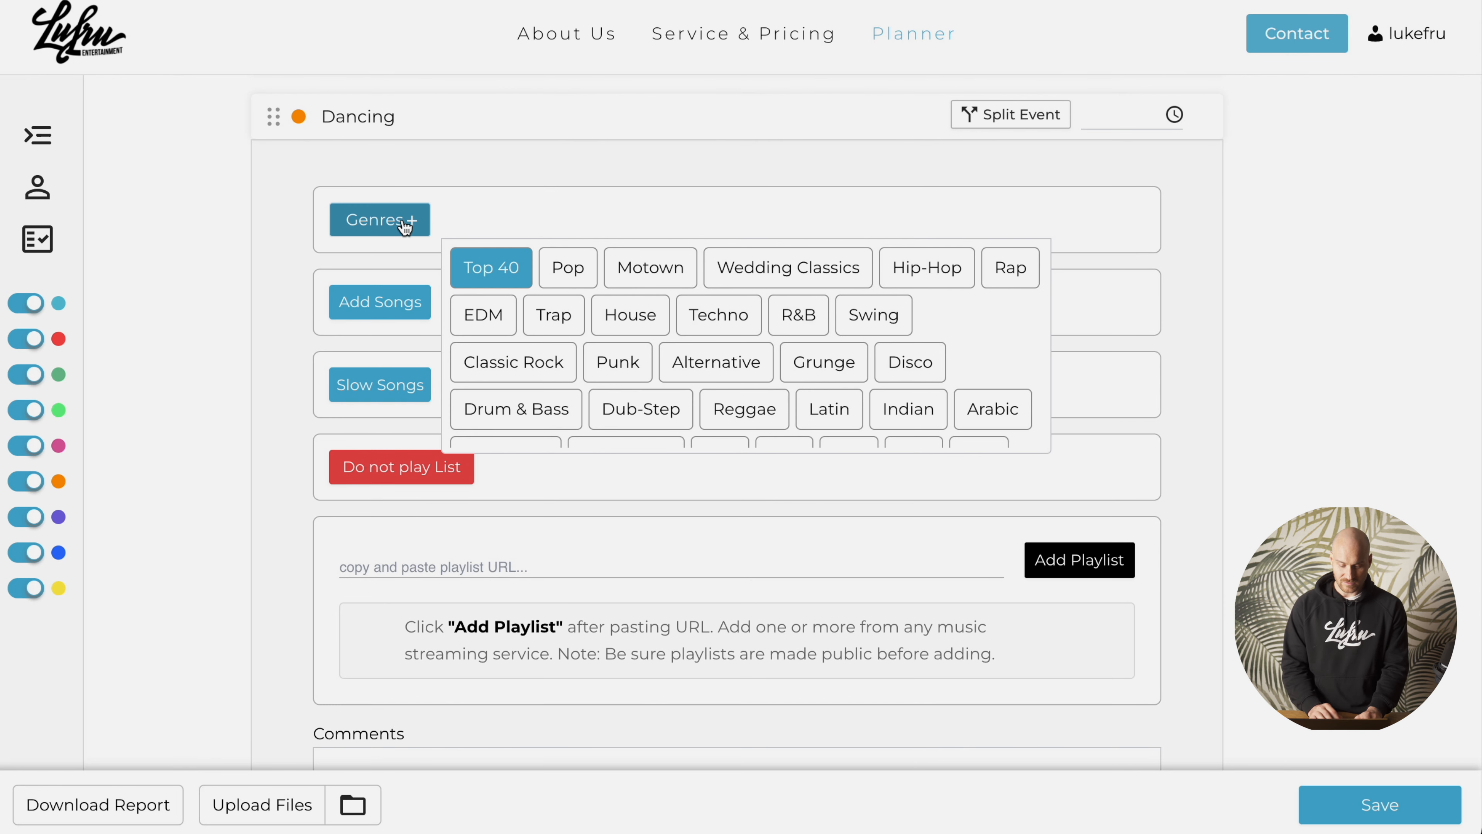
{"action": "scroll", "coordinate": [685, 331], "scroll_direction": "down", "scroll_amount": 1}
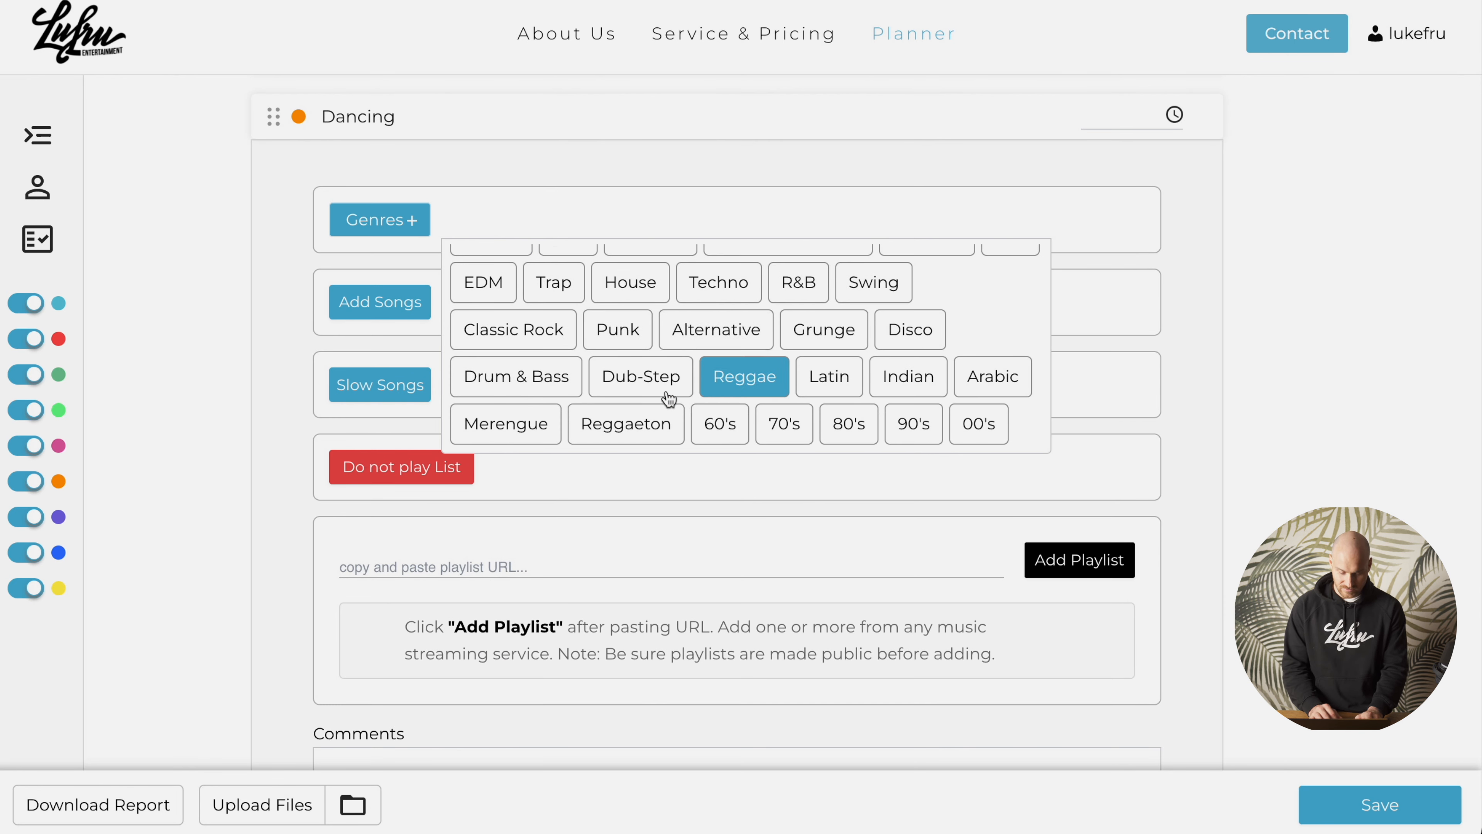
{"action": "scroll", "coordinate": [671, 374], "scroll_direction": "up", "scroll_amount": 1}
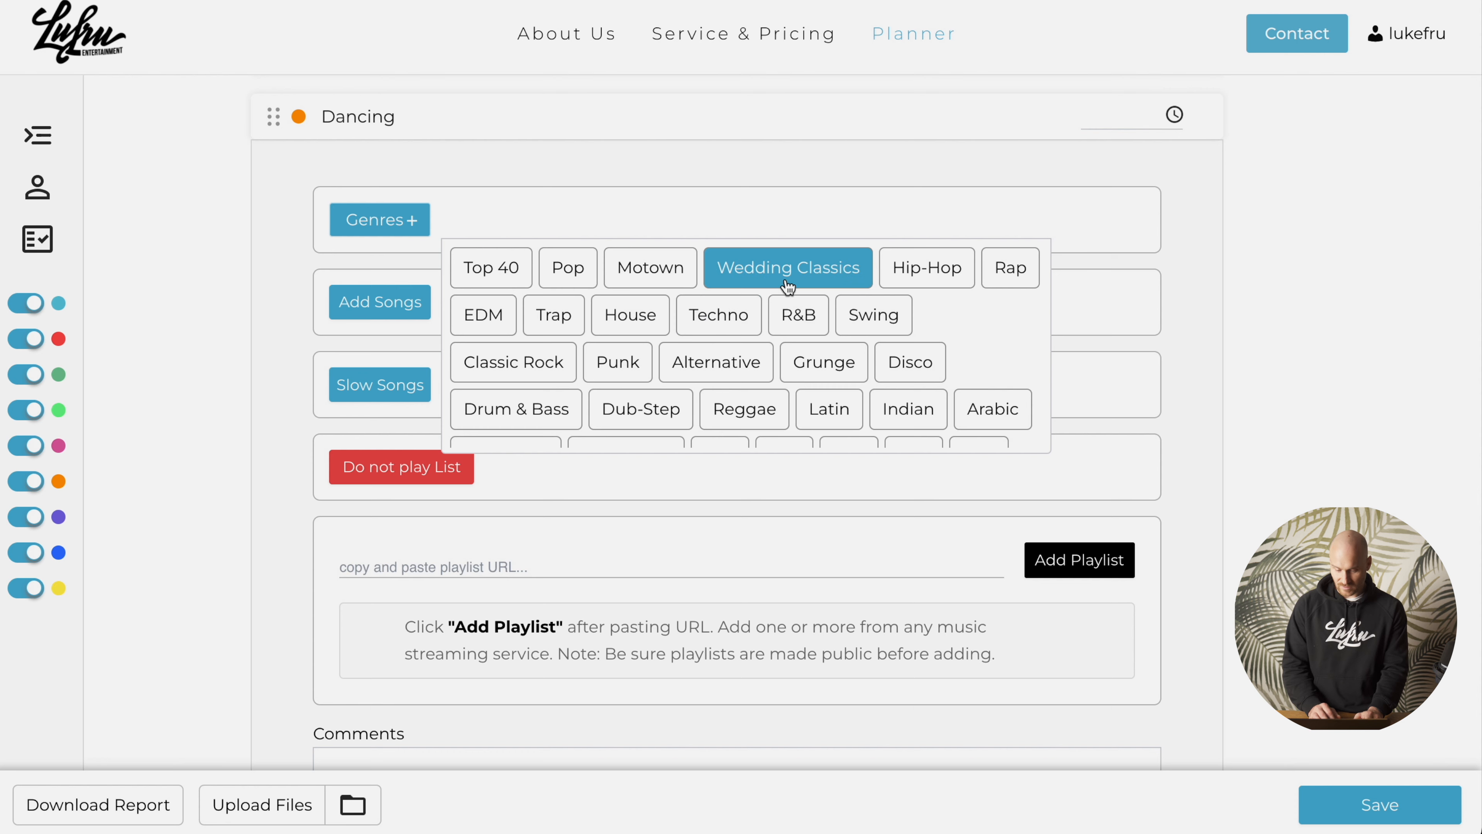
{"action": "left_click", "coordinate": [408, 284]}
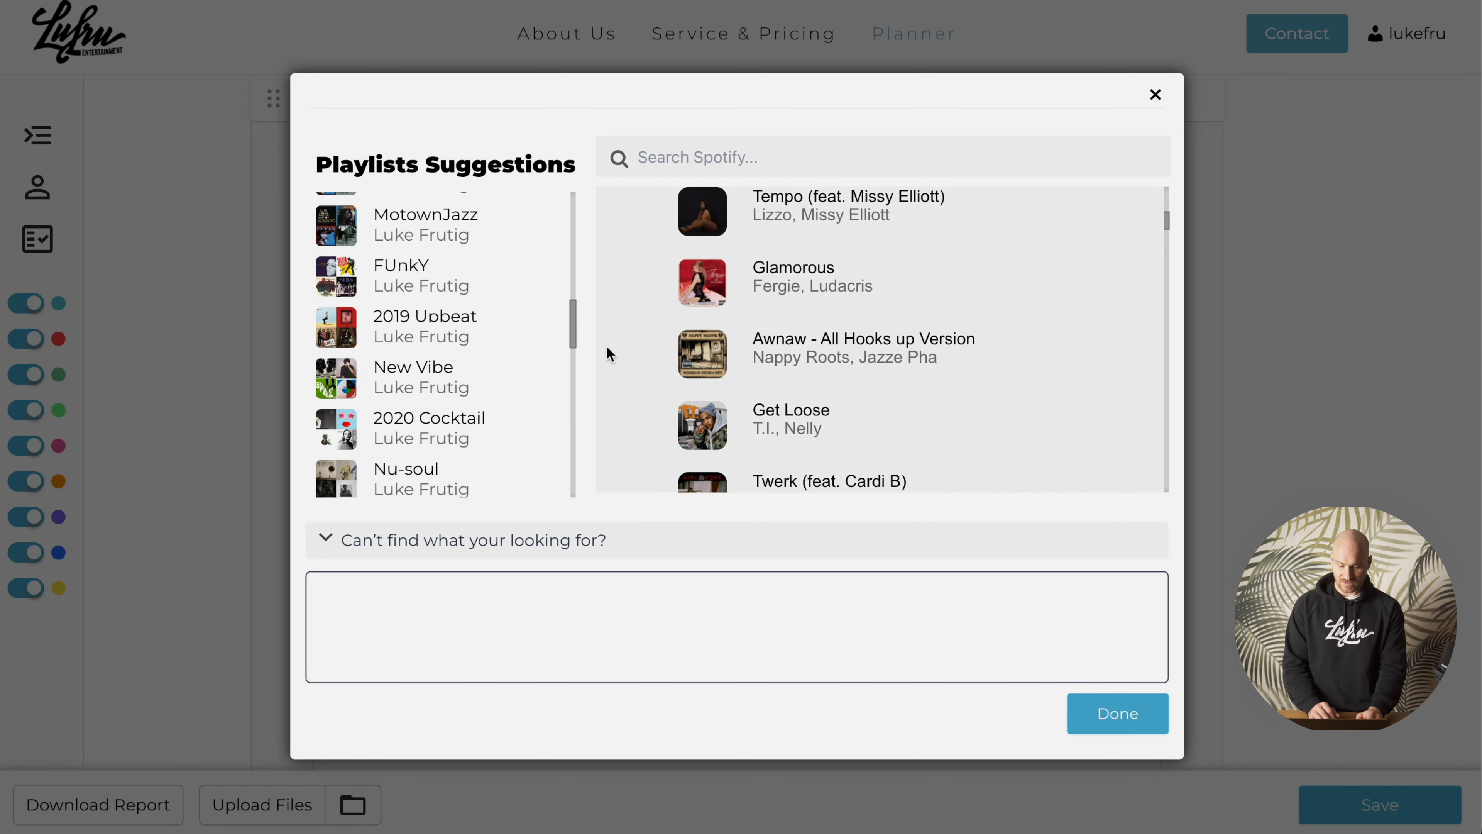
{"action": "scroll", "coordinate": [379, 417], "scroll_direction": "down", "scroll_amount": 5}
{"action": "scroll", "coordinate": [489, 387], "scroll_direction": "up", "scroll_amount": 7}
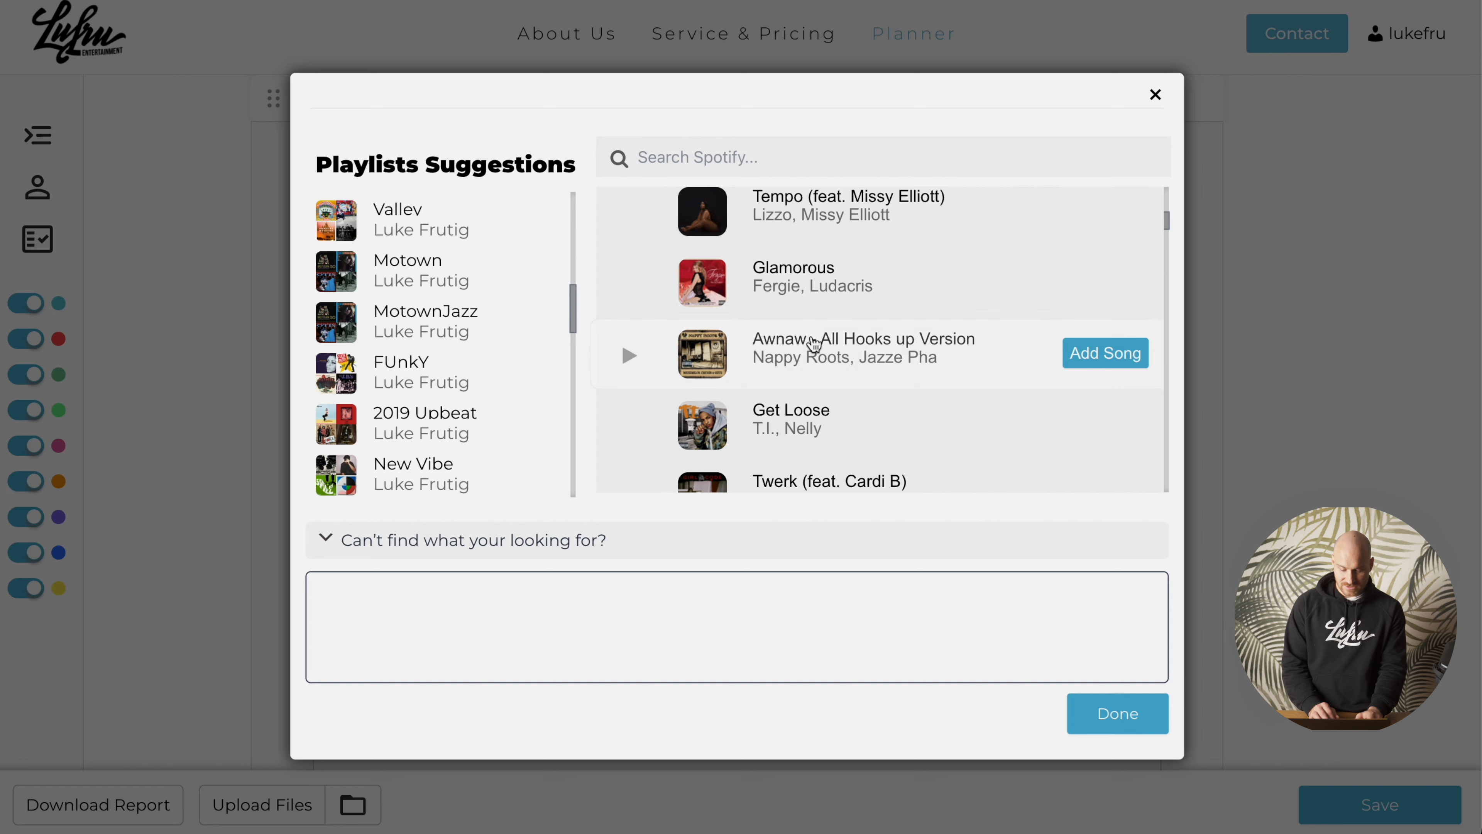
{"action": "scroll", "coordinate": [814, 345], "scroll_direction": "down", "scroll_amount": 4}
{"action": "left_click", "coordinate": [1155, 94]}
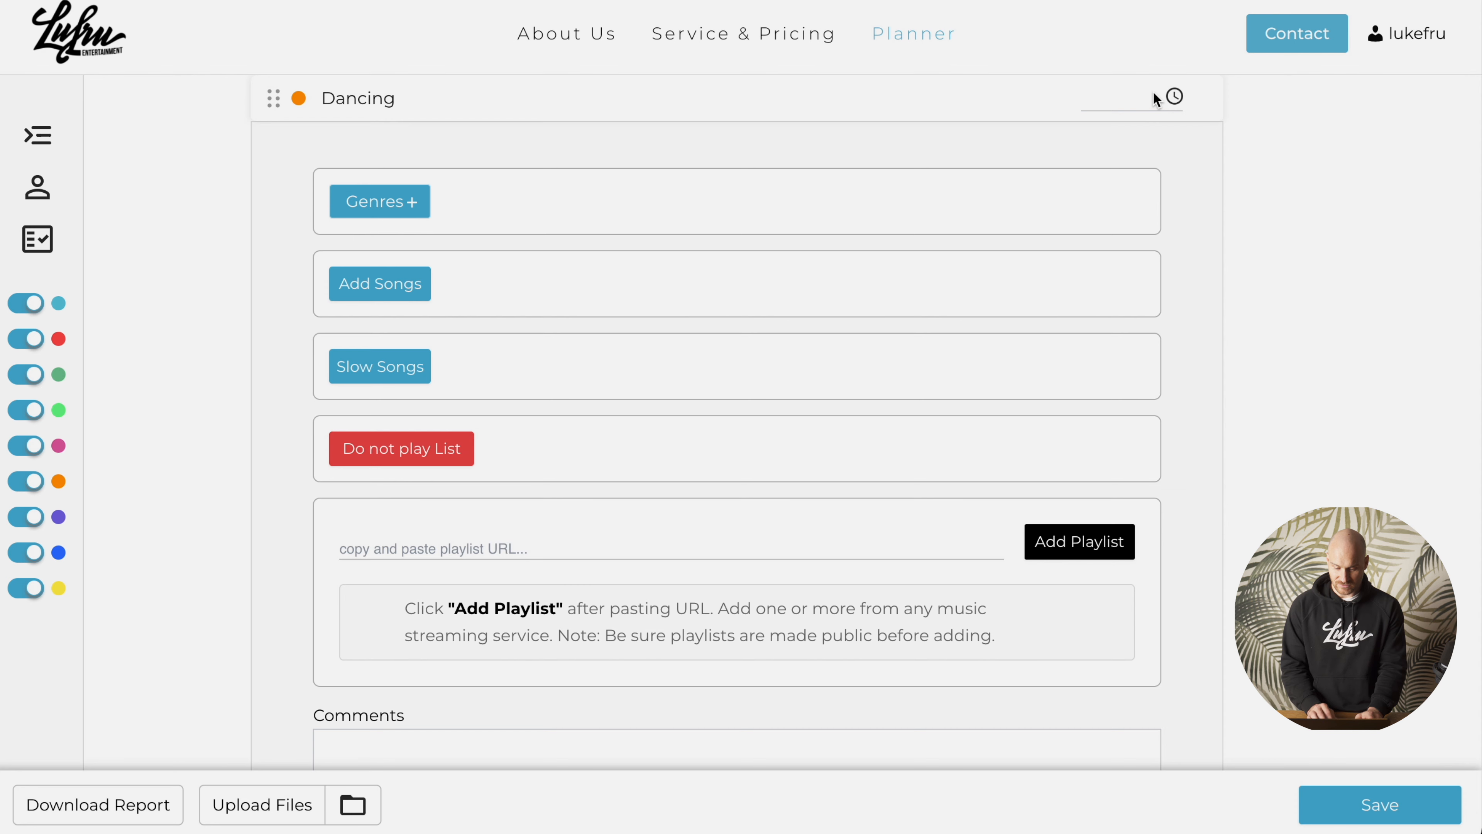
{"action": "type", "text": "https://open.spotify.com/playlist/0sHlaz1eFpOgEvSwKean1G?si=ff34c2530e2a4d40"}
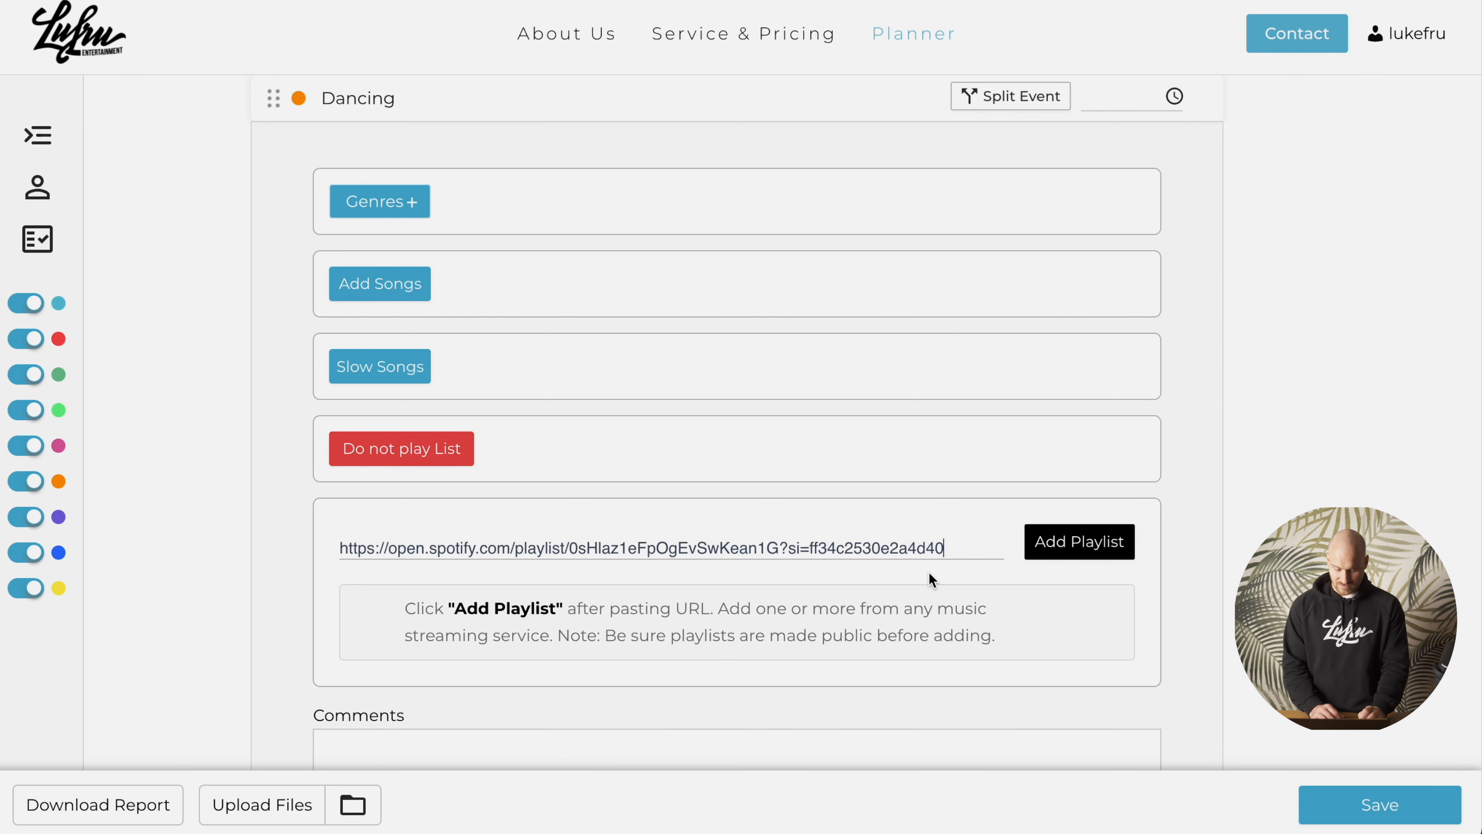
{"action": "left_click", "coordinate": [1066, 545]}
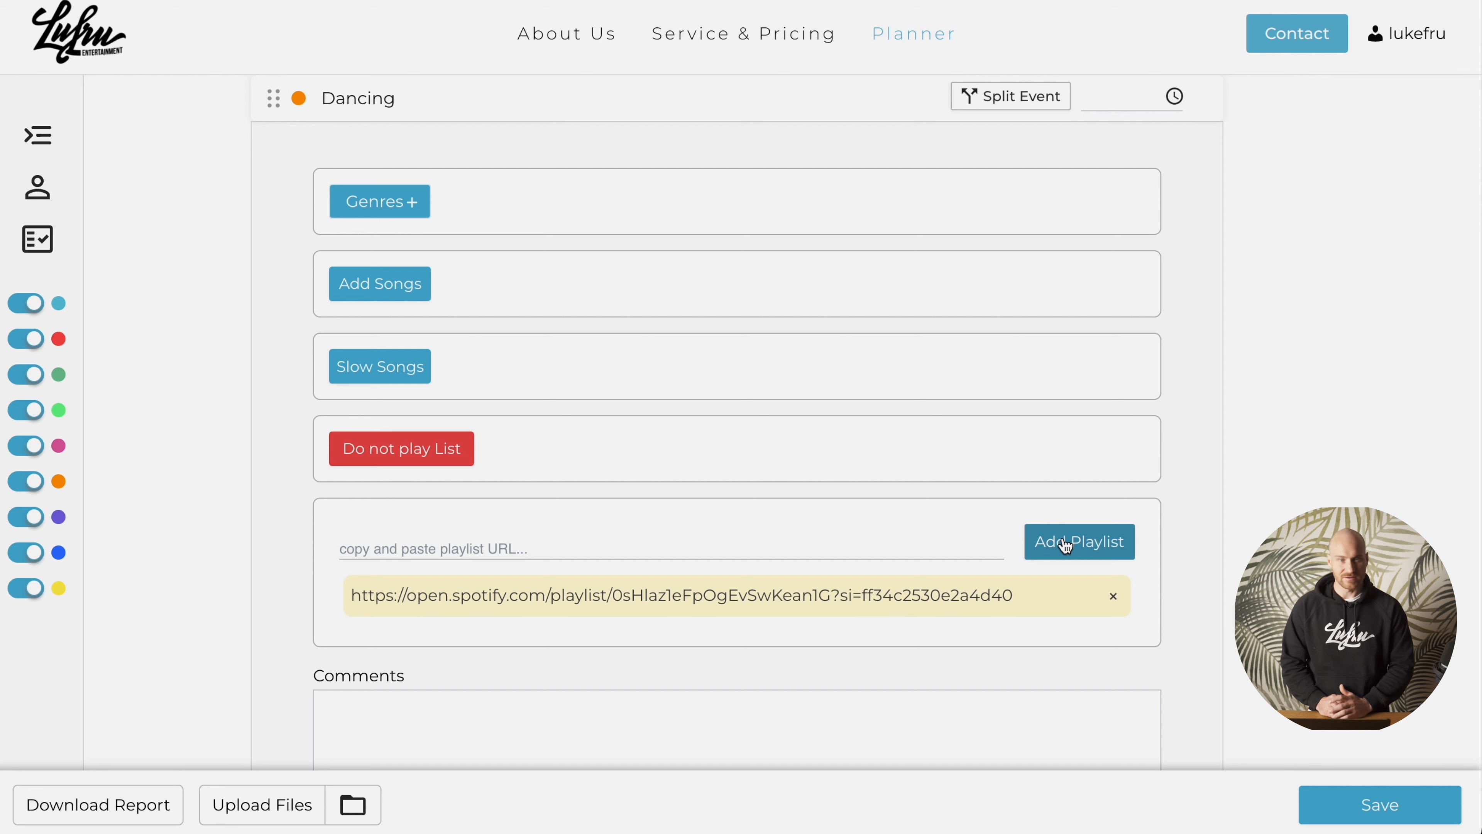
{"action": "left_click", "coordinate": [407, 364]}
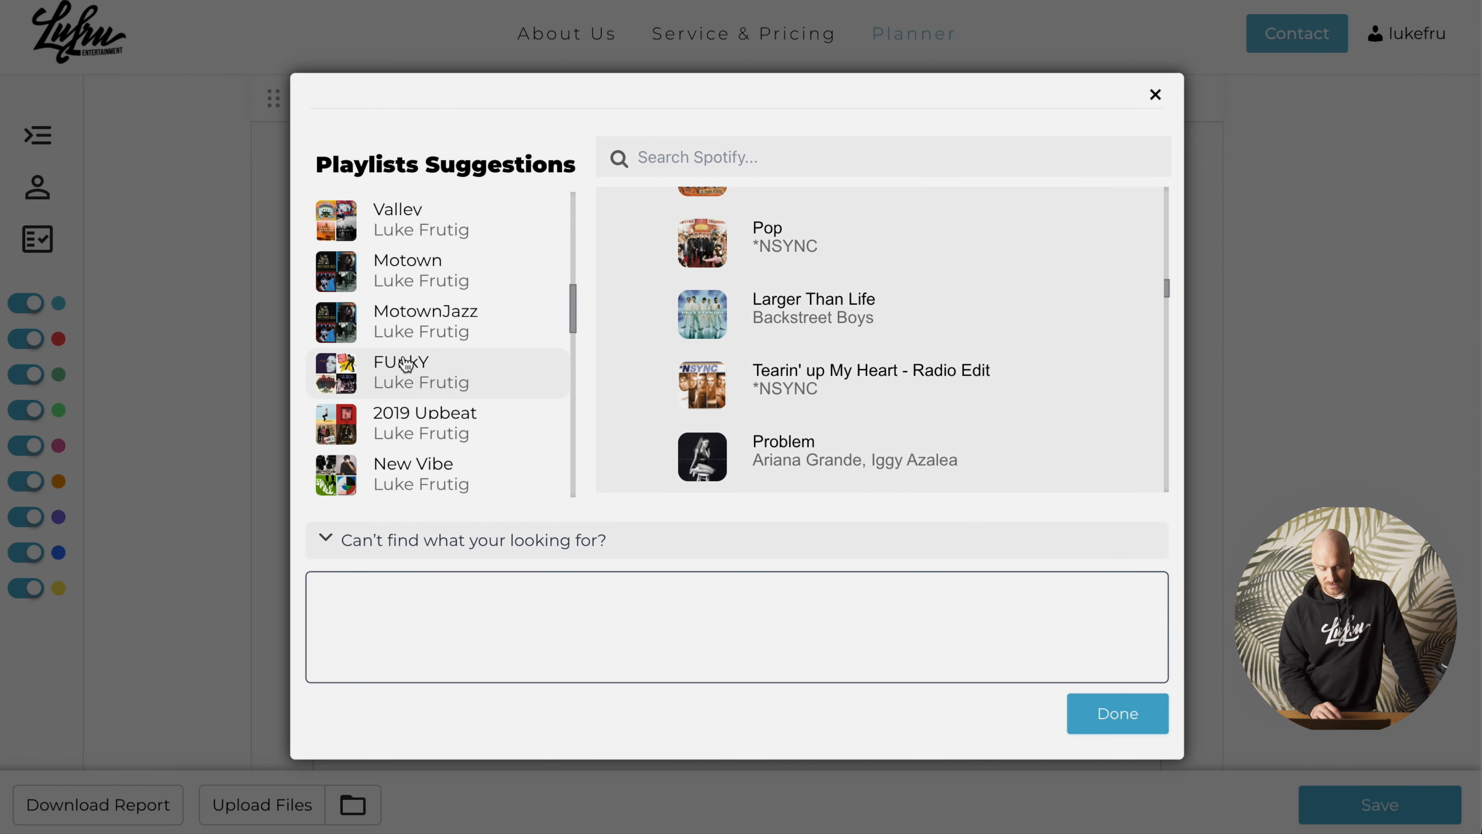
{"action": "left_click", "coordinate": [1155, 95]}
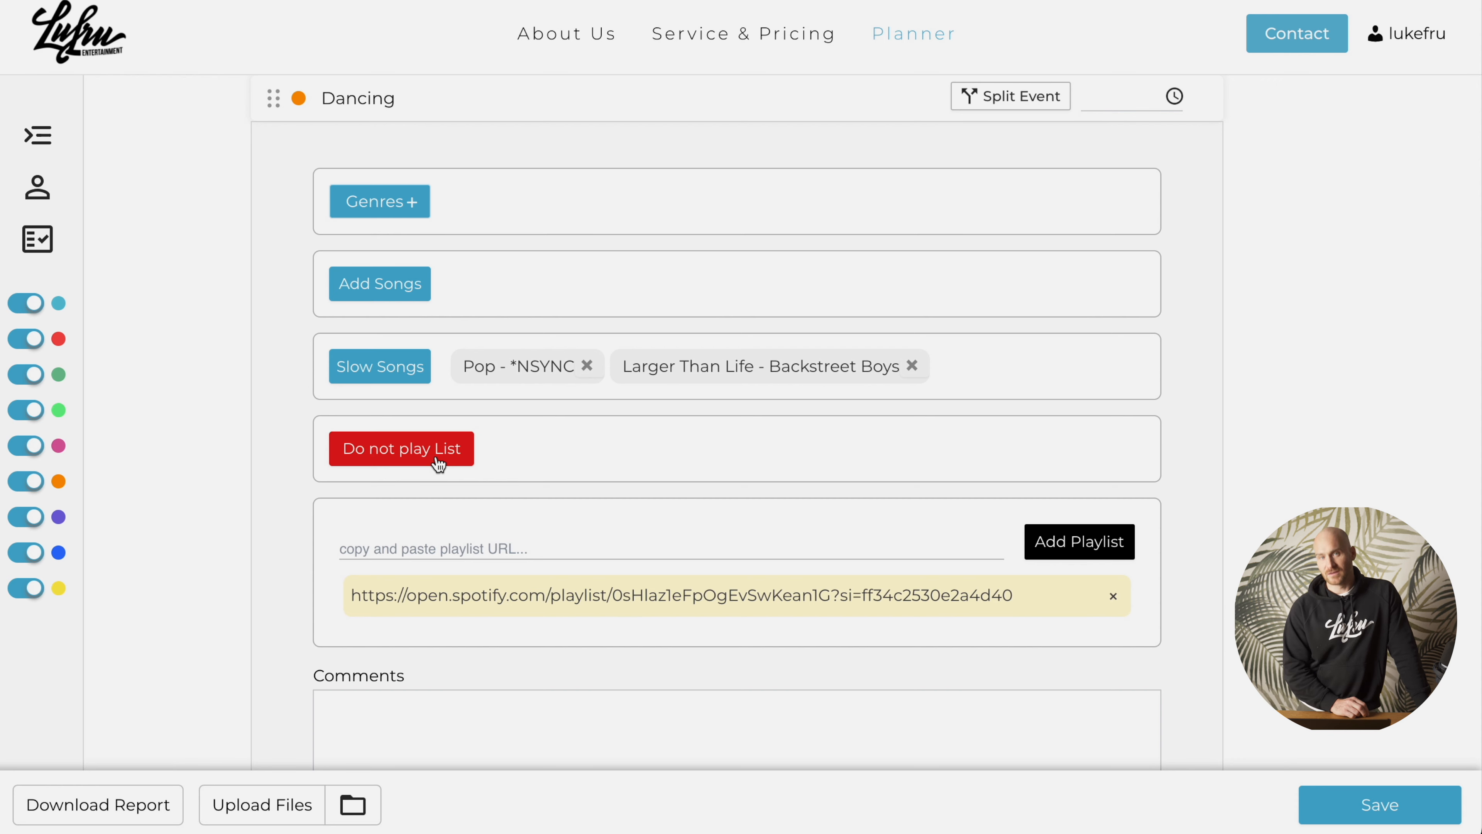
Put Cha Cha Slide by Mr. C, Y.M.C.A. by Village People, Cupid Shuffle by Cupid and Uptown Funk by Mark Ronson, Bruno Mars on the do-not-play list.
{"action": "left_click", "coordinate": [439, 464]}
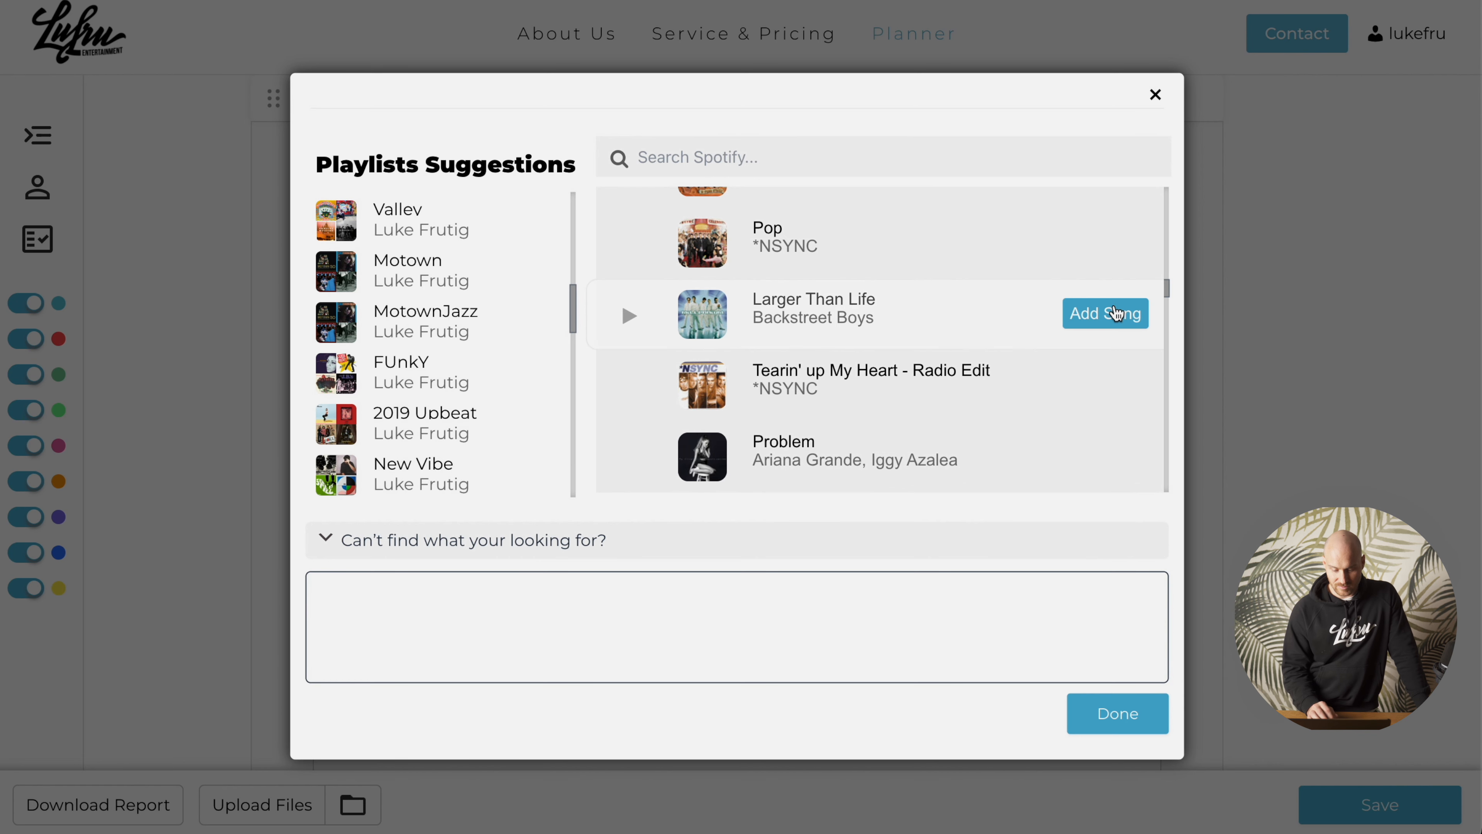
{"action": "scroll", "coordinate": [992, 351], "scroll_direction": "down", "scroll_amount": 5}
{"action": "type", "text": "cha"}
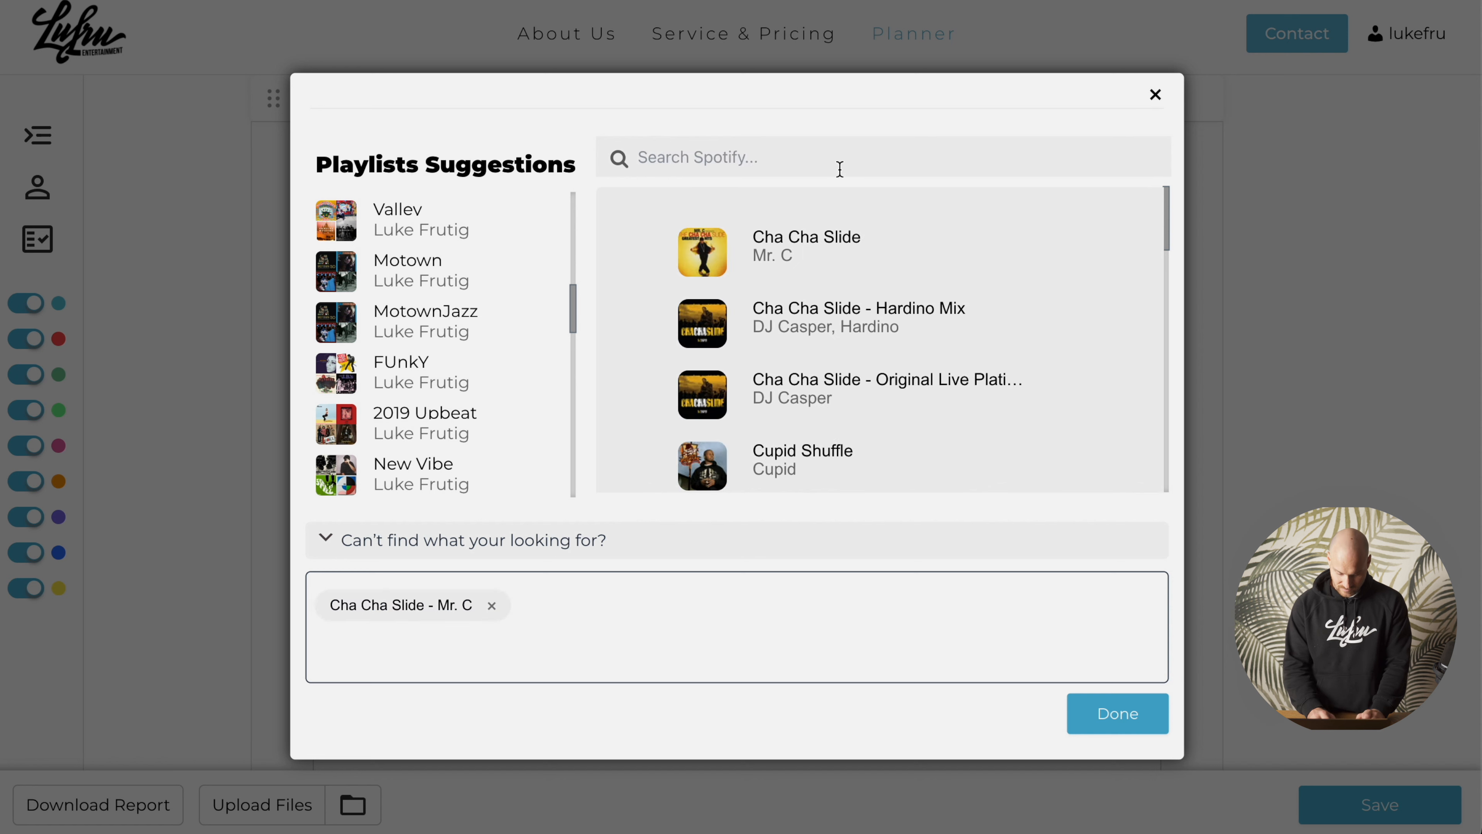
{"action": "type", "text": "ymca"}
{"action": "key", "text": "Return"}
{"action": "type", "text": "cupid"}
{"action": "key", "text": "Return"}
{"action": "type", "text": "uptown"}
{"action": "key", "text": "Return"}
{"action": "left_click", "coordinate": [1101, 712]}
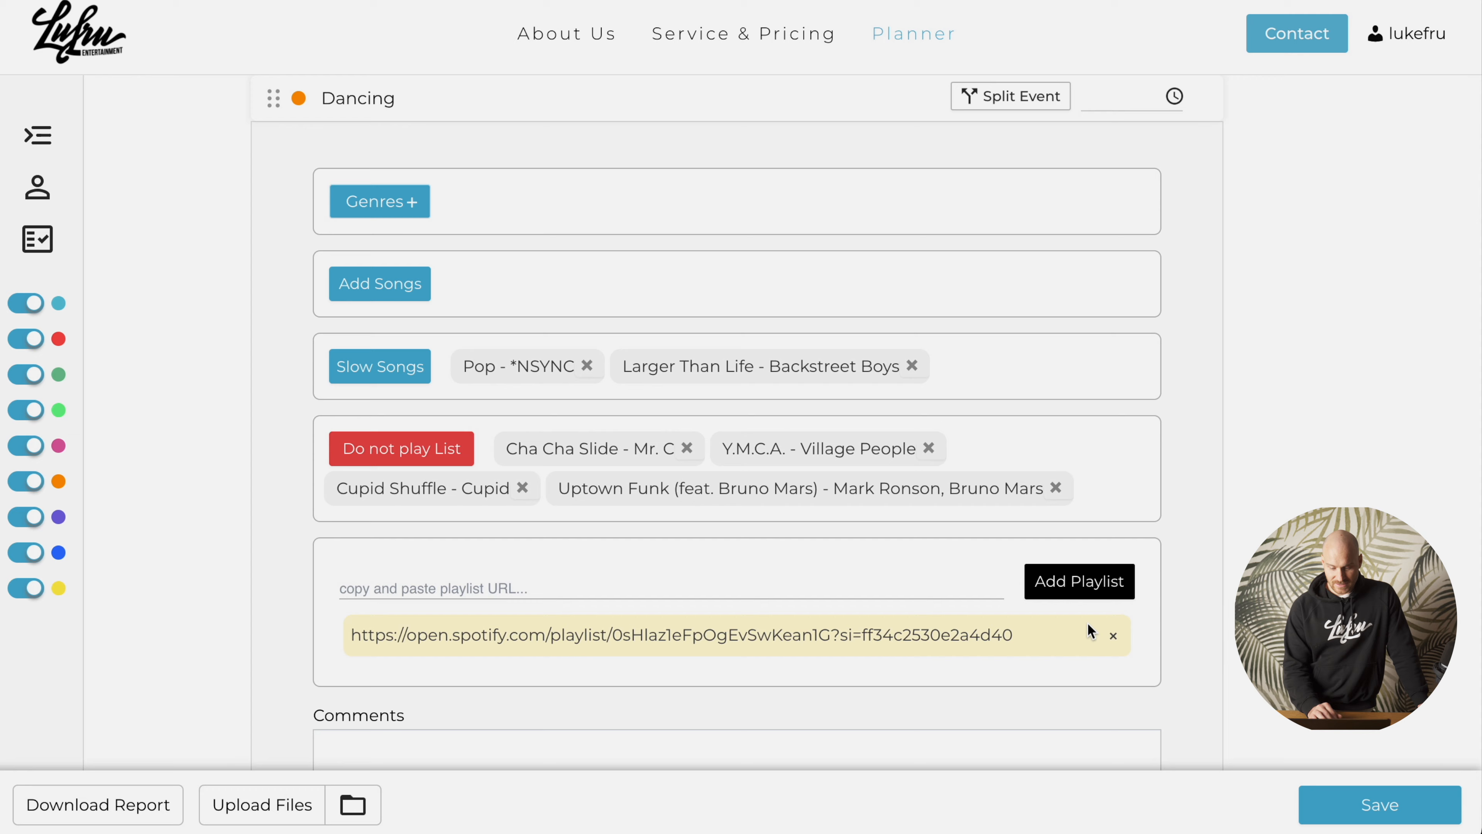
Collapse the open event details and switch off the Bouquet & Garter event in the timeline.
{"action": "scroll", "coordinate": [1267, 408], "scroll_direction": "down", "scroll_amount": 2}
{"action": "left_click", "coordinate": [813, 712]}
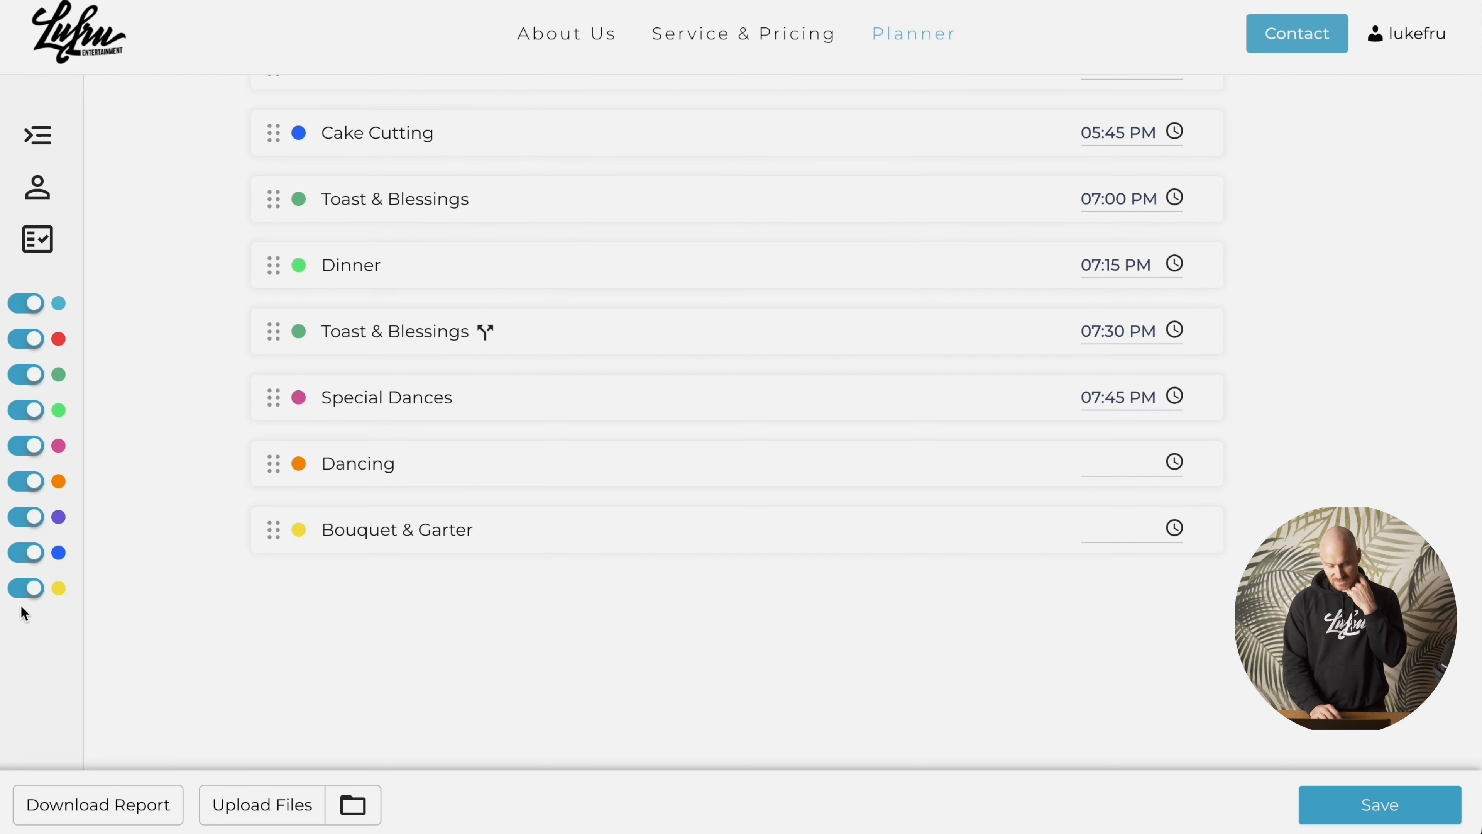
{"action": "left_click", "coordinate": [26, 588]}
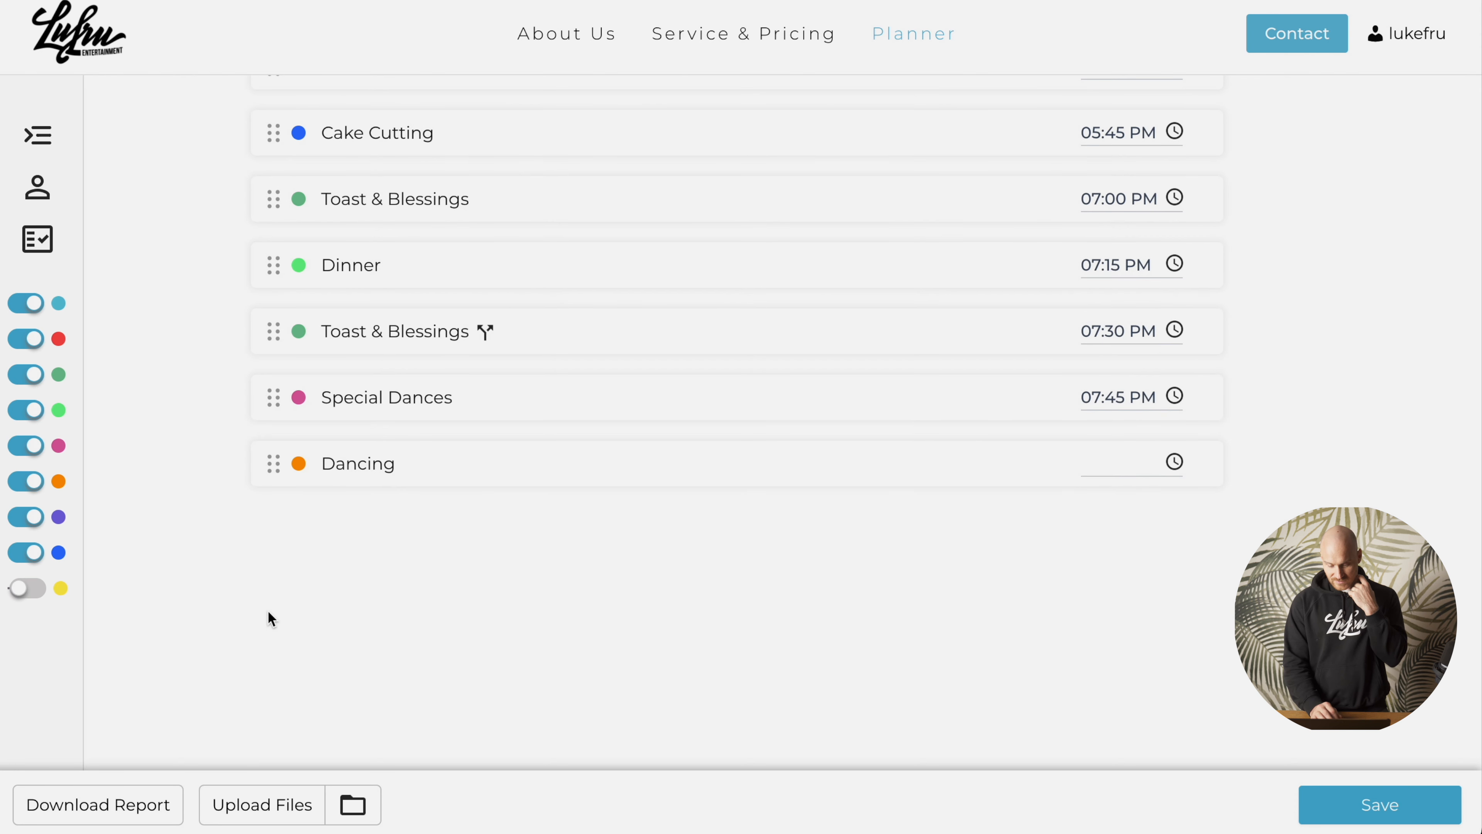
Open the file picker for uploading files and cancel it without choosing a file.
{"action": "left_click", "coordinate": [272, 818]}
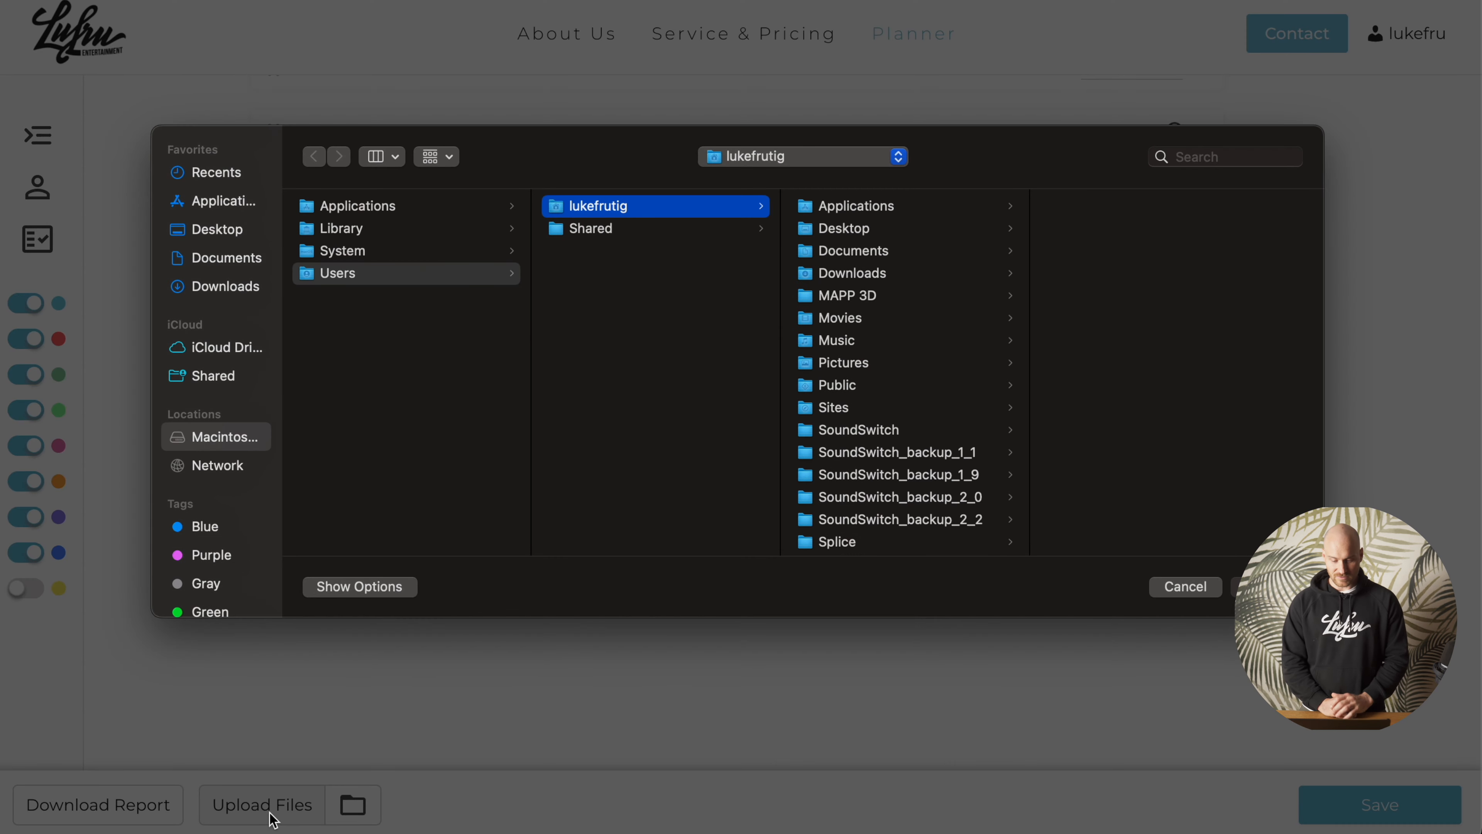
{"action": "left_click", "coordinate": [1195, 584]}
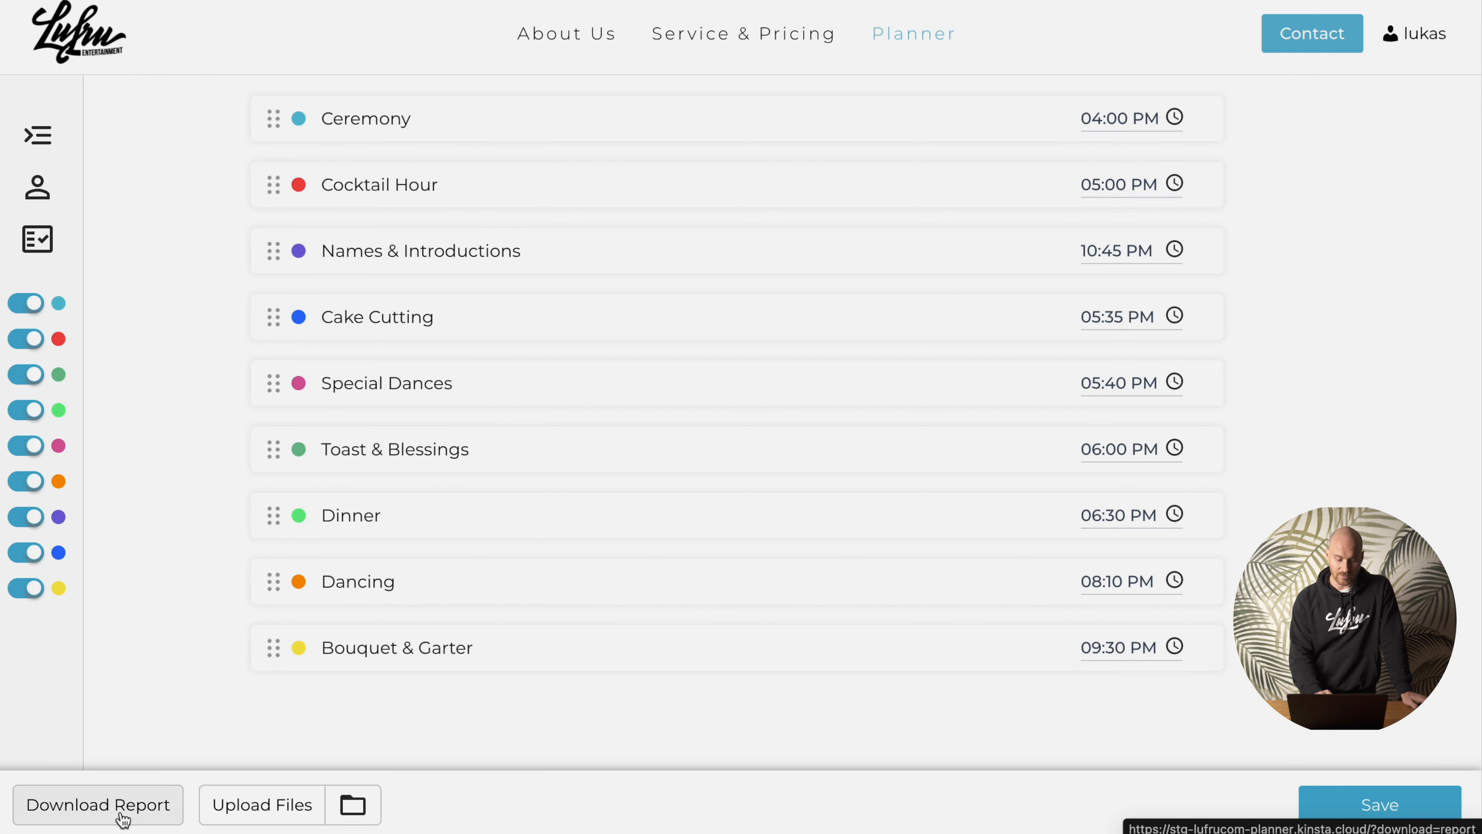
Open the planner's downloadable report, read through its pages, and look over the full event timeline.
{"action": "left_click", "coordinate": [98, 805]}
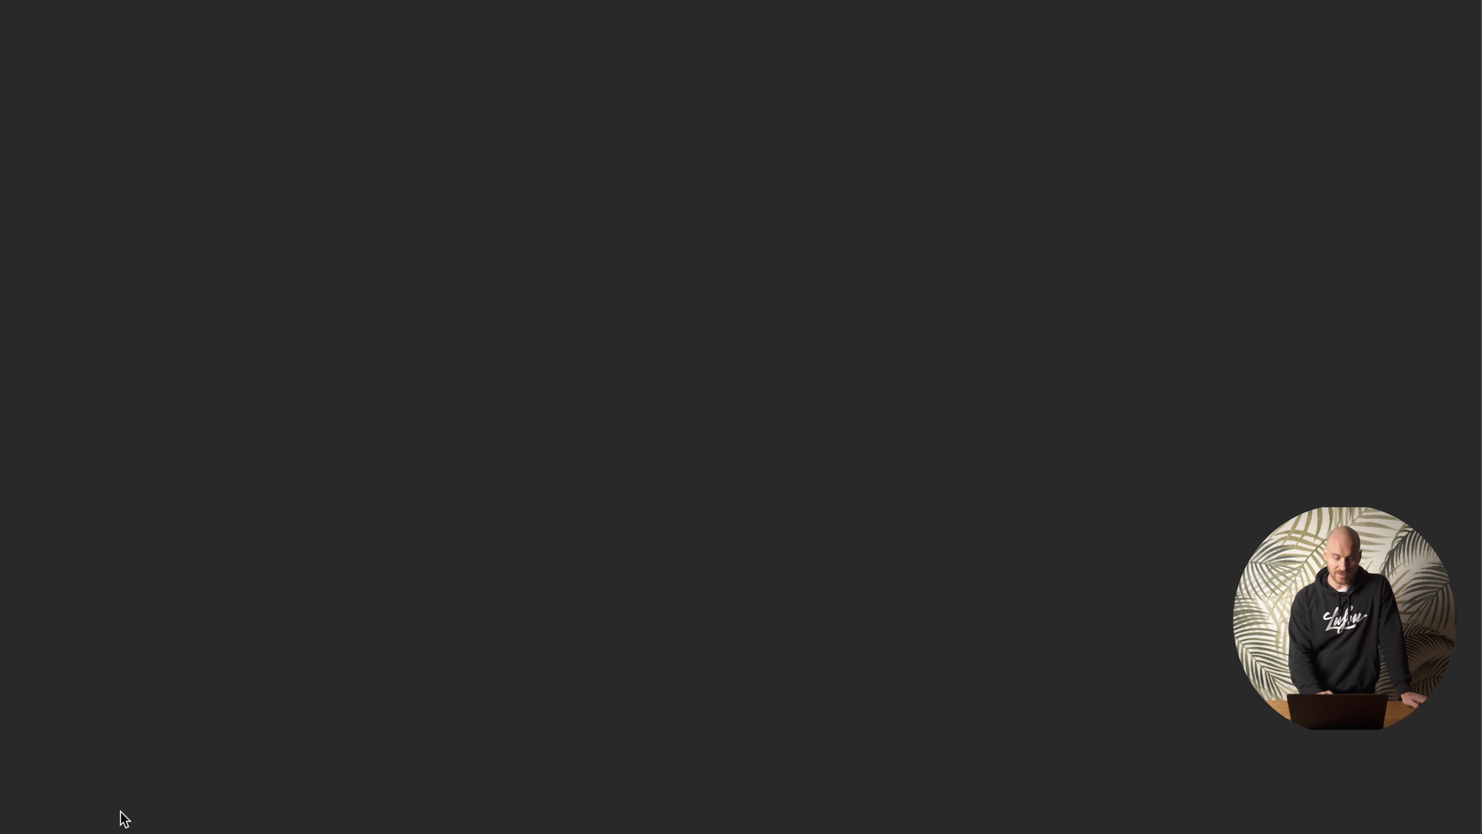
{"action": "scroll", "coordinate": [780, 473], "scroll_direction": "down", "scroll_amount": 5}
{"action": "scroll", "coordinate": [780, 473], "scroll_direction": "up", "scroll_amount": 5}
{"action": "scroll", "coordinate": [780, 473], "scroll_direction": "down", "scroll_amount": 10}
{"action": "scroll", "coordinate": [781, 472], "scroll_direction": "down", "scroll_amount": 2}
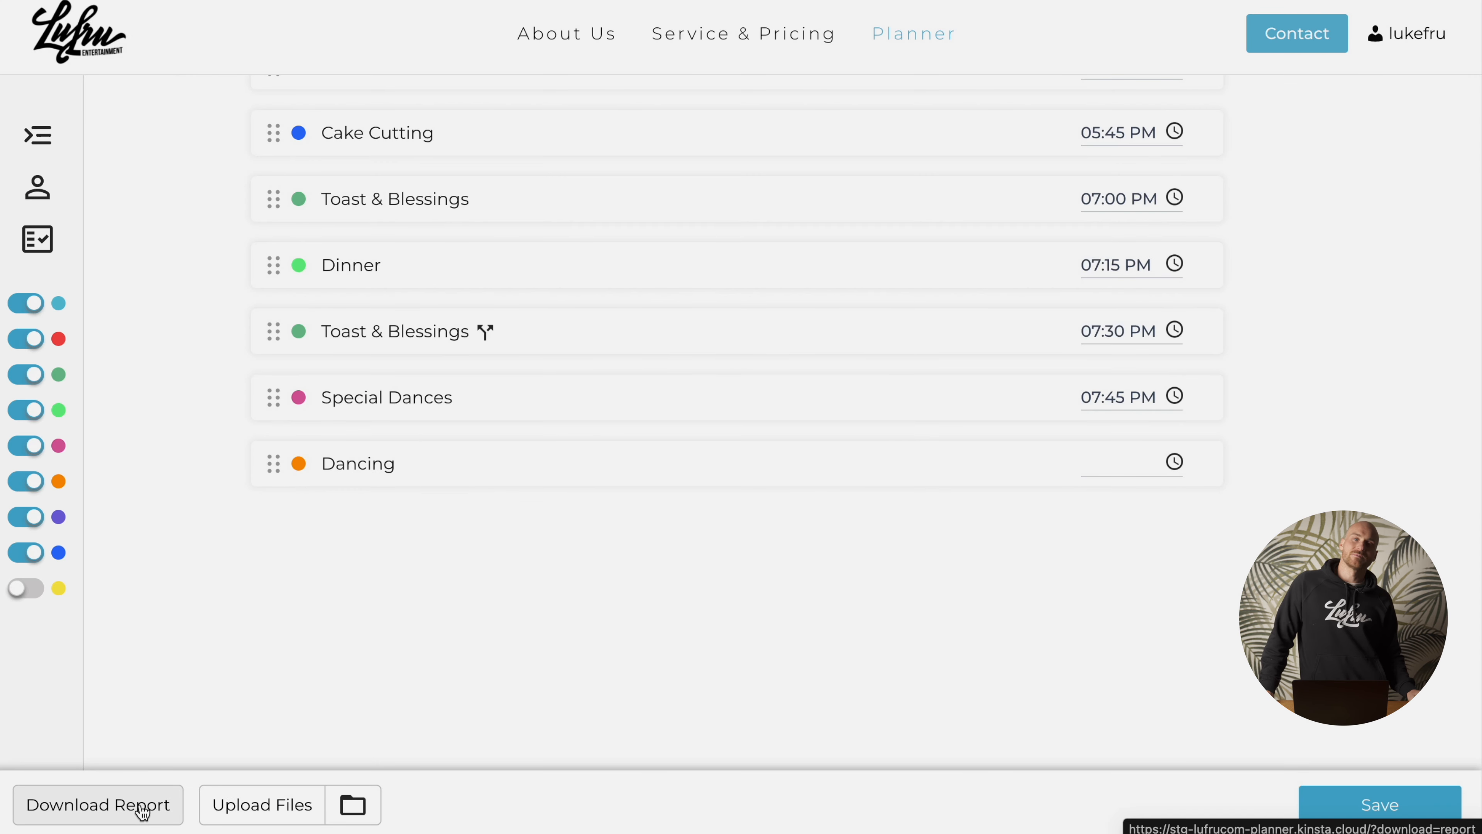
{"action": "scroll", "coordinate": [199, 741], "scroll_direction": "up", "scroll_amount": 5}
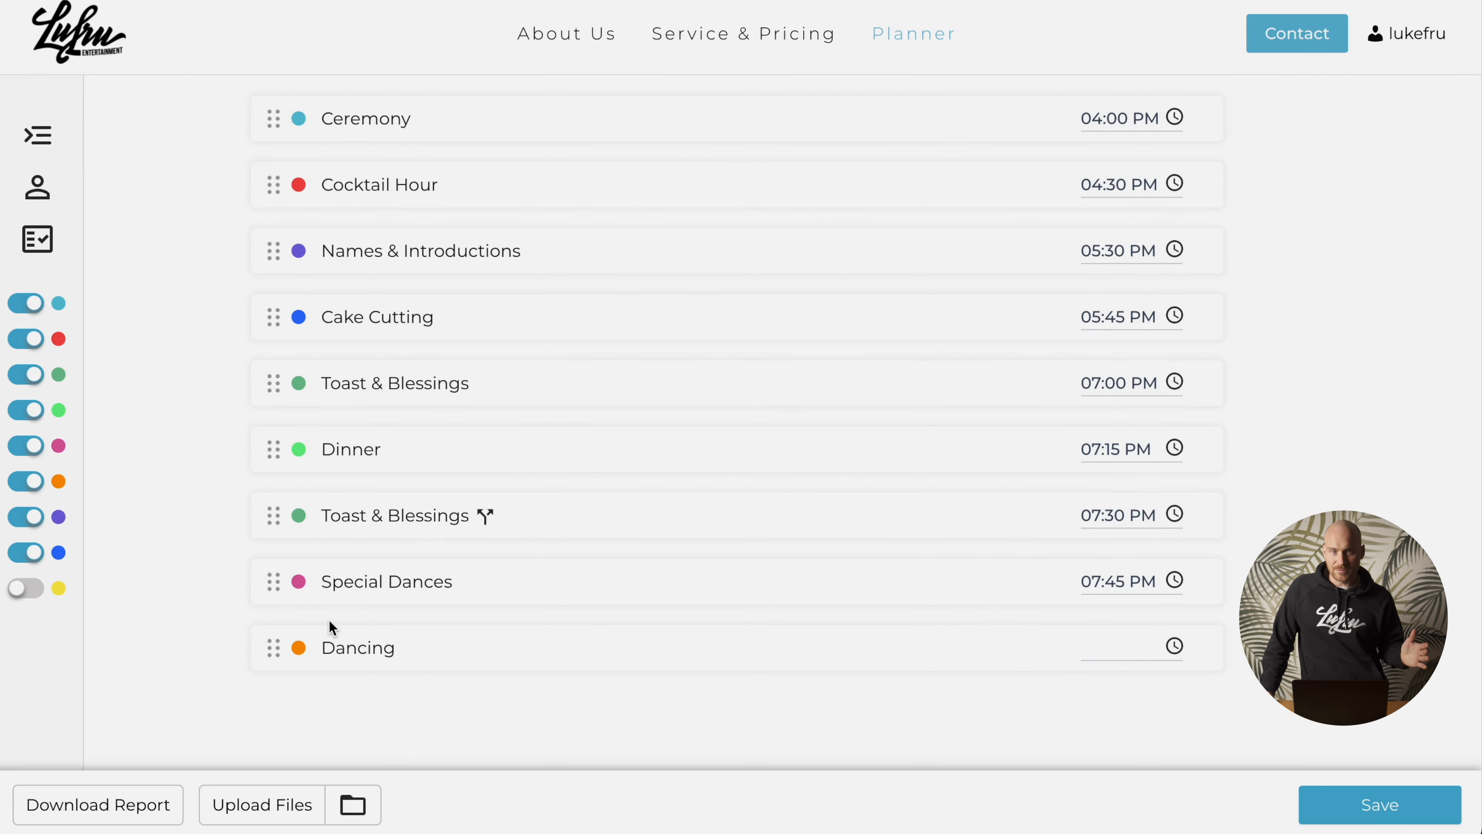